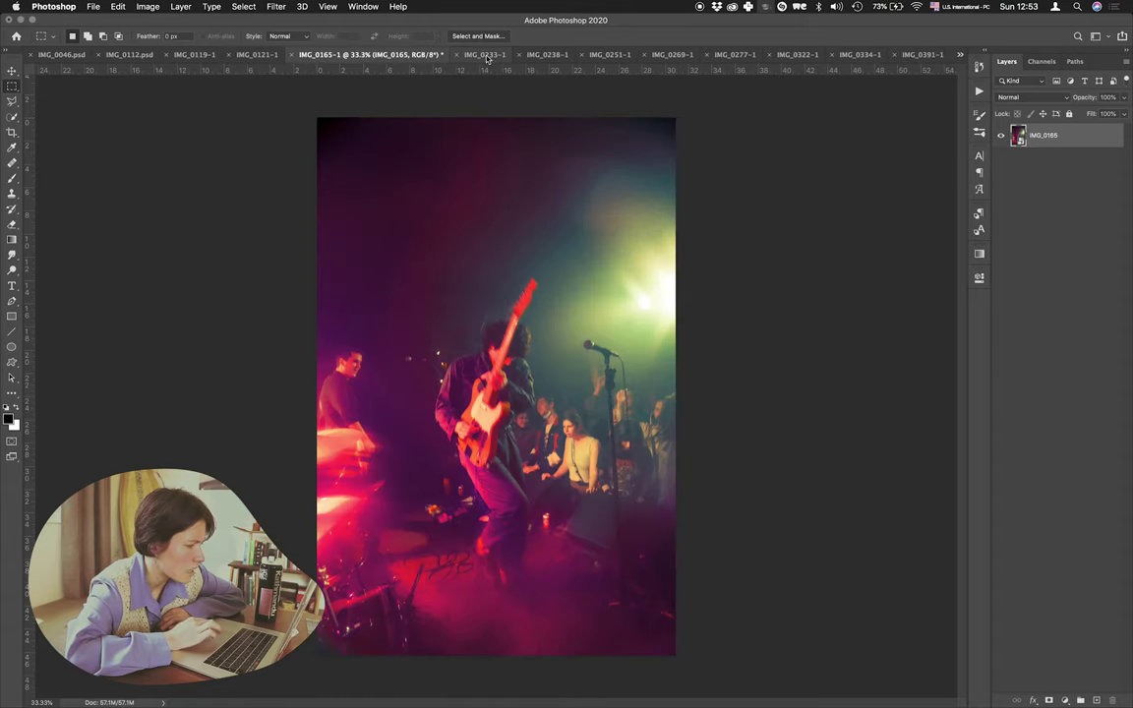
Step: Compare the open concert photos IMG_0233, IMG_0238 and IMG_0165, examining the guitarist and floor in IMG_0165 up close
left_click(492, 56)
left_click(548, 56)
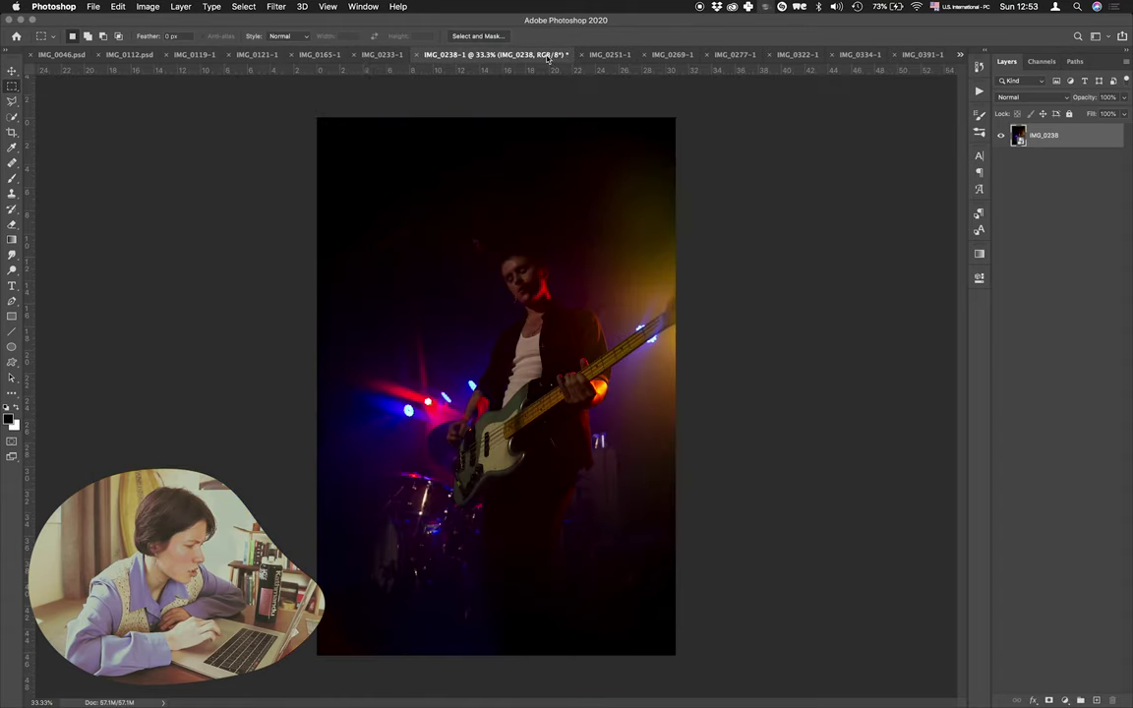
left_click(320, 56)
scroll(413, 202, "up", 5)
scroll(469, 326, "down", 3)
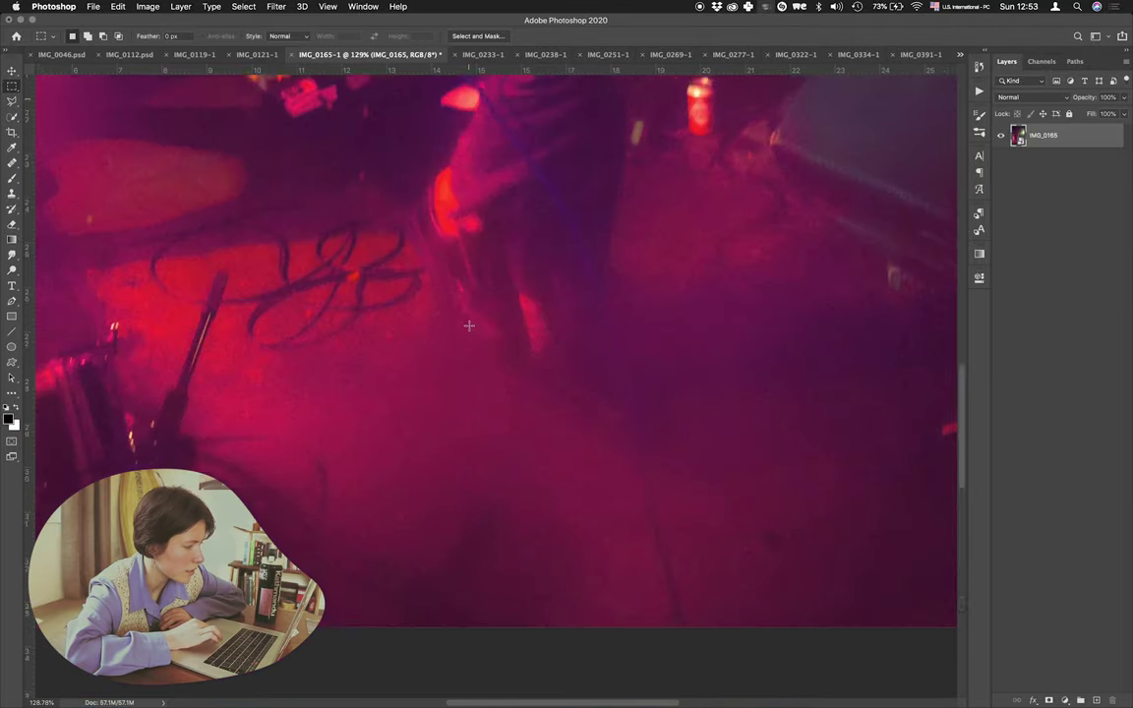
scroll(469, 326, "down", 5)
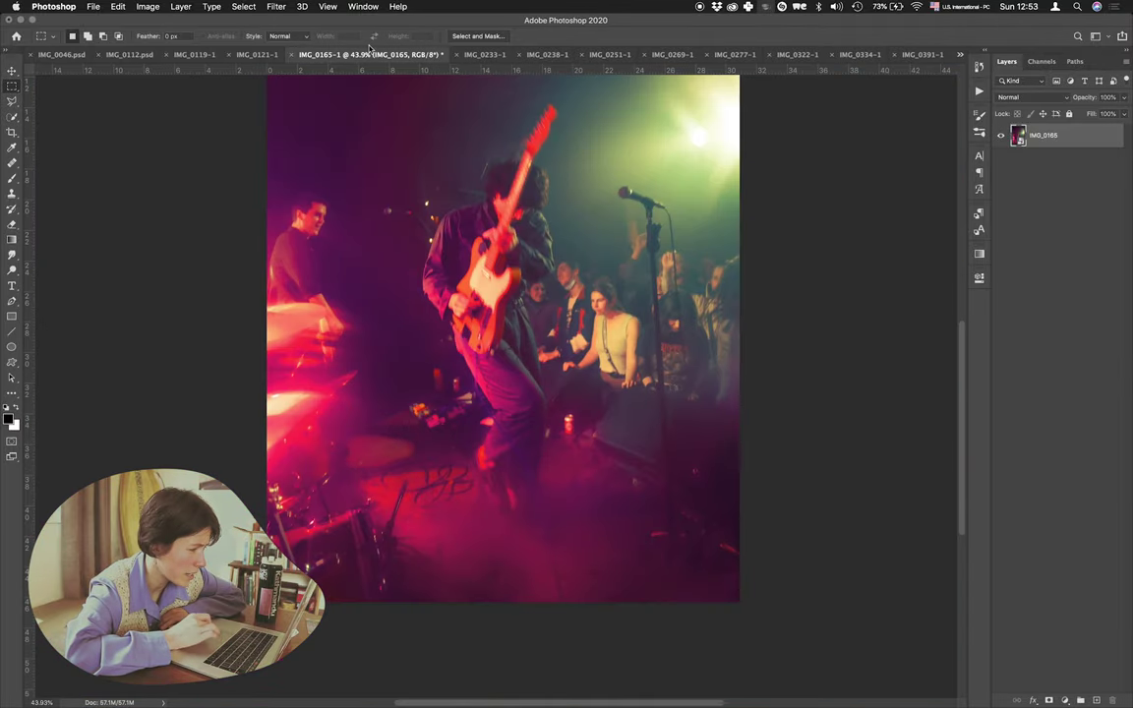
scroll(366, 96, "up", 10)
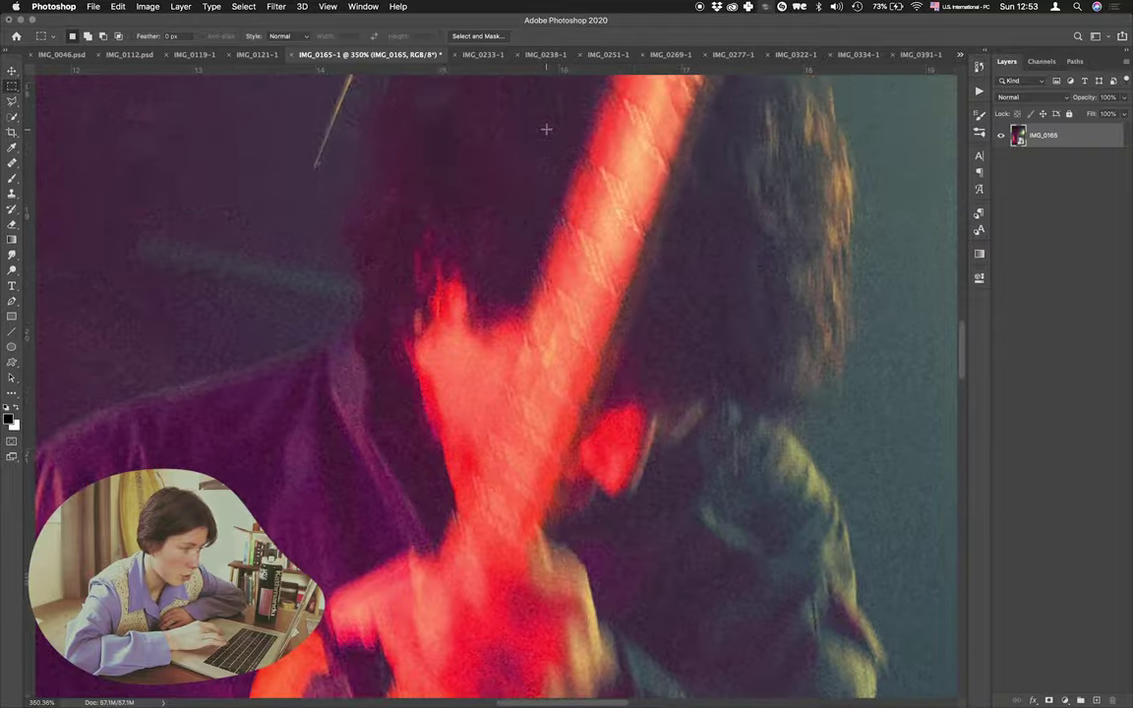
scroll(546, 129, "down", 6)
Step: Review photos IMG_0238, IMG_0251, IMG_0322, IMG_0334 and IMG_0391, inspecting the singer's face in IMG_0391 up close
left_click(526, 57)
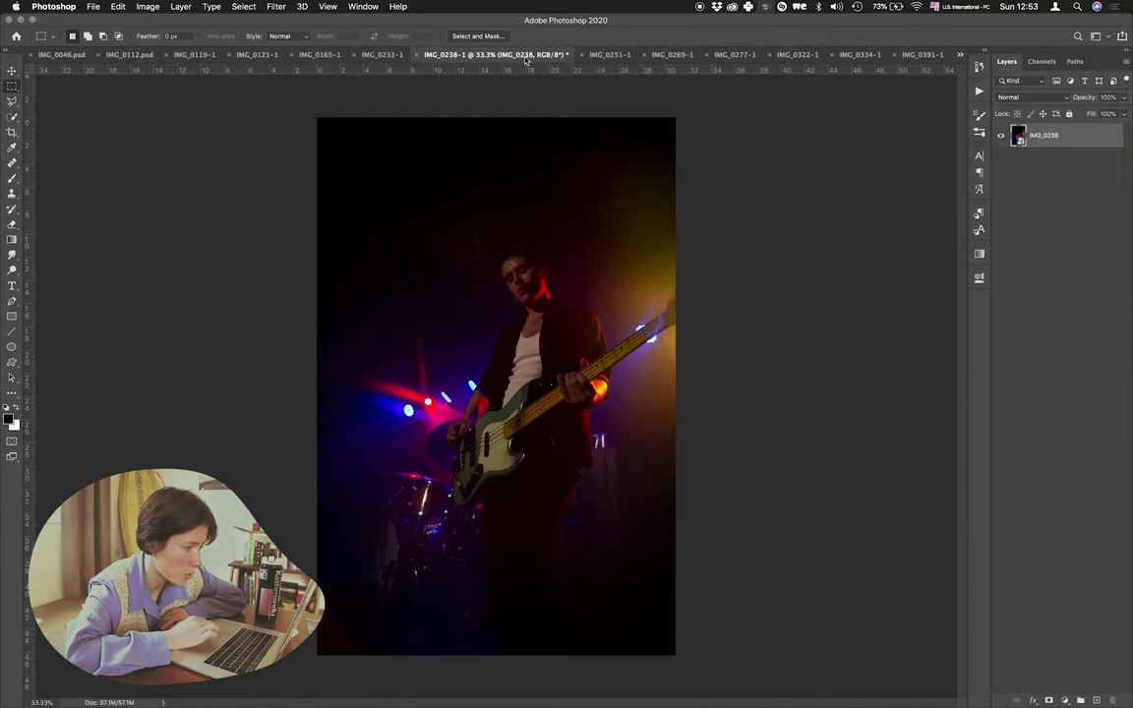
left_click(605, 54)
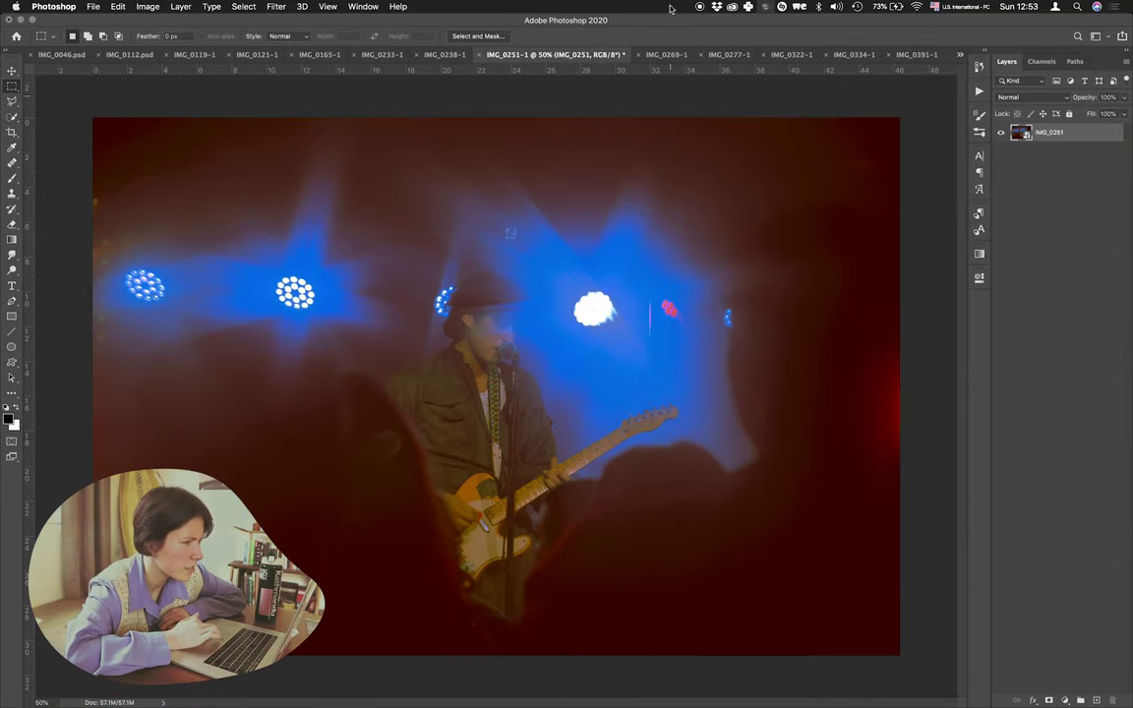
left_click(792, 54)
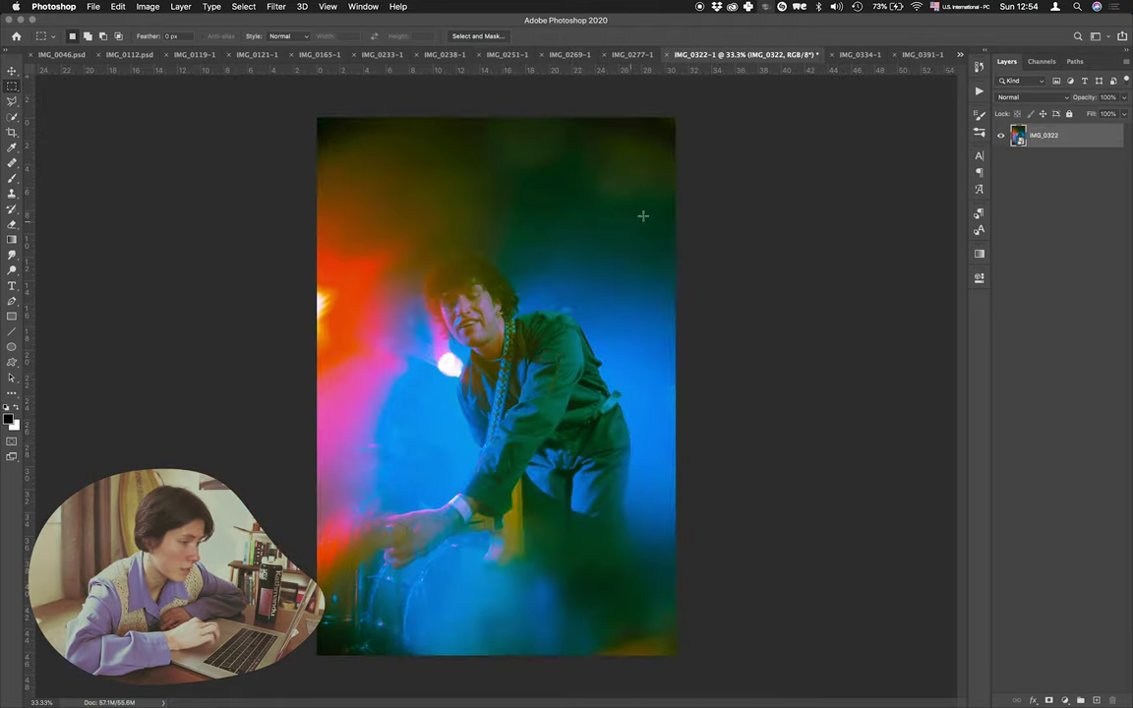
left_click(856, 55)
key("XF86AudioMute")
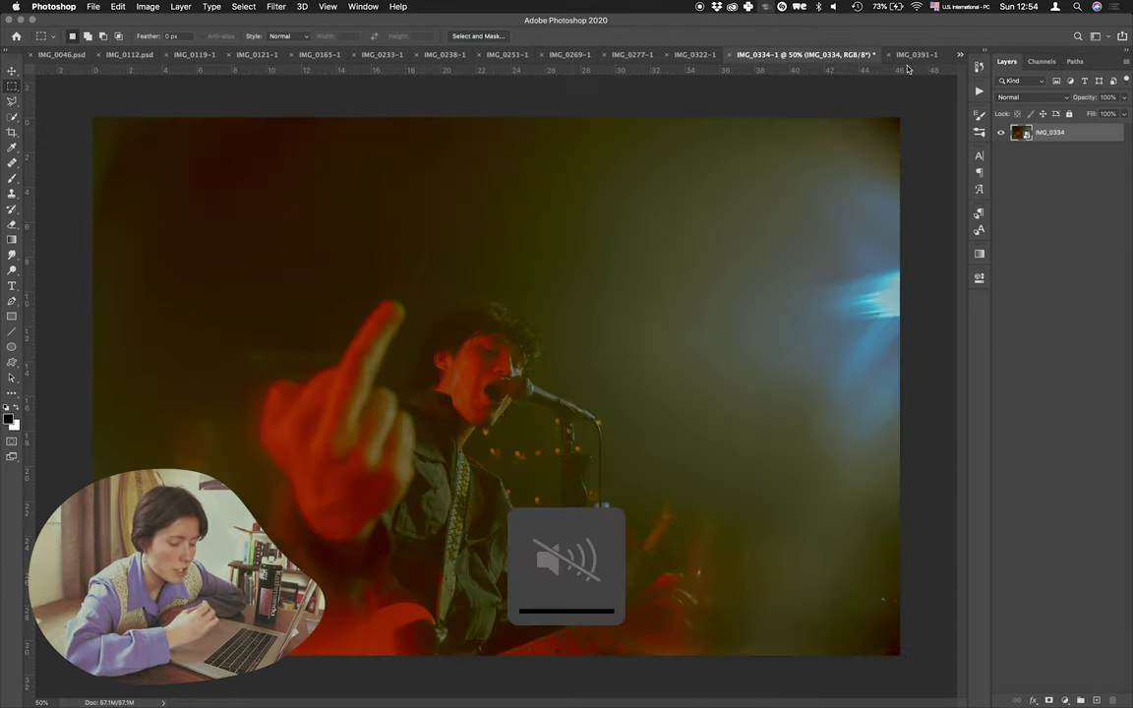
left_click(910, 56)
scroll(509, 403, "up", 8)
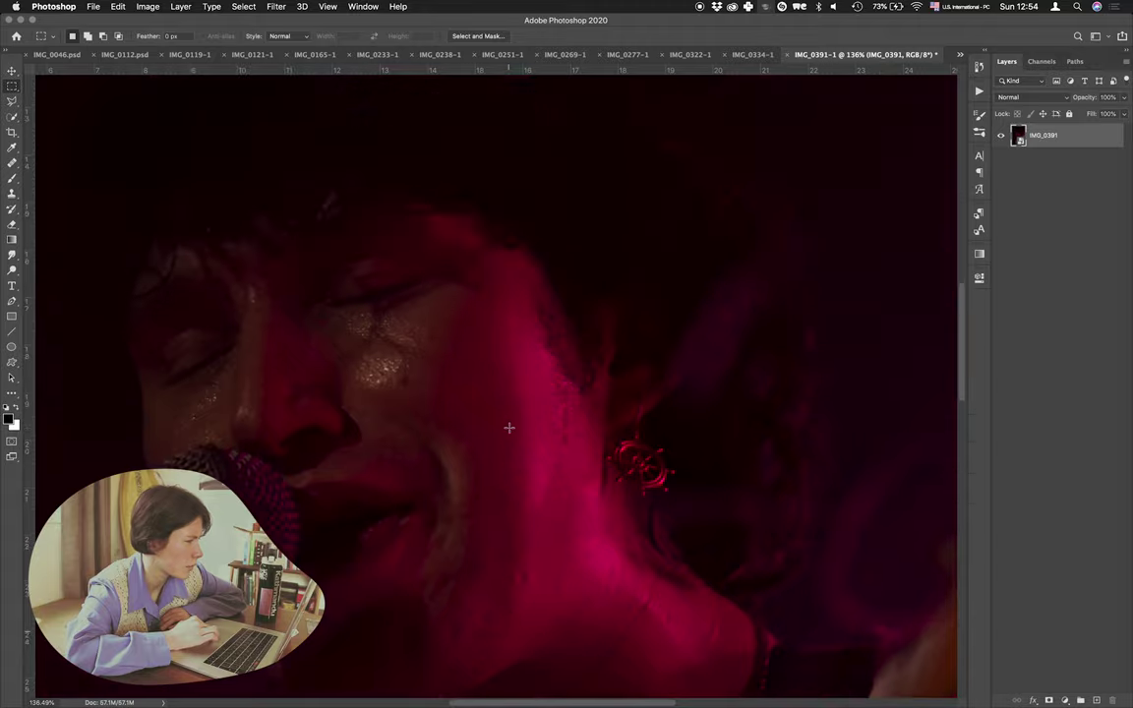
scroll(509, 427, "down", 5)
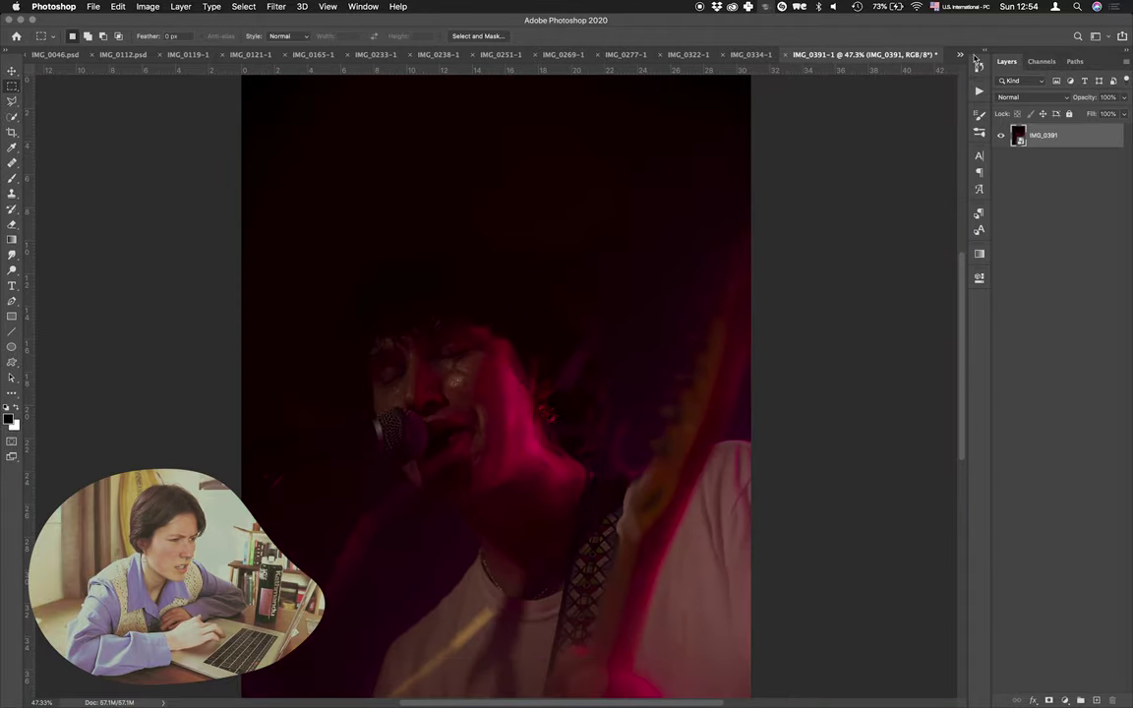
Step: Review the remaining open photos IMG_0413, IMG_0429, IMG_0529 and IMG_0580, checking IMG_0429 at different magnifications
left_click(961, 55)
left_click(986, 172)
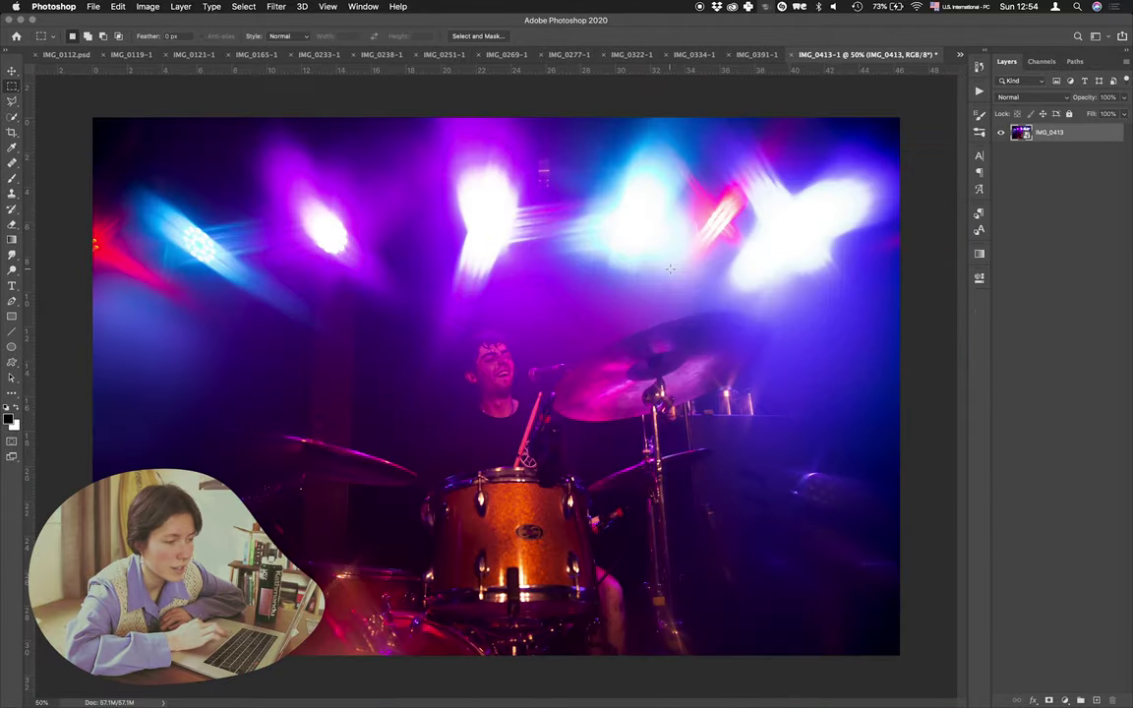
left_click(961, 55)
left_click(994, 210)
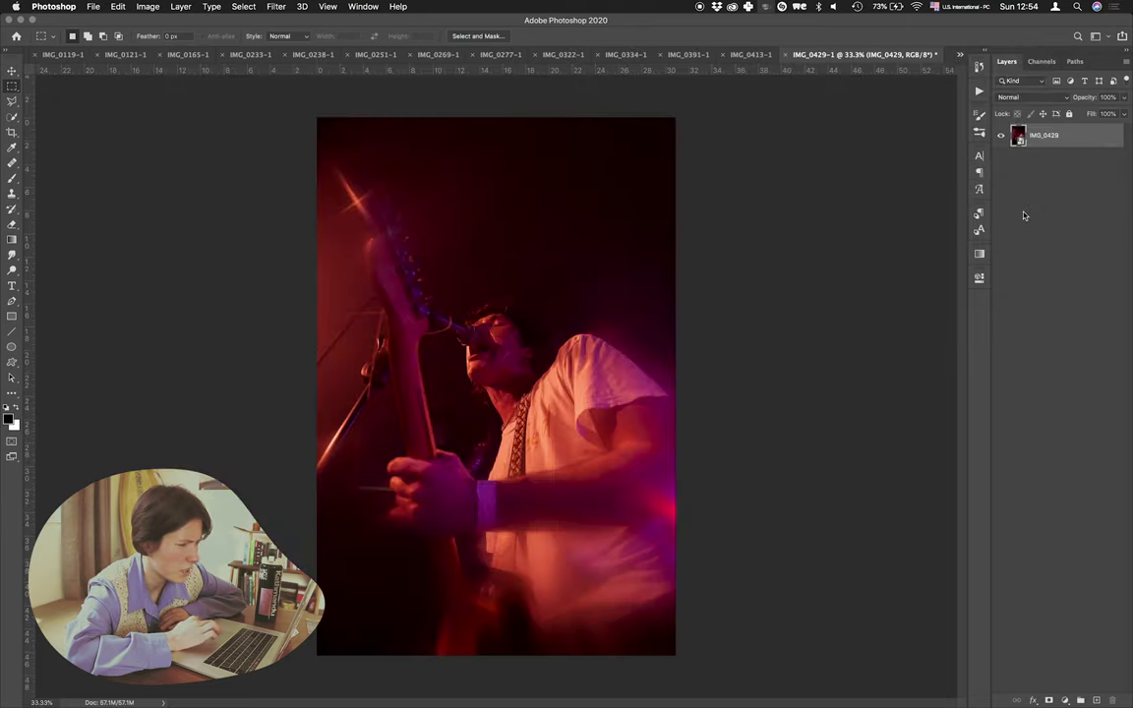
scroll(332, 200, "up", 6)
scroll(424, 260, "down", 2)
scroll(314, 466, "down", 4)
scroll(315, 466, "down", 2)
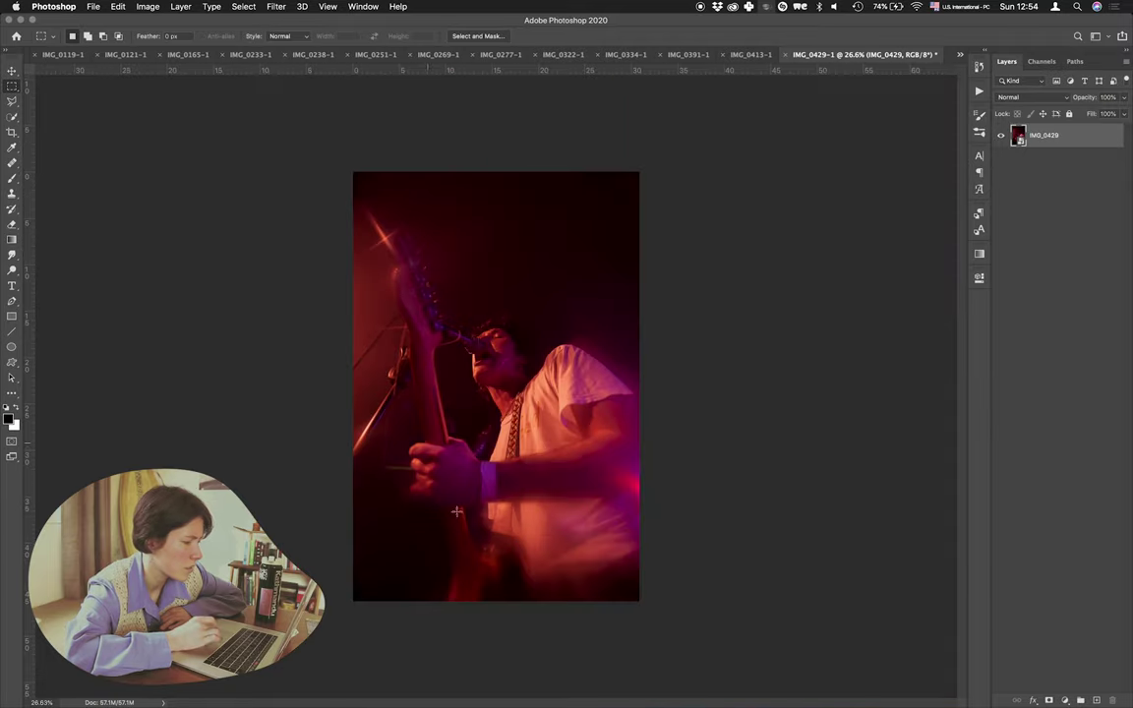
scroll(633, 554, "up", 2)
left_click(961, 55)
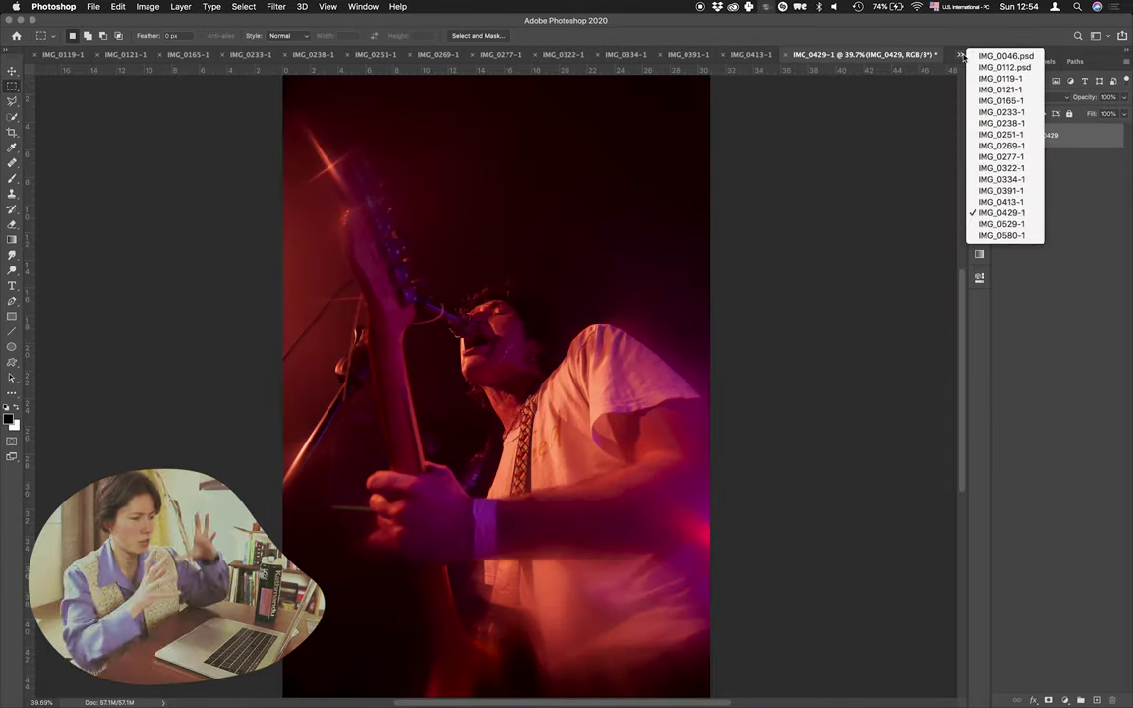
left_click(997, 225)
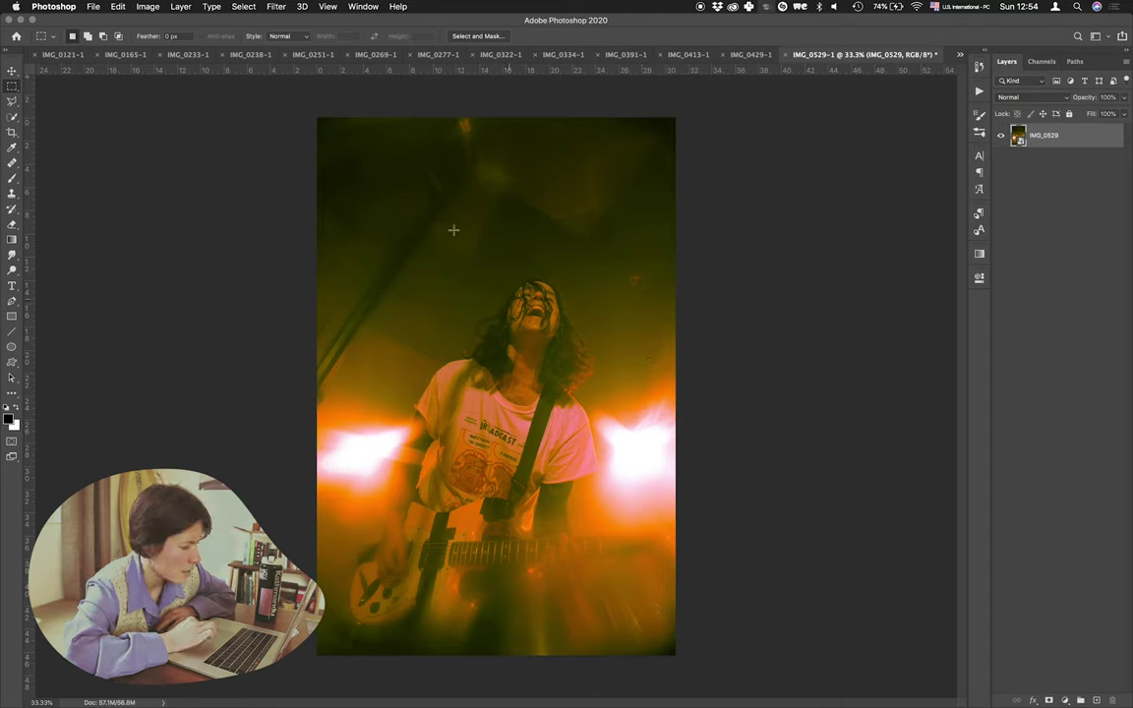
left_click(961, 56)
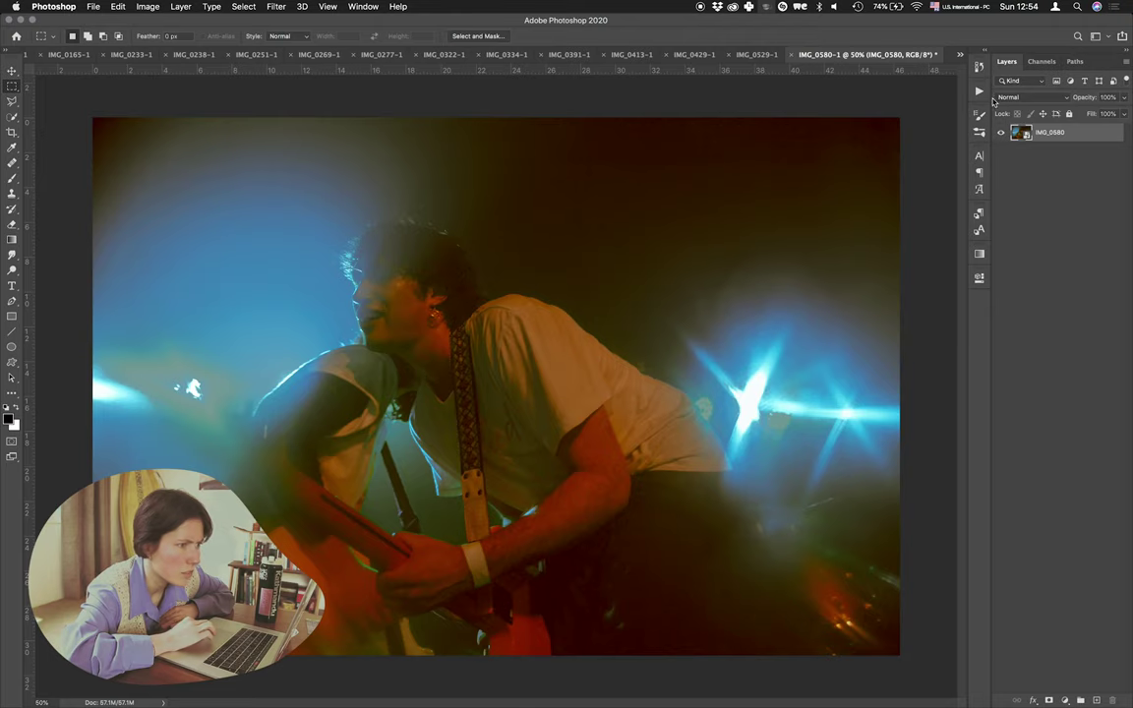
Step: Open the raw edits of IMG_0121 in Camera Raw and reset them to the default settings
left_click(961, 56)
left_click(1004, 77)
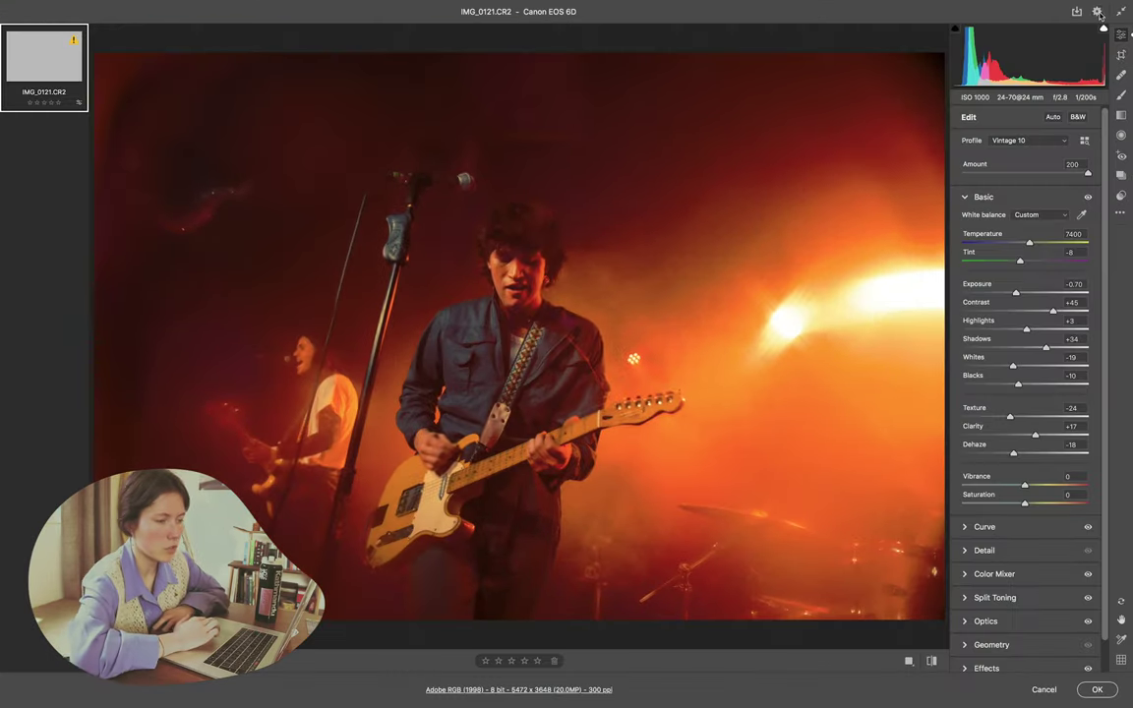
left_click(1098, 12)
left_click(797, 187)
left_click(1121, 213)
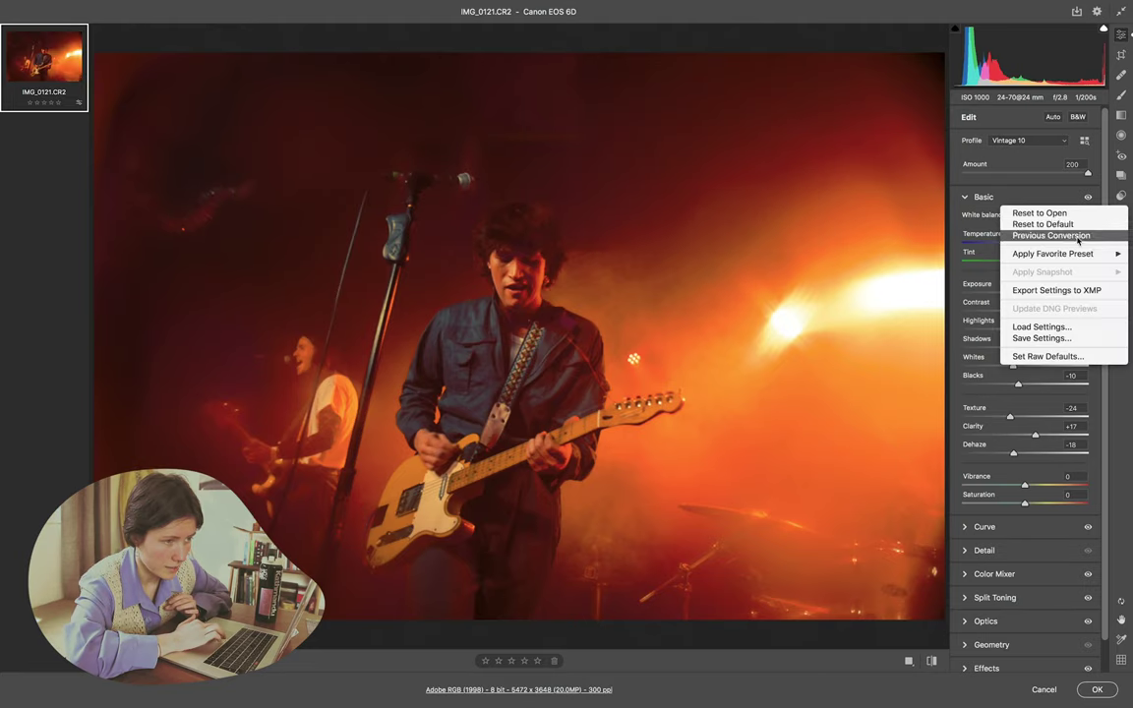
left_click(1053, 226)
Step: Apply the favorite preset 9MUSIC8-BLUE+GREEN2 to IMG_0121 and accept the raw edits
left_click(1121, 213)
left_click(823, 315)
left_click_drag(504, 268, 482, 317)
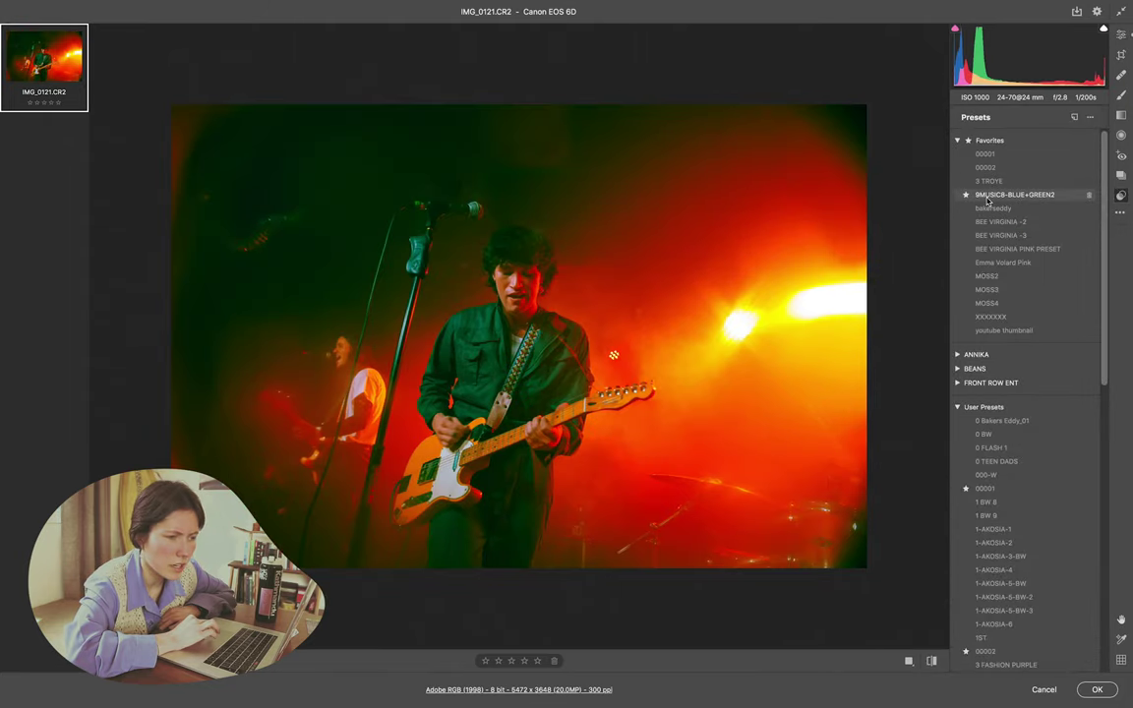
left_click(988, 198)
key("Return")
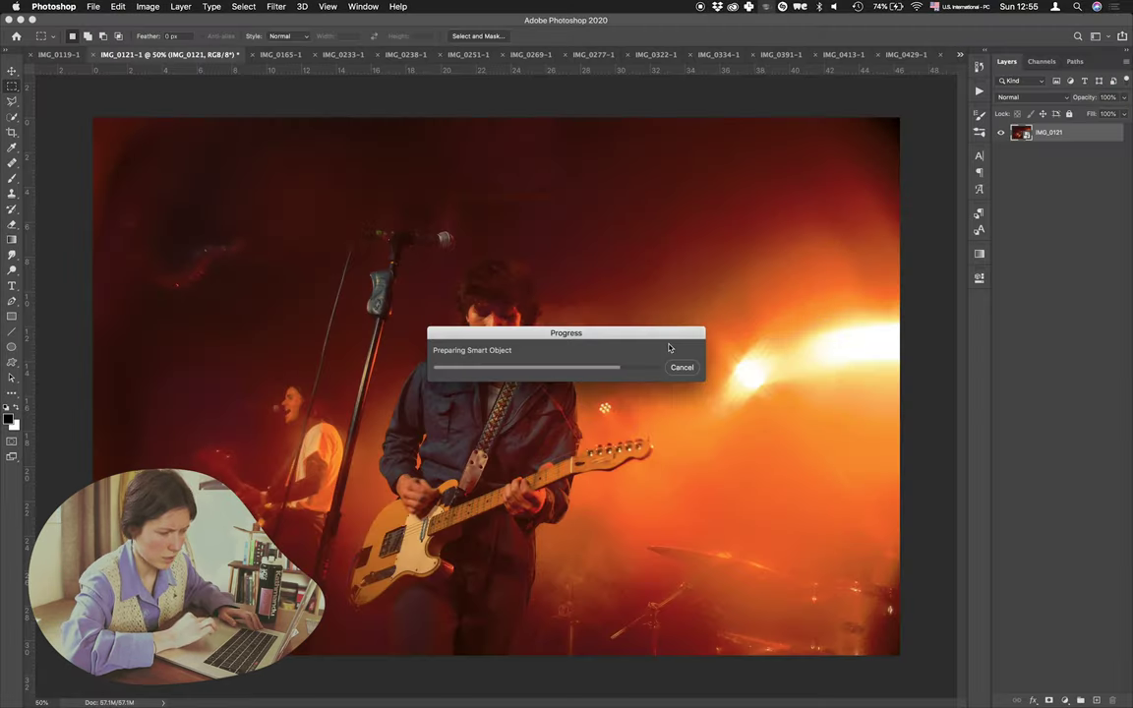
Step: Add a new layer and retouch the photo's dark upper-right corner and lower-left edge on it with the Healing Brush
key("alt+shift+super+n")
key("j")
left_click(740, 159, "alt")
left_click_drag(868, 183, 886, 143)
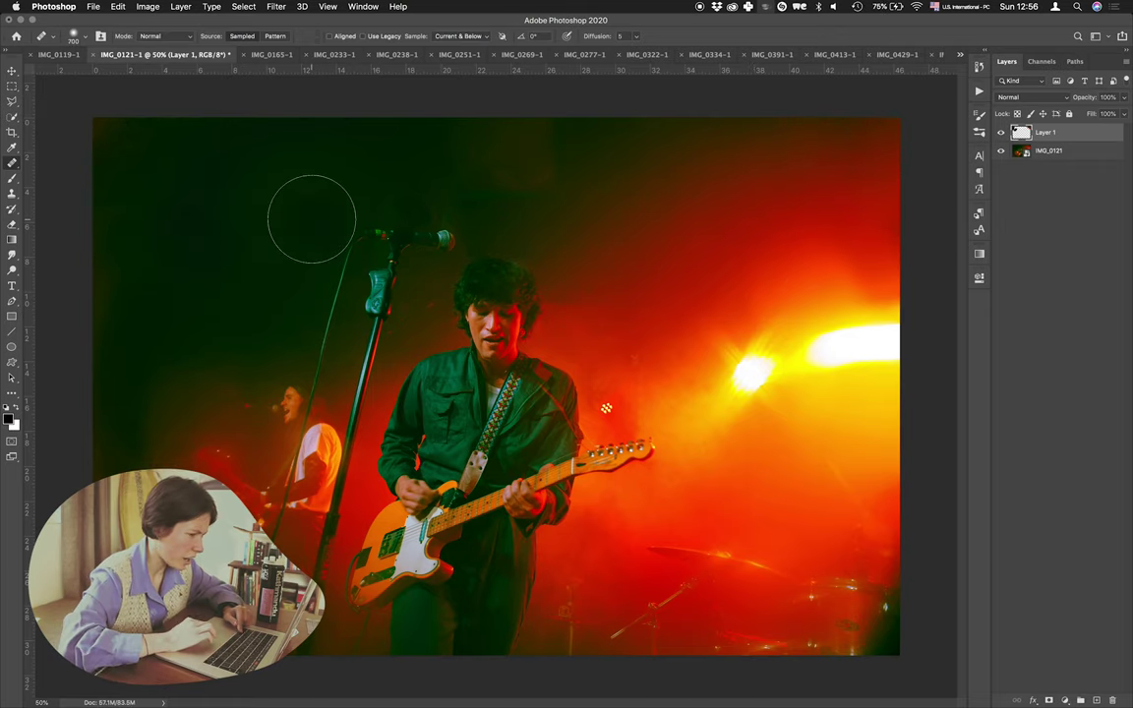
left_click(164, 355, "alt")
left_click_drag(157, 498, 120, 515)
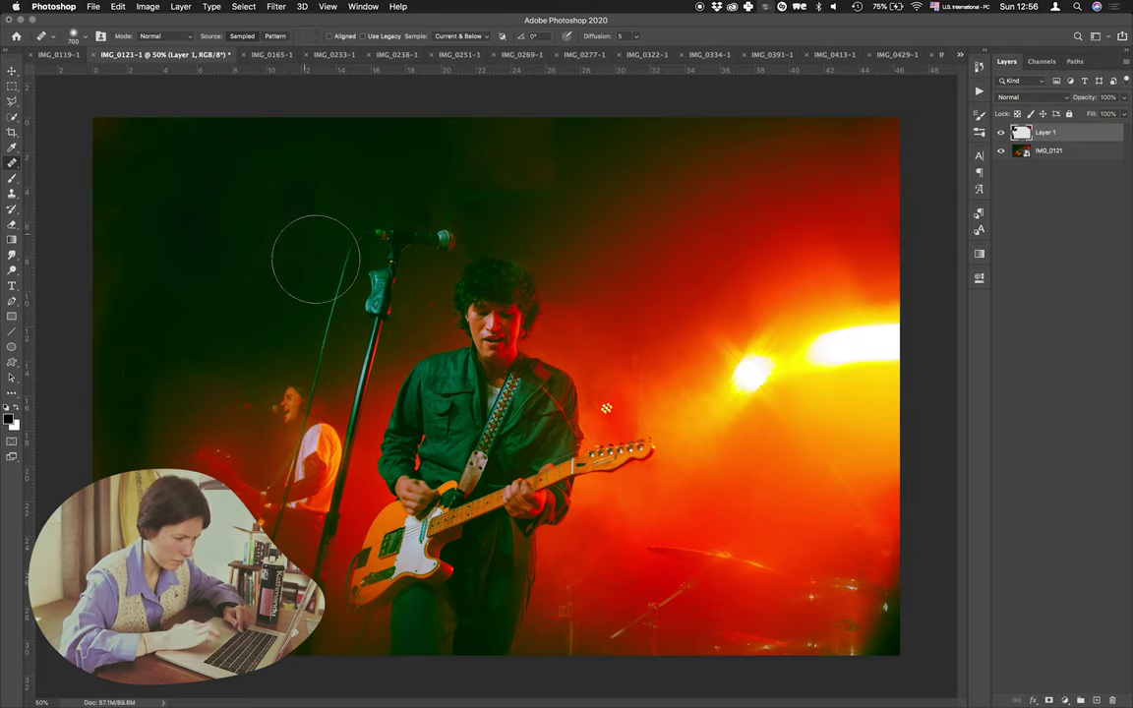
left_click(728, 406)
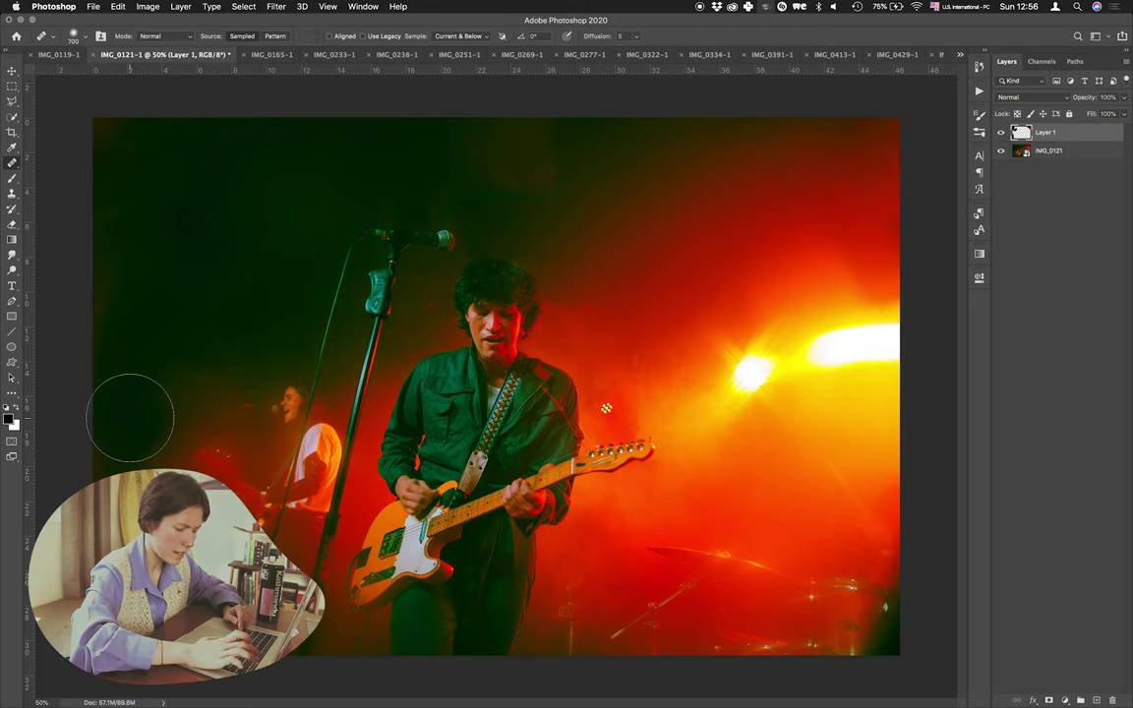
key("m")
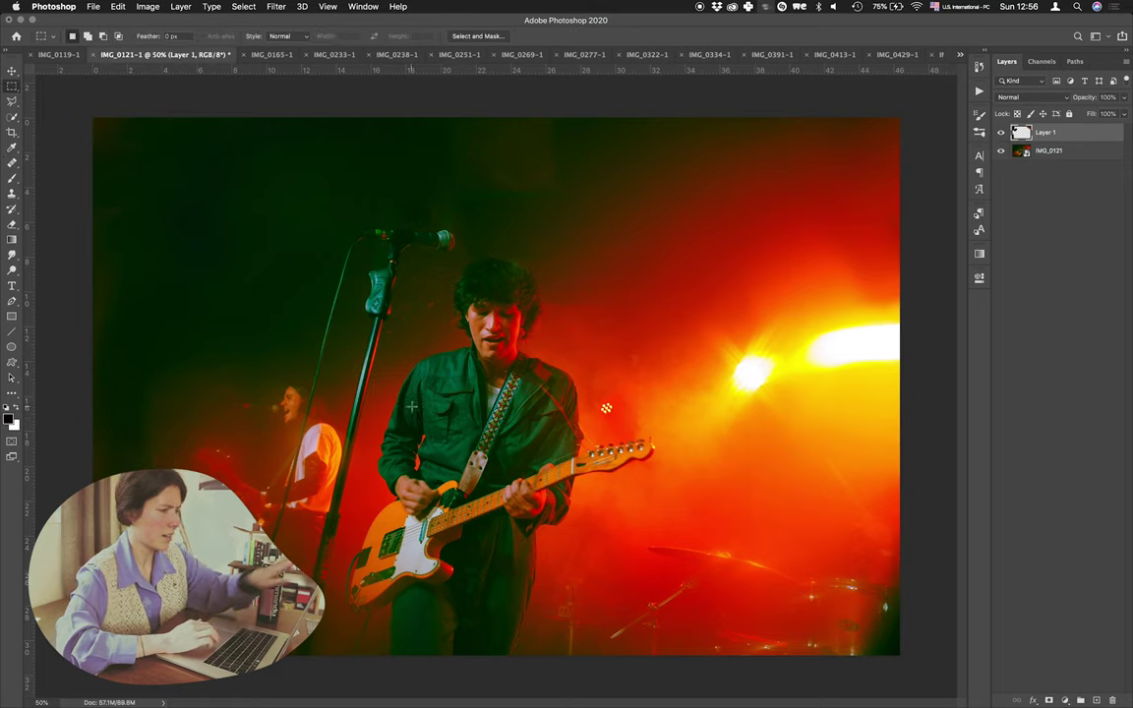
Step: Add a Selective Color adjustment layer and, for Yellows, raise the cyan slightly and lower the magenta slightly
left_click(1066, 702)
left_click(1060, 676)
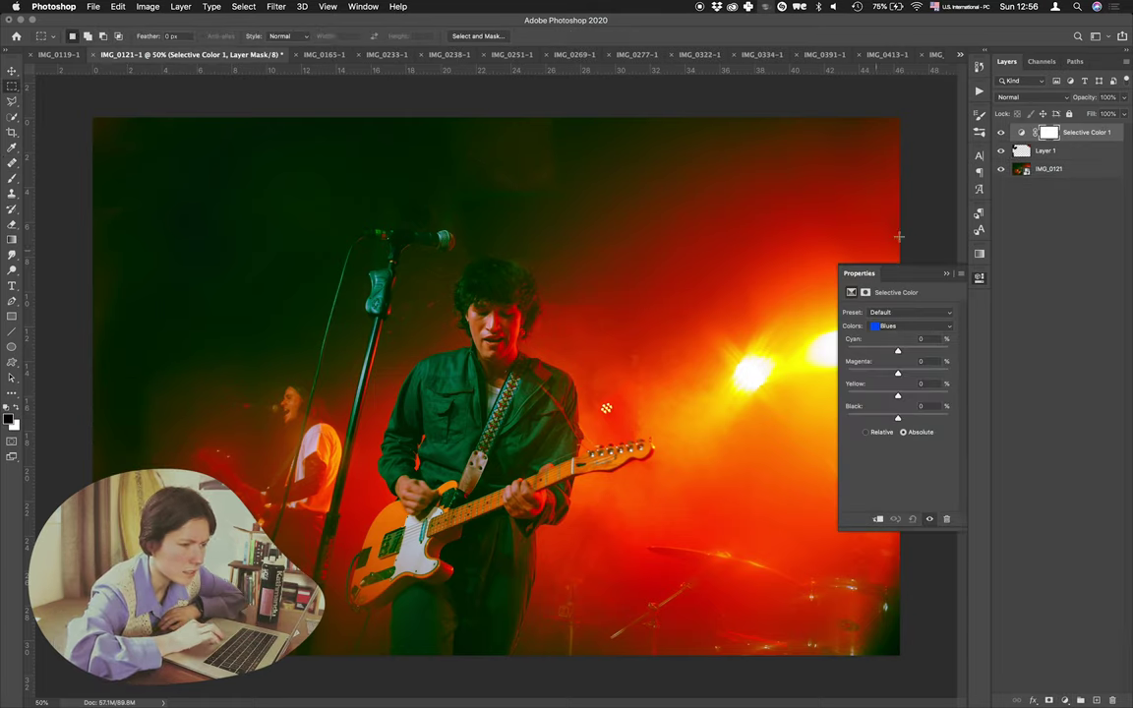
left_click(910, 326)
left_click(886, 296)
left_click_drag(898, 350, 910, 351)
left_click_drag(897, 373, 885, 373)
Step: Set the Selective Color Greens to cyan +51%, magenta -19% and yellow -41%
left_click(901, 326)
left_click(895, 333)
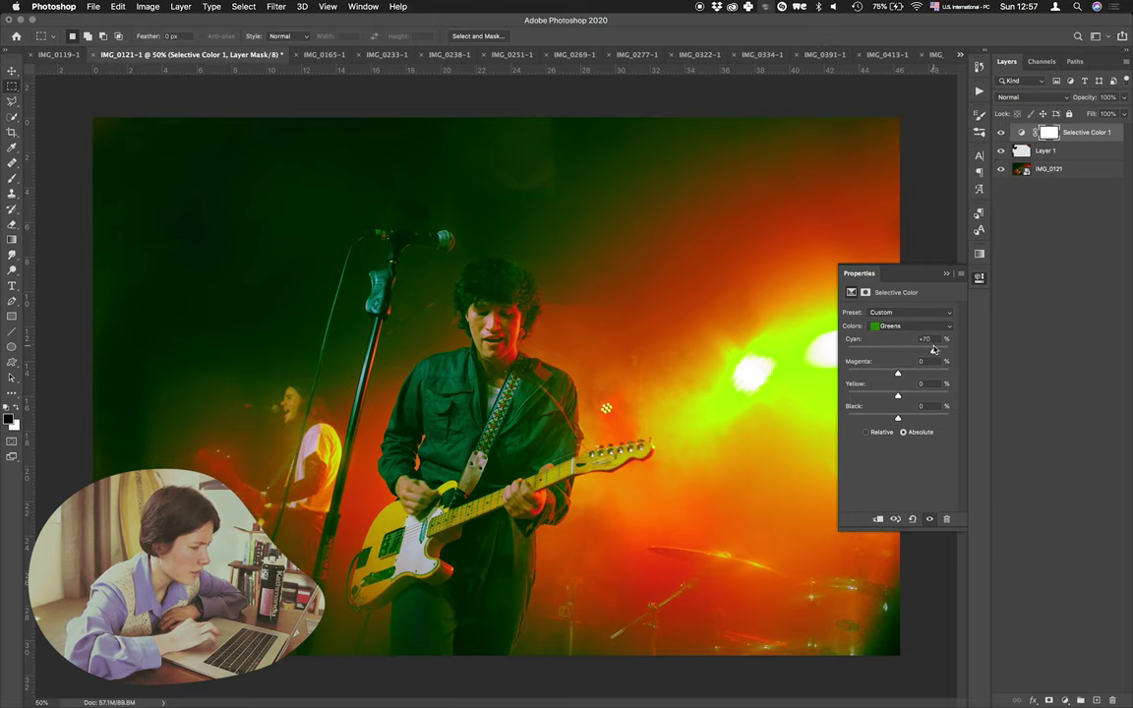
left_click_drag(898, 372, 885, 374)
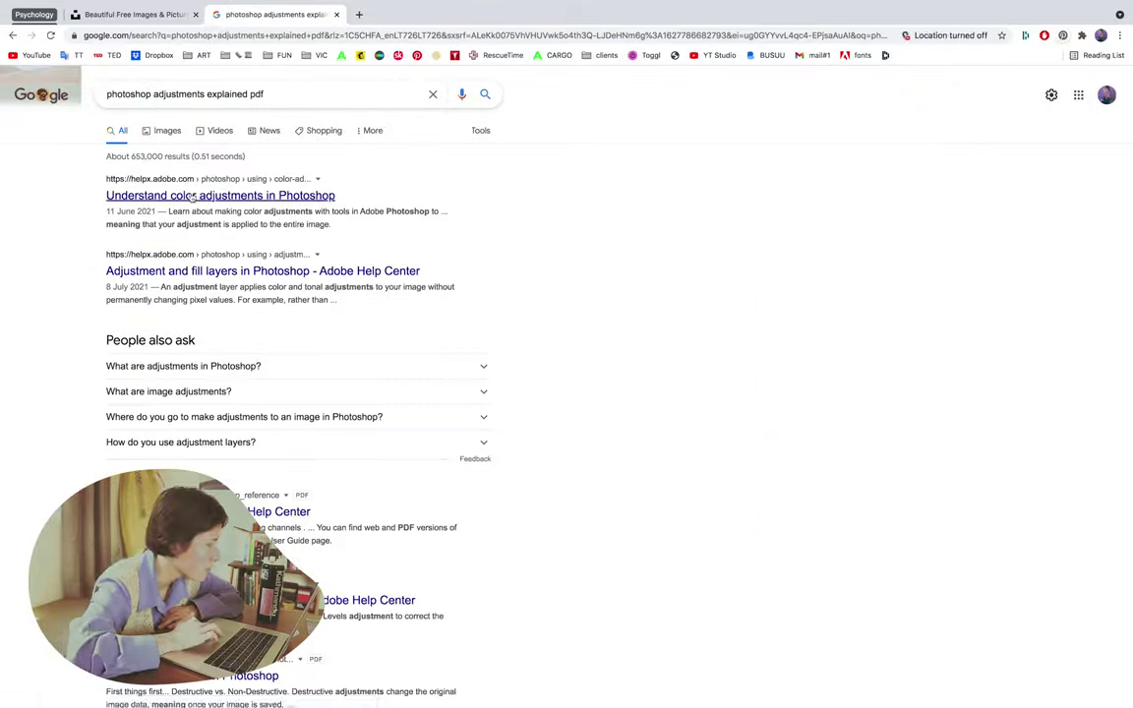
Step: Open Adobe's "Understand color adjustments" page in the browser and read its color adjustment command descriptions, including Selective Color
left_click(193, 195)
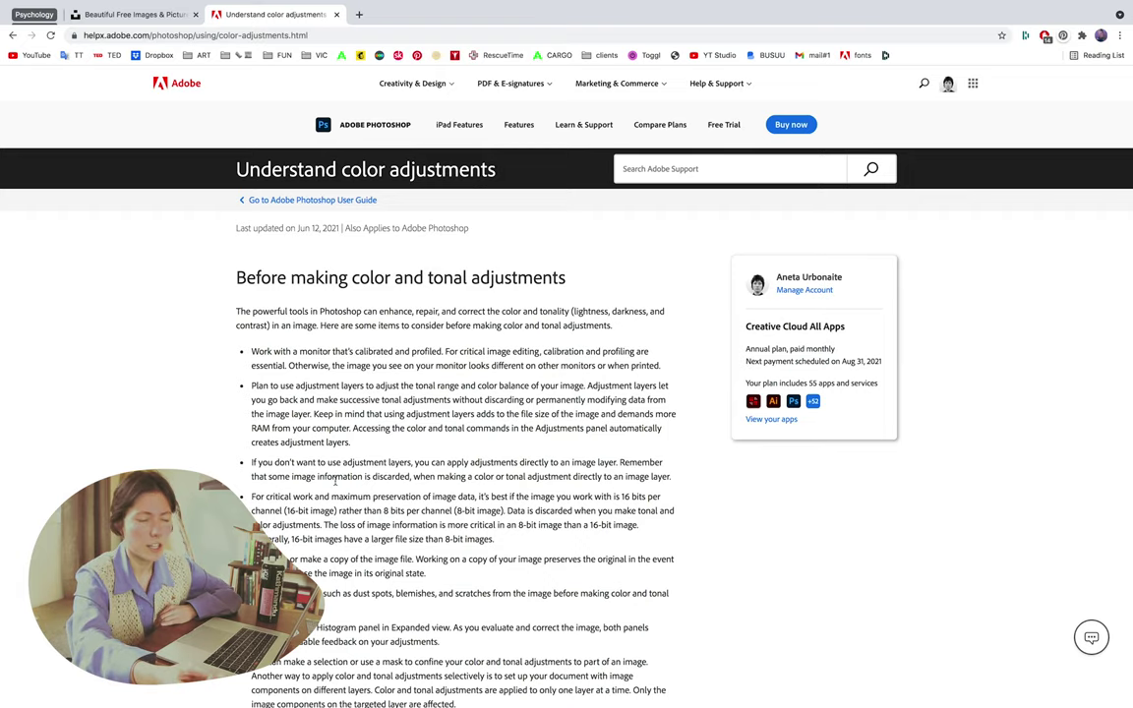
scroll(375, 507, "down", 5)
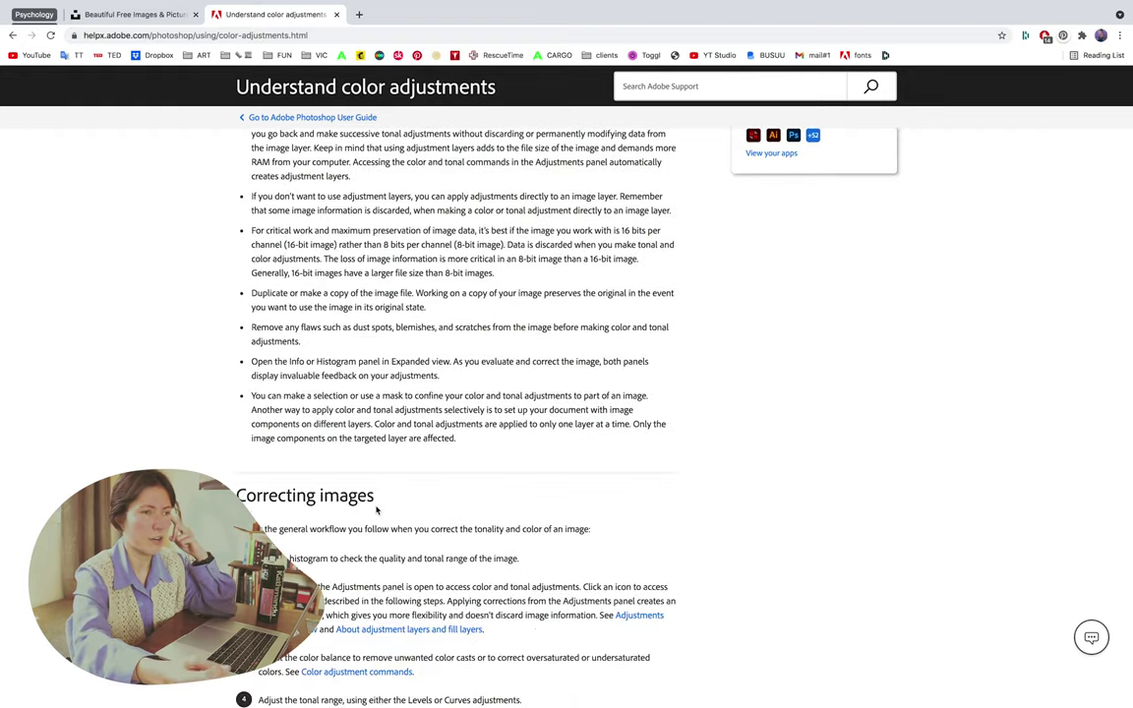
scroll(375, 510, "down", 20)
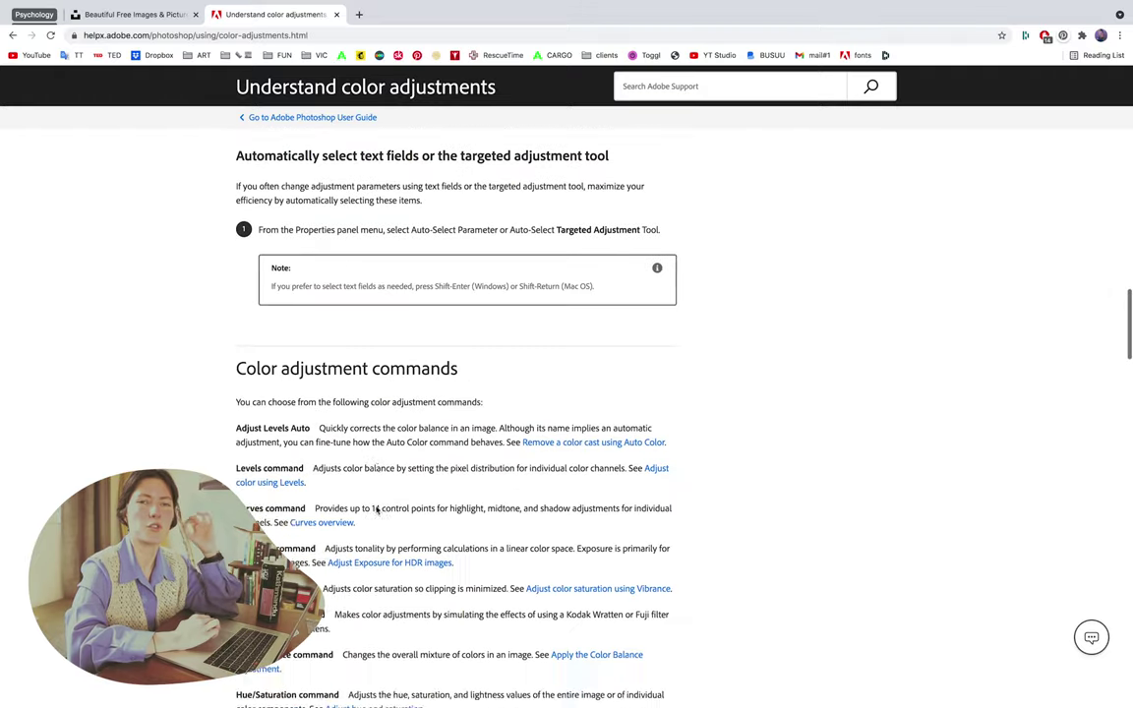
scroll(376, 509, "down", 5)
scroll(347, 577, "down", 3)
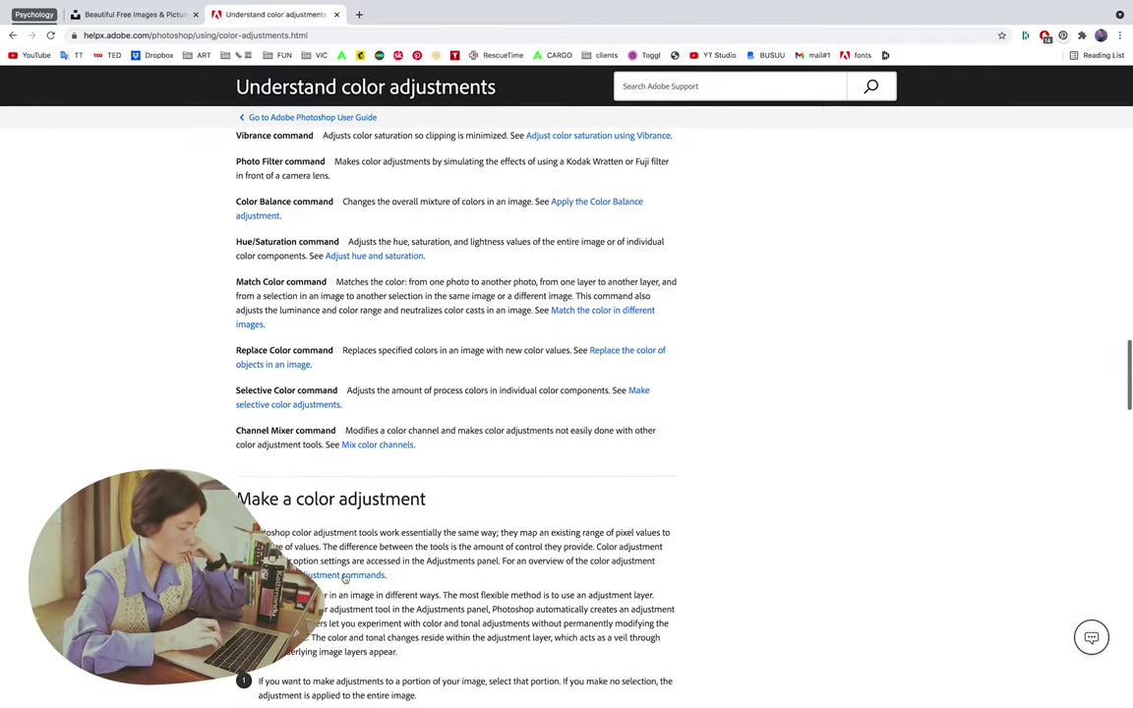
scroll(346, 577, "up", 5)
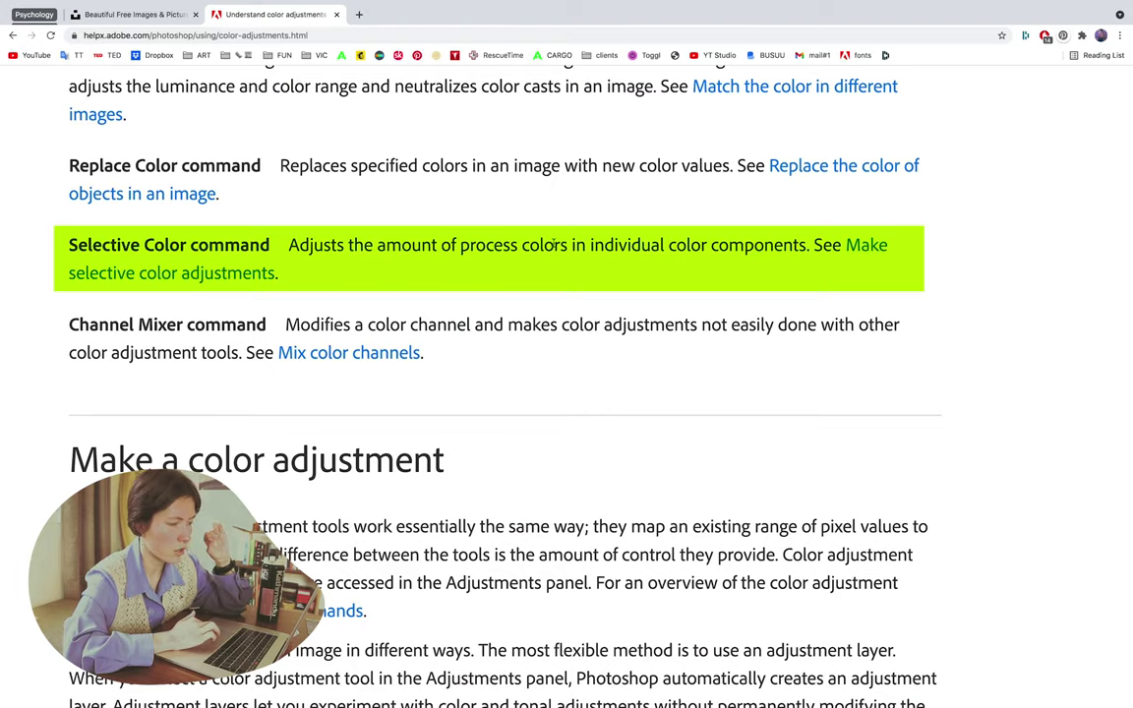
Step: Switch back to Photoshop and set the Selective Color Neutrals to cyan -6%, magenta +6% and yellow -26%
key("ctrl+Right")
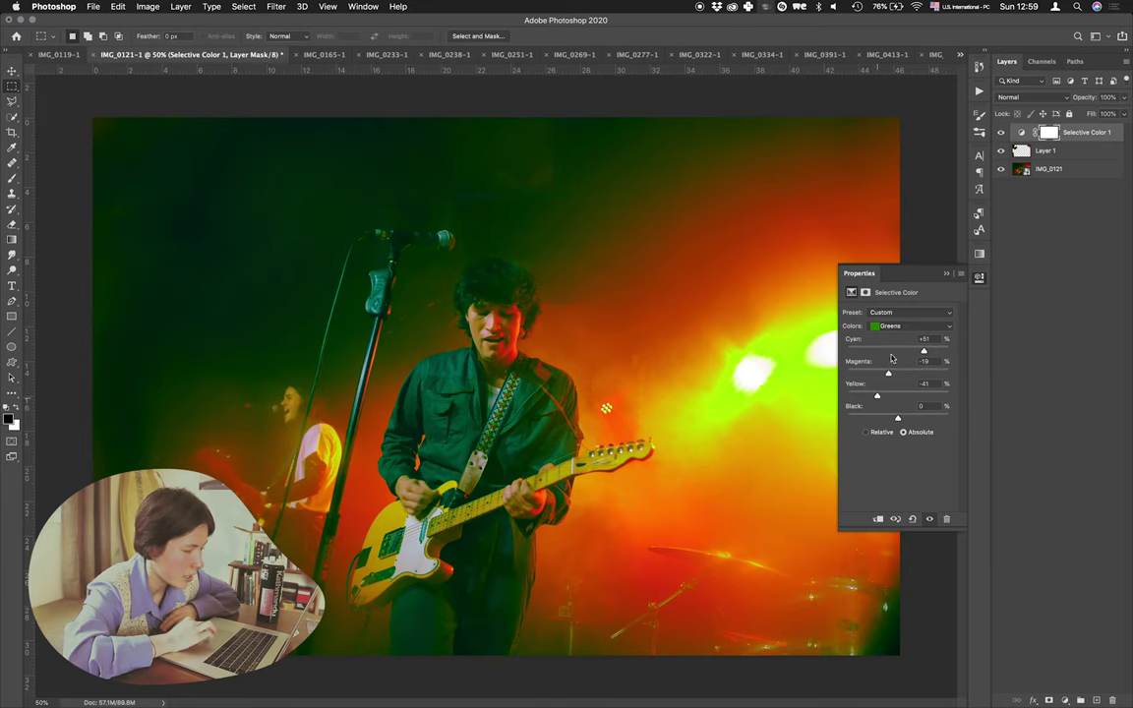
left_click(897, 326)
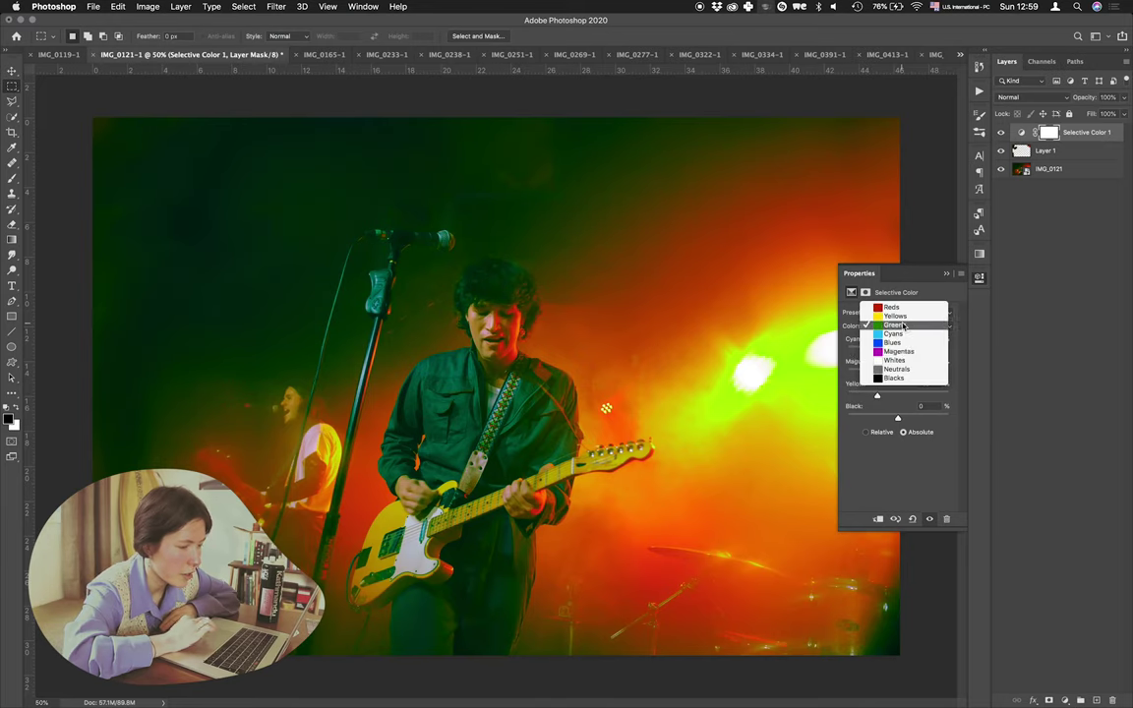
left_click(888, 341)
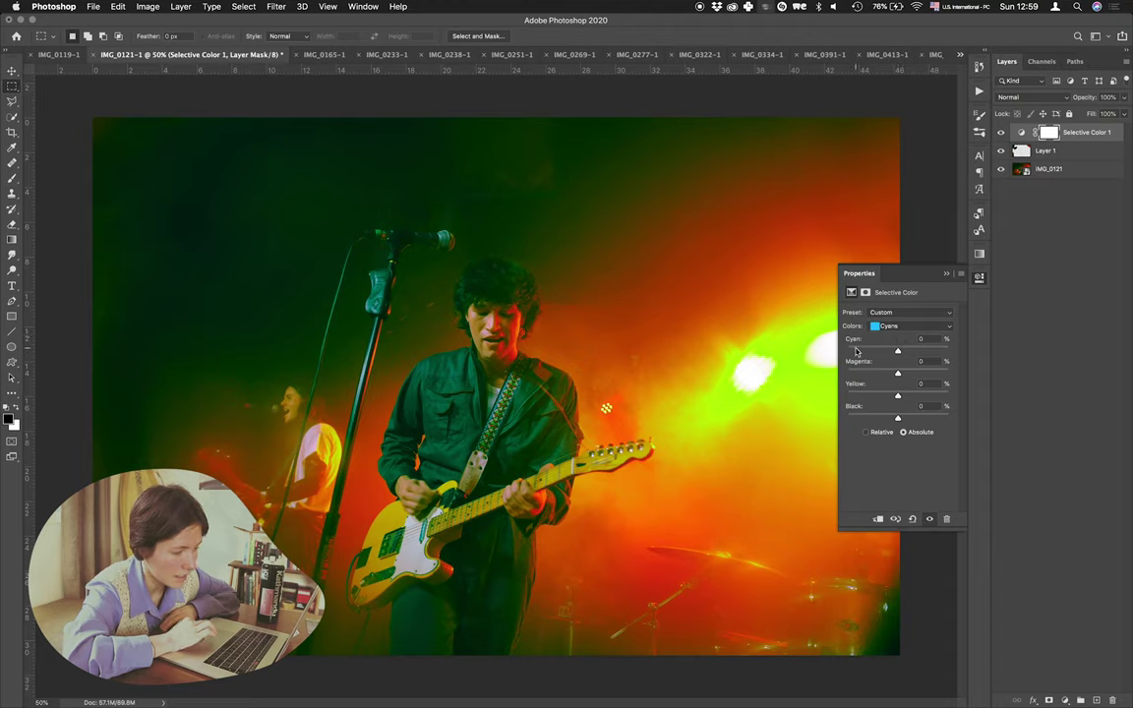
left_click(905, 325)
left_click(886, 364)
mouse_move(897, 350)
left_mouse_down()
mouse_move(874, 351)
mouse_move(921, 352)
mouse_move(896, 352)
left_mouse_up()
left_click_drag(898, 373, 885, 396)
left_click(910, 325)
left_click(892, 446)
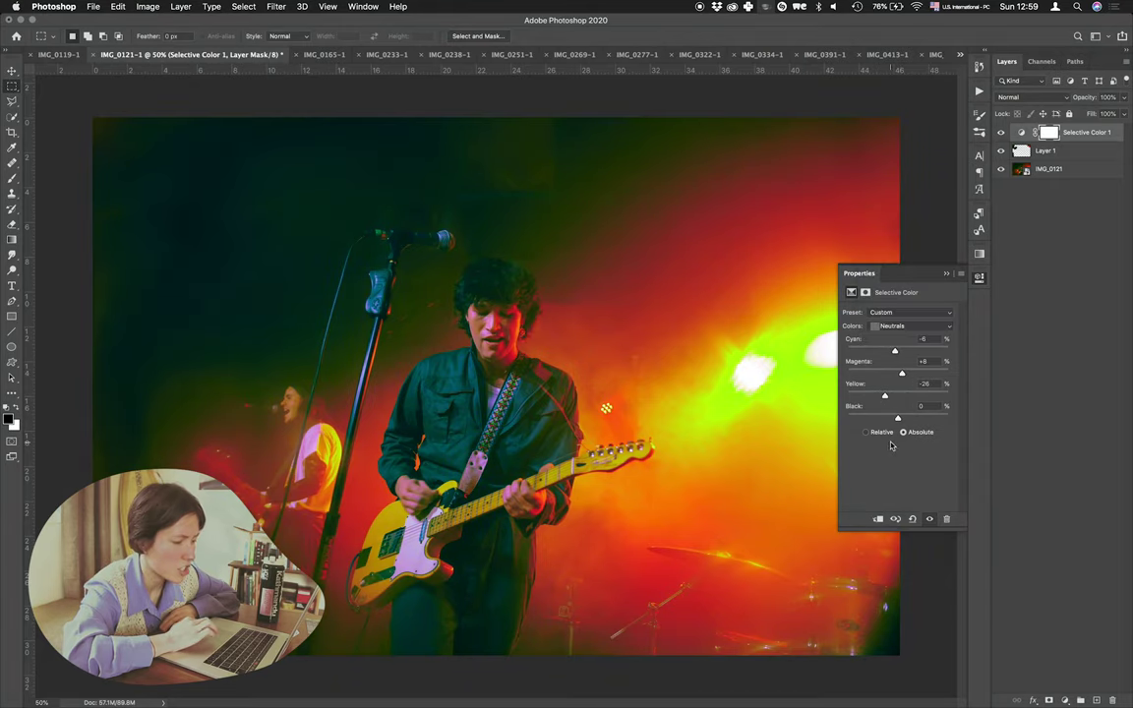
Step: Compare the Relative and Absolute methods of the Selective Color adjustment, ending on Absolute
left_click(894, 434)
left_click(913, 434)
left_click(890, 434)
left_click(915, 434)
Step: Add a Levels adjustment layer and set its RGB input black level to 49 and midtones to 1.65
left_click(1065, 701)
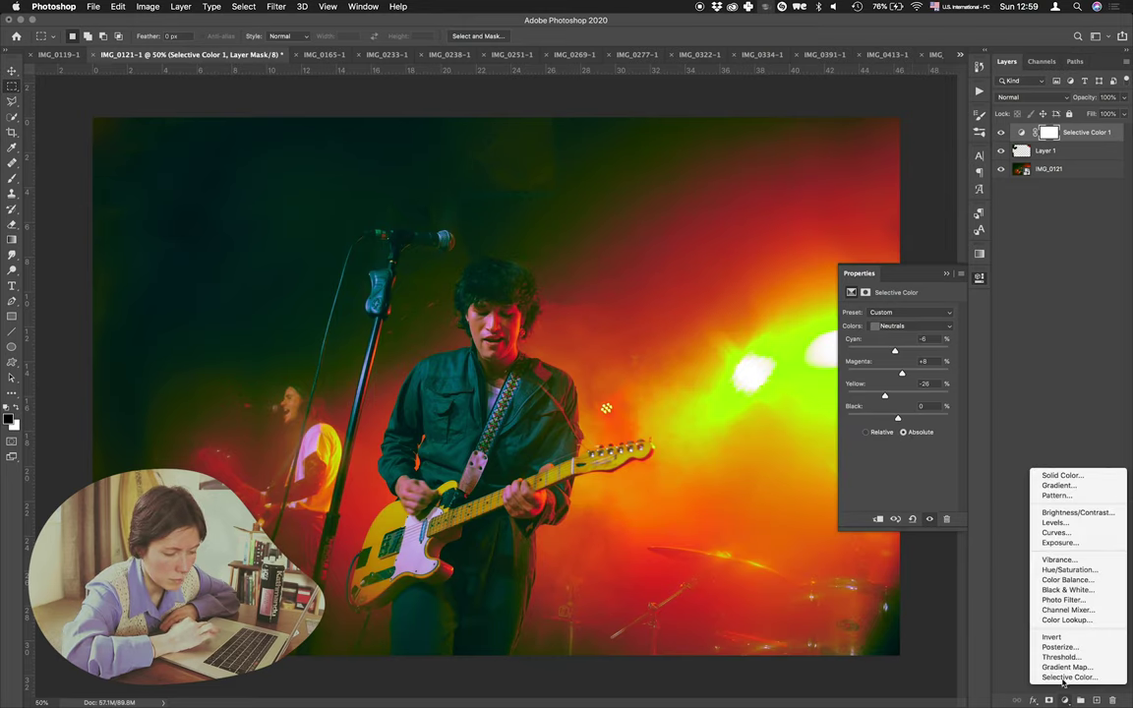
left_click(1053, 522)
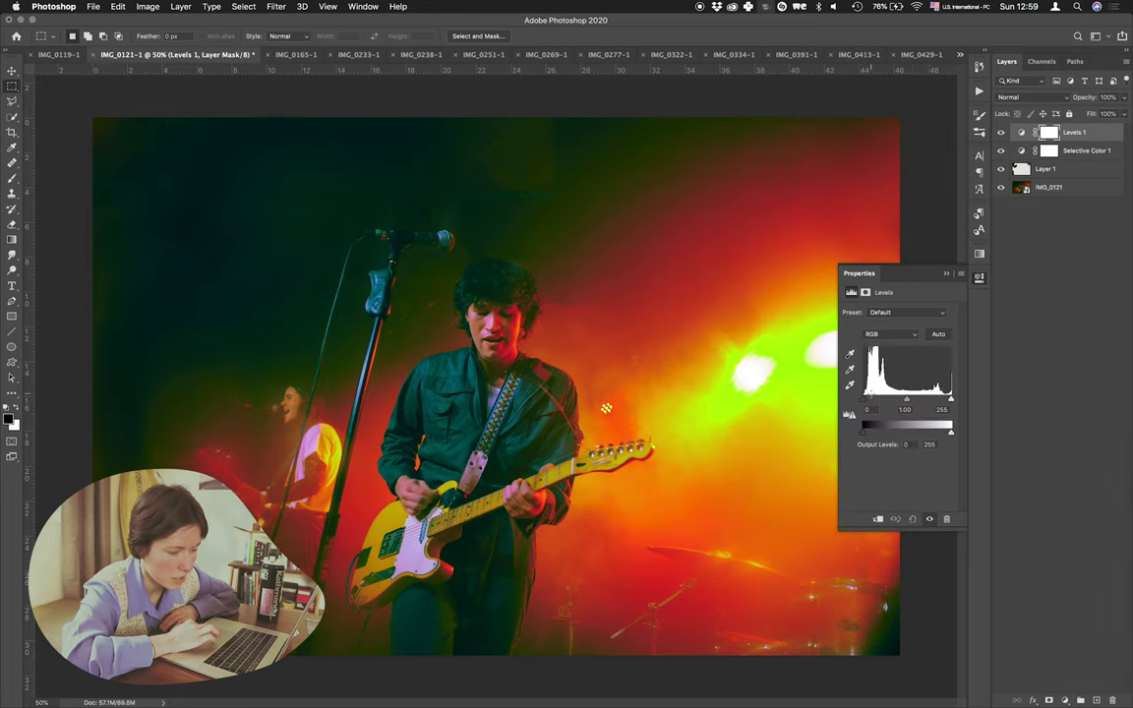
left_click_drag(870, 402, 879, 402)
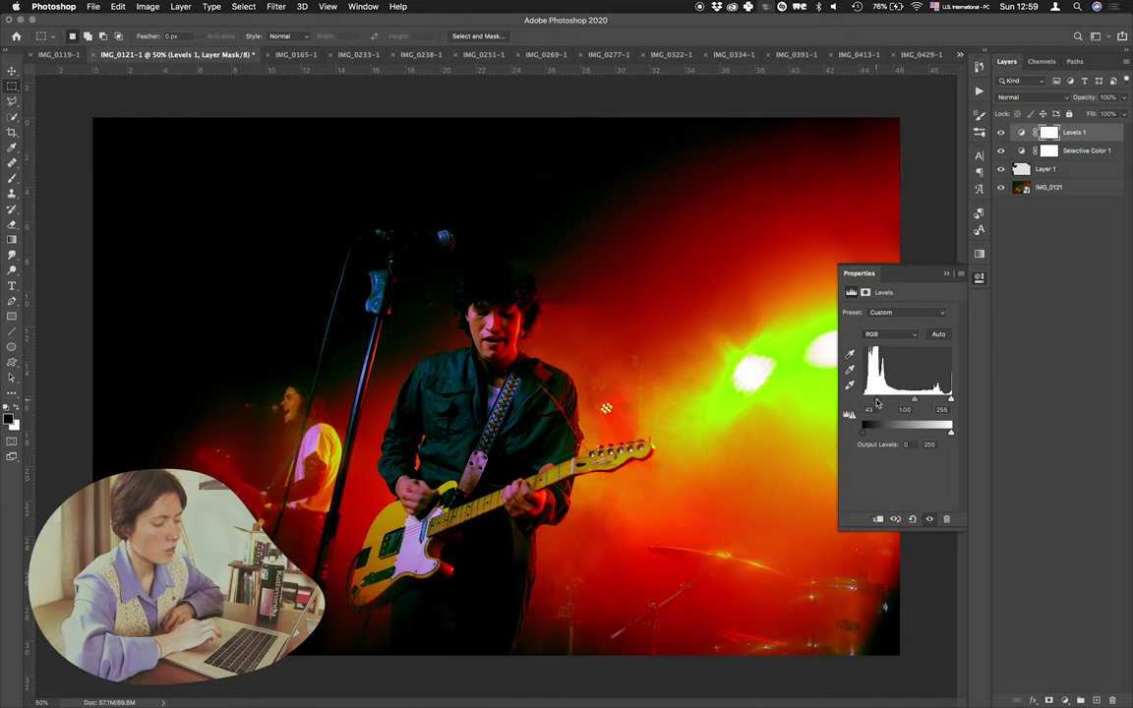
left_click_drag(879, 403, 959, 400)
mouse_move(864, 434)
left_mouse_down()
mouse_move(882, 434)
mouse_move(864, 434)
left_mouse_up()
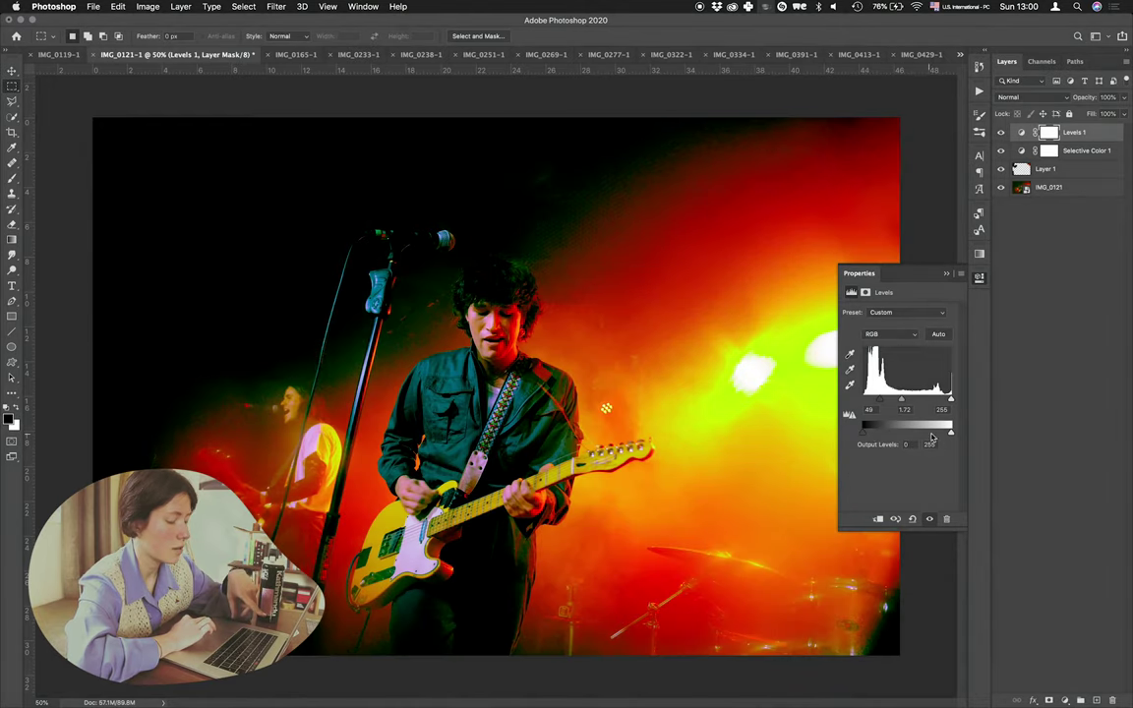
left_click_drag(950, 437, 888, 435)
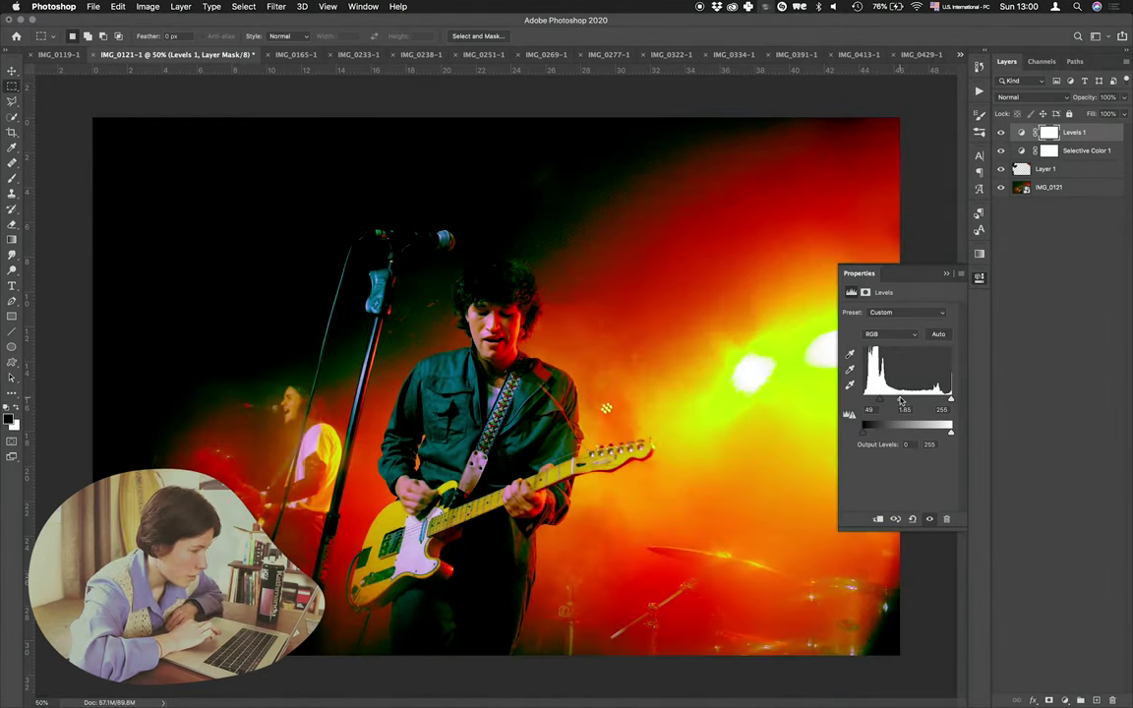
left_click(890, 333)
left_click(881, 339)
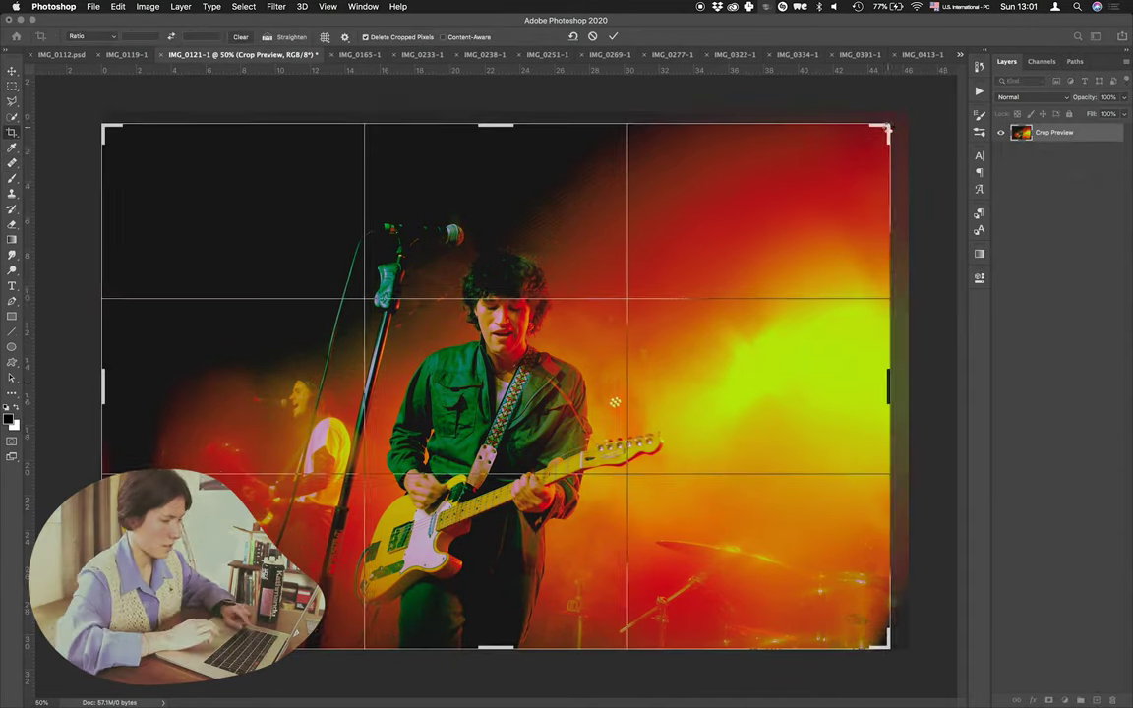
Step: Add a Curves adjustment layer and reshape its RGB curve with shadow, midtone and highlight points, slightly lifting the shadows
left_click(1066, 701)
left_click(1050, 533)
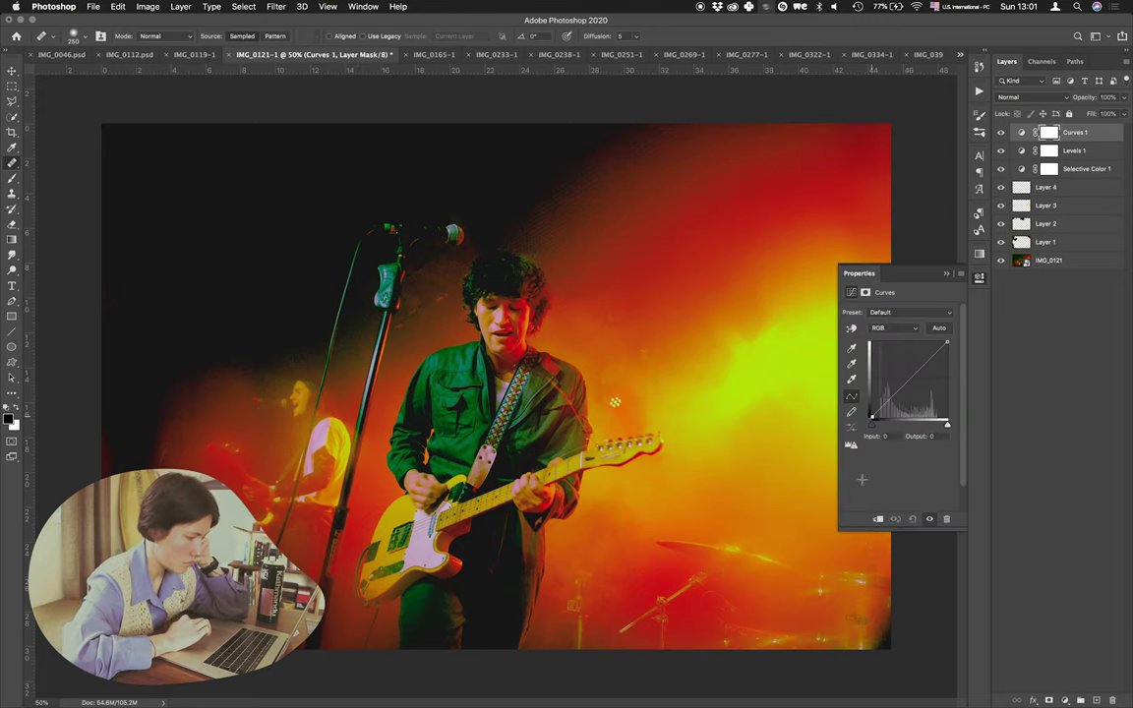
mouse_move(871, 479)
left_mouse_down()
mouse_move(921, 480)
mouse_move(850, 488)
left_mouse_up()
left_click_drag(871, 416, 838, 457)
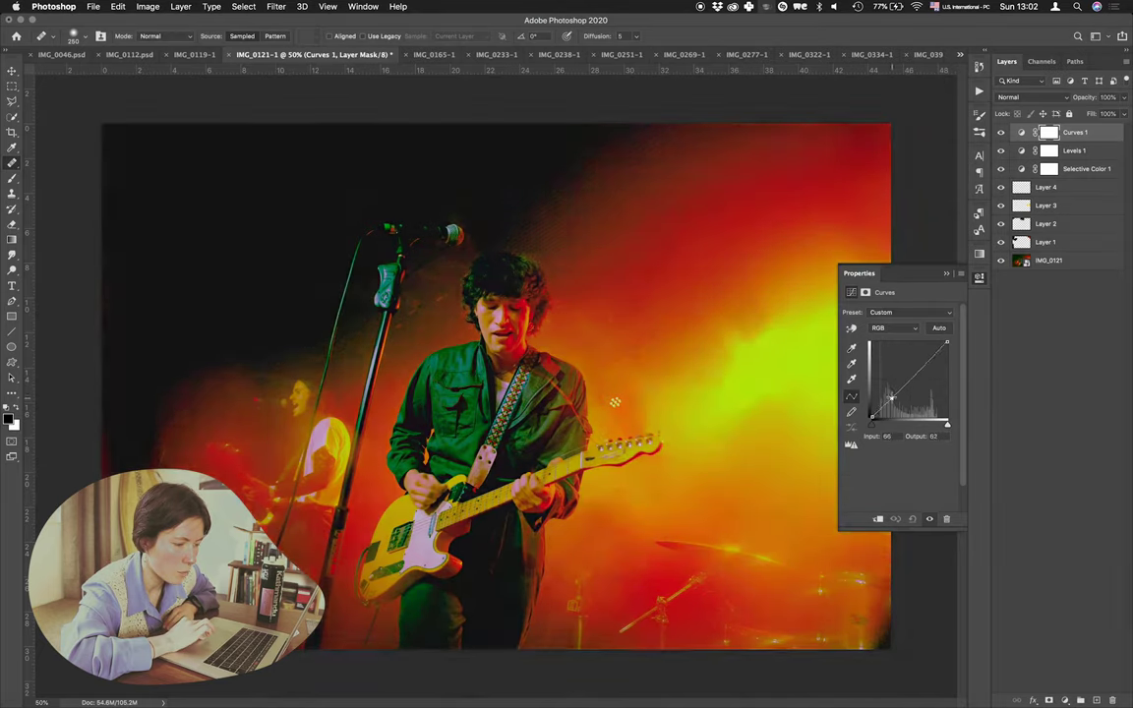
left_click_drag(888, 394, 917, 371)
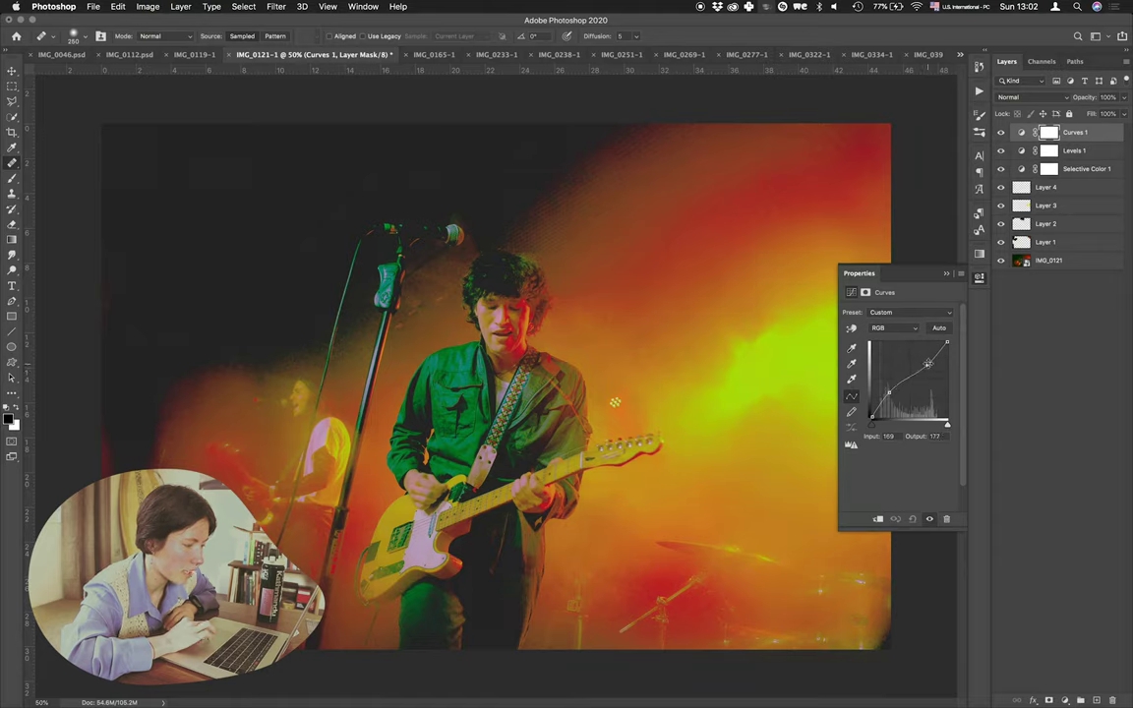
left_click_drag(913, 369, 910, 381)
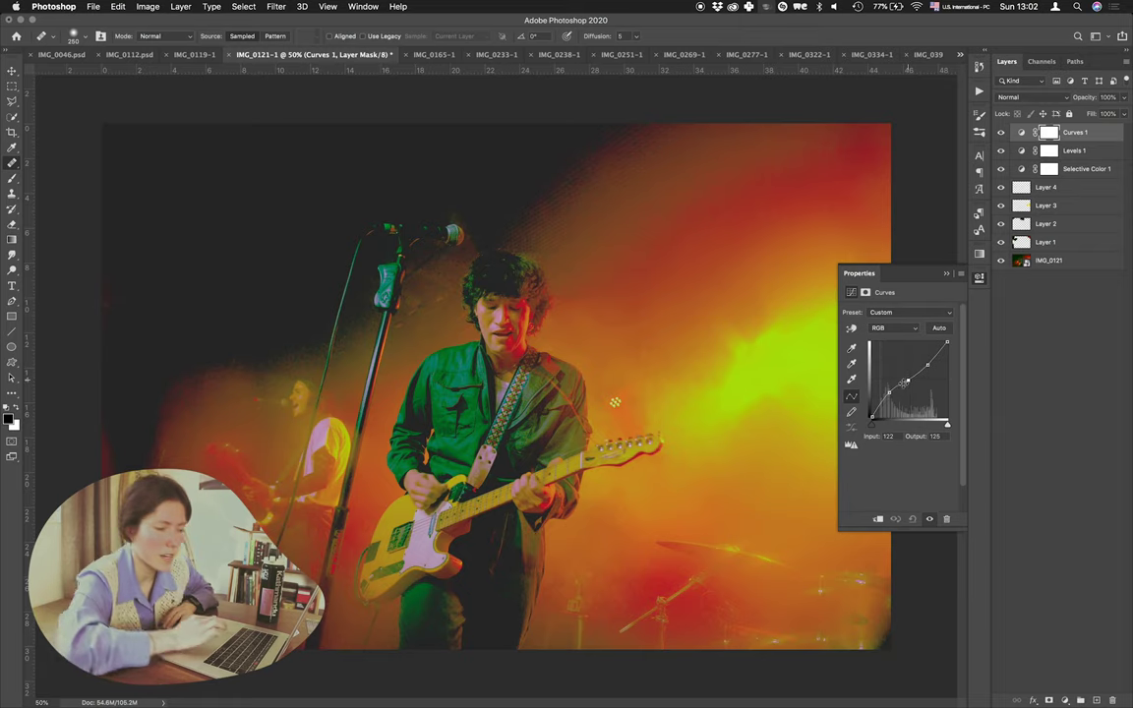
left_click_drag(882, 402, 883, 404)
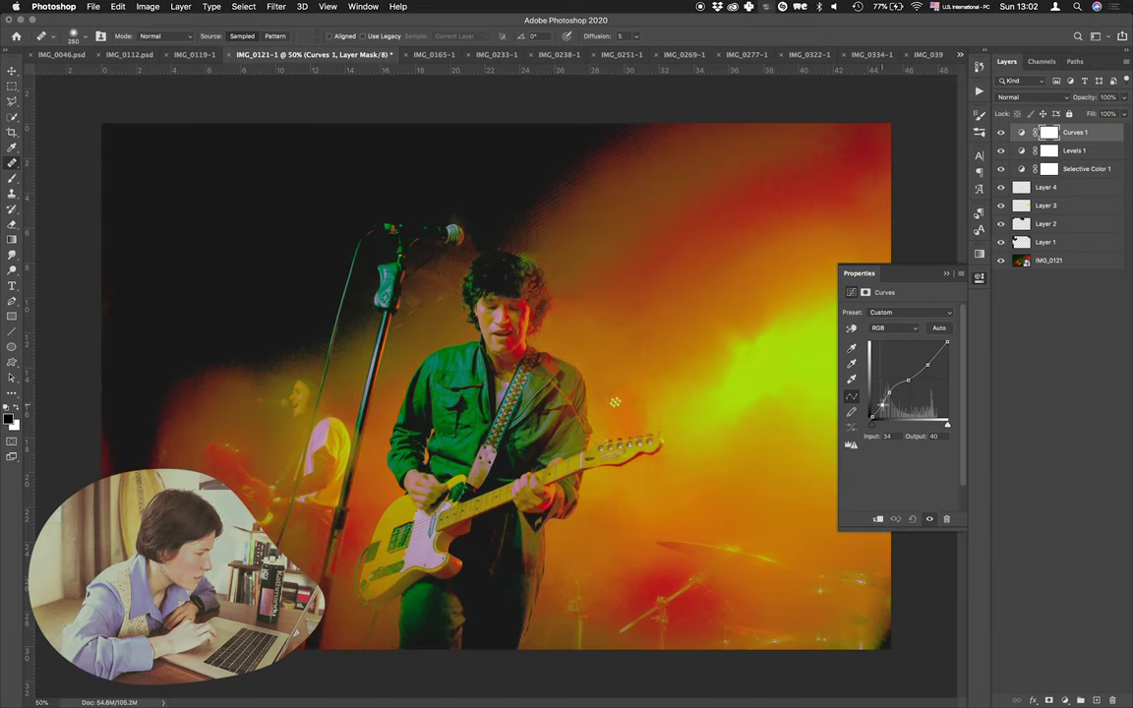
Step: Try adjusting the Red and Green channel curves of the Curves layer
left_click(893, 328)
left_click(885, 339)
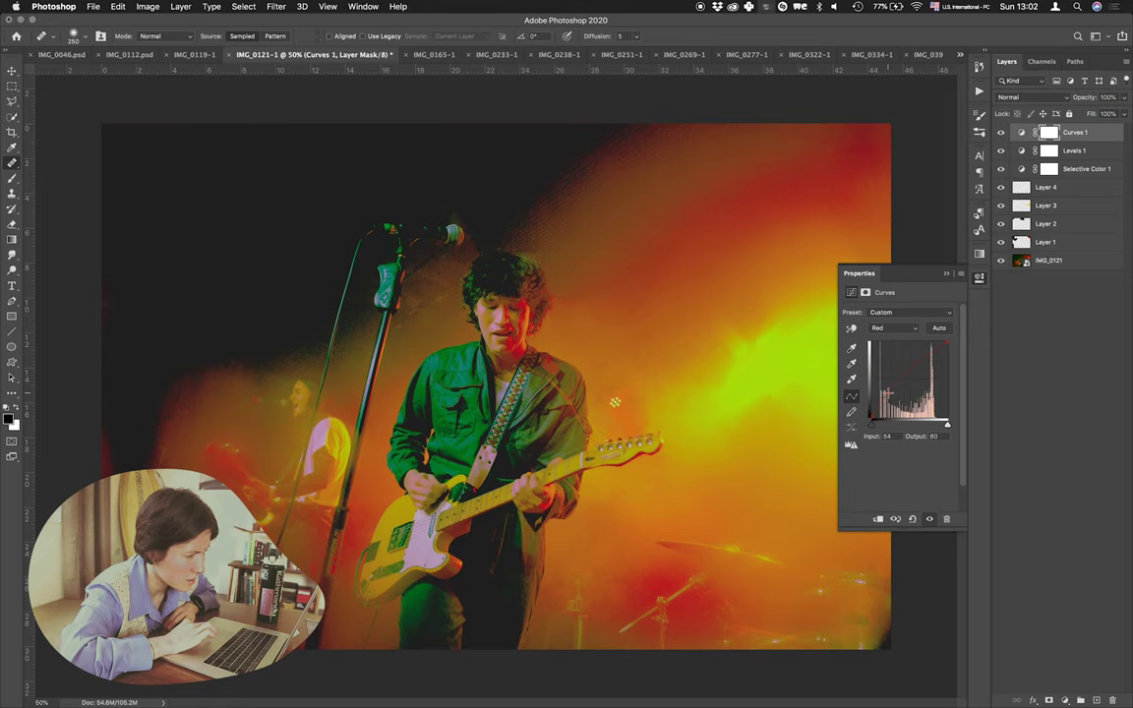
left_click_drag(885, 402, 895, 396)
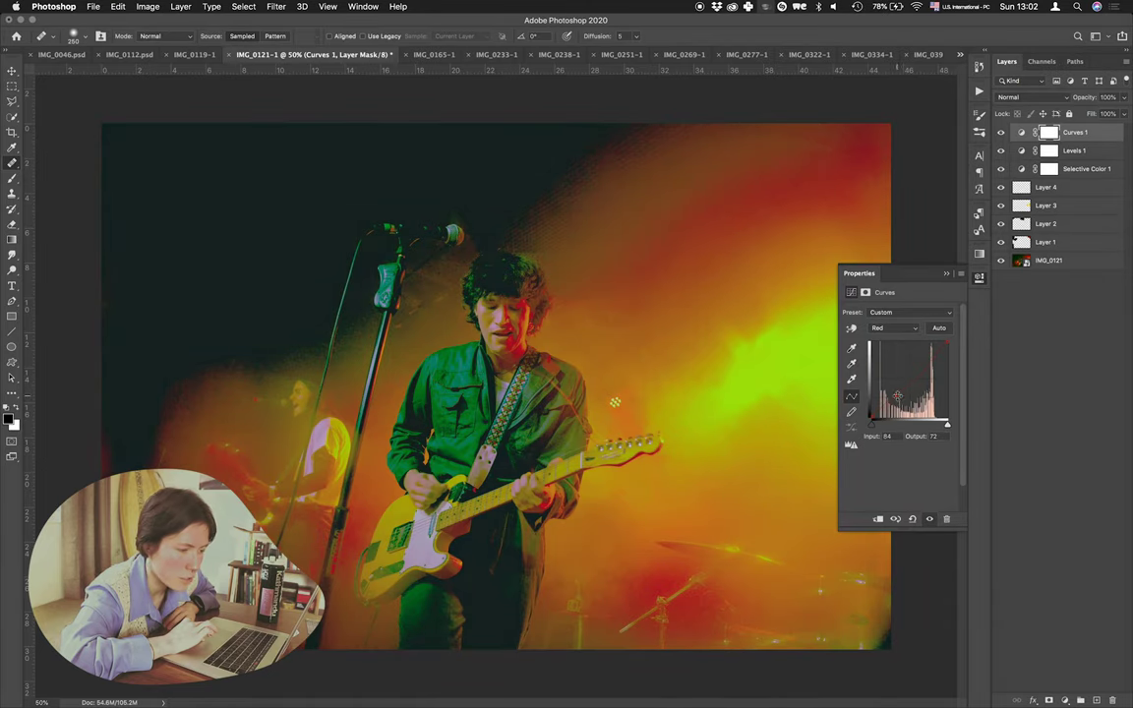
left_click(920, 362)
left_click(900, 329)
left_click(902, 338)
left_click(893, 394)
left_click(922, 365)
left_click_drag(922, 365, 903, 394)
left_click(886, 328)
left_click(884, 320)
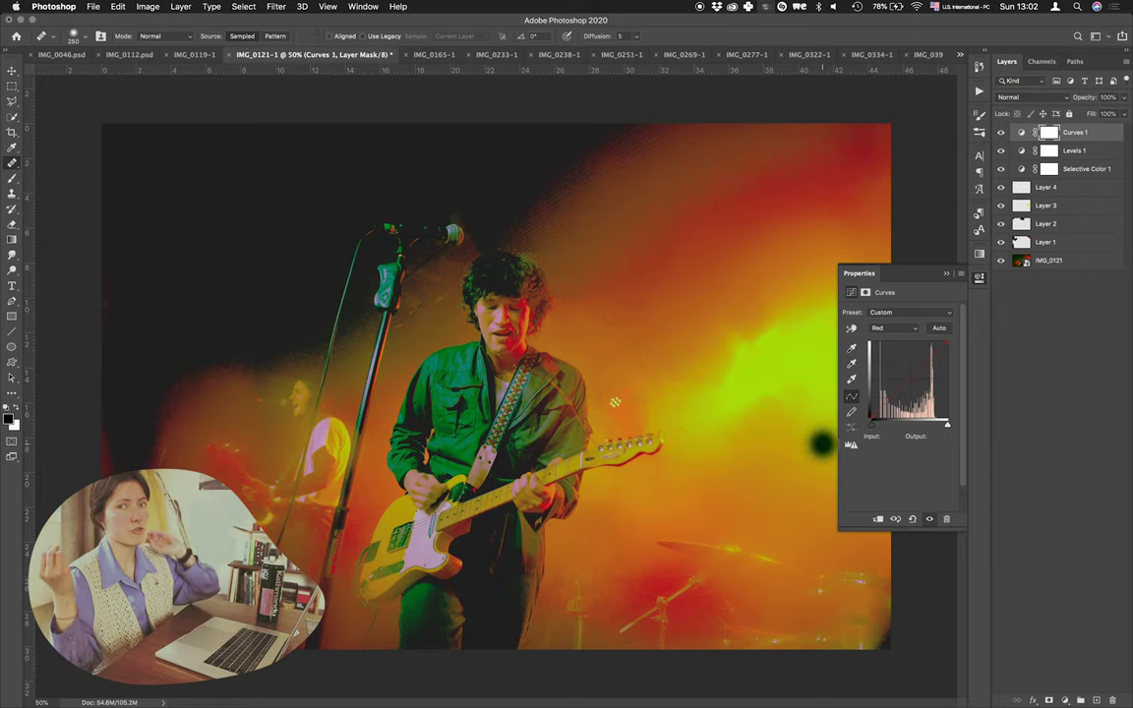
Step: Switch to the Texture Pack 01 folder in Finder and look through its texture scans
key("ctrl+Up")
left_click(763, 42)
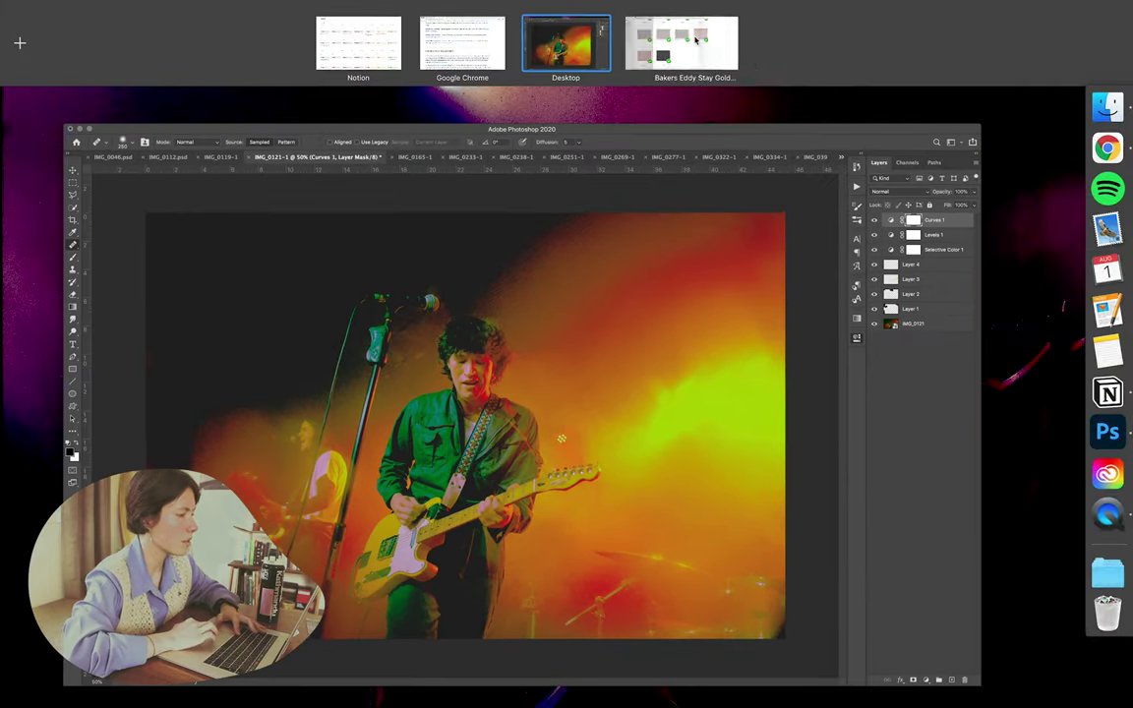
left_click(186, 29)
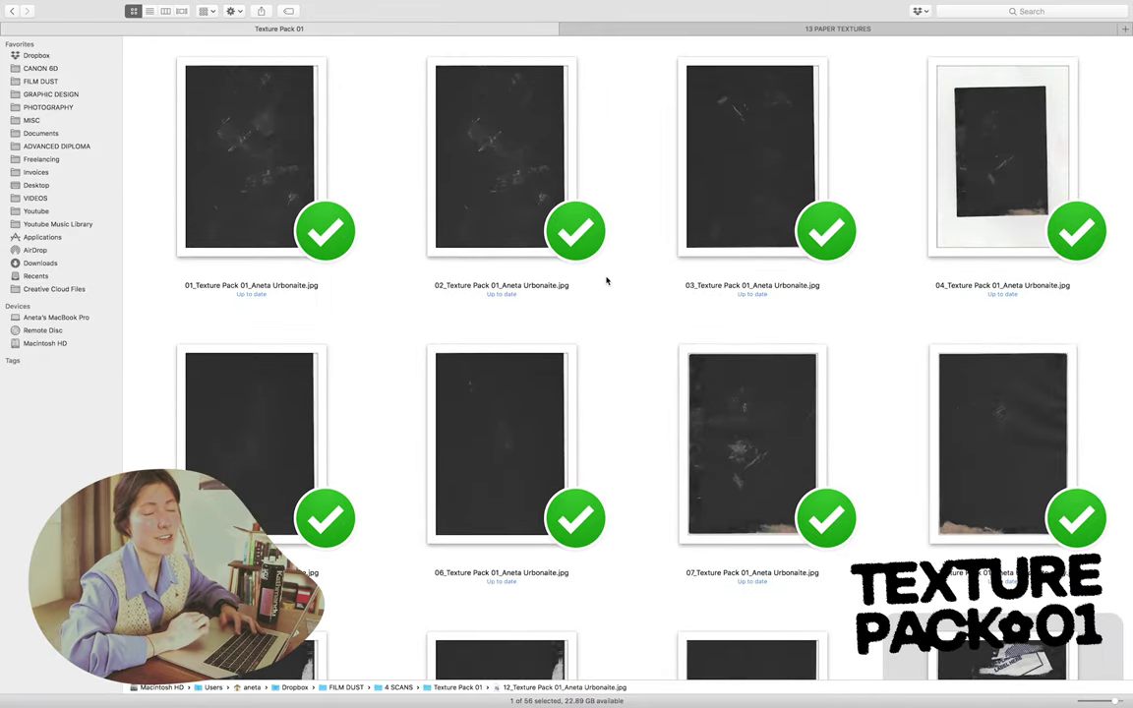
scroll(600, 265, "down", 10)
scroll(595, 255, "down", 15)
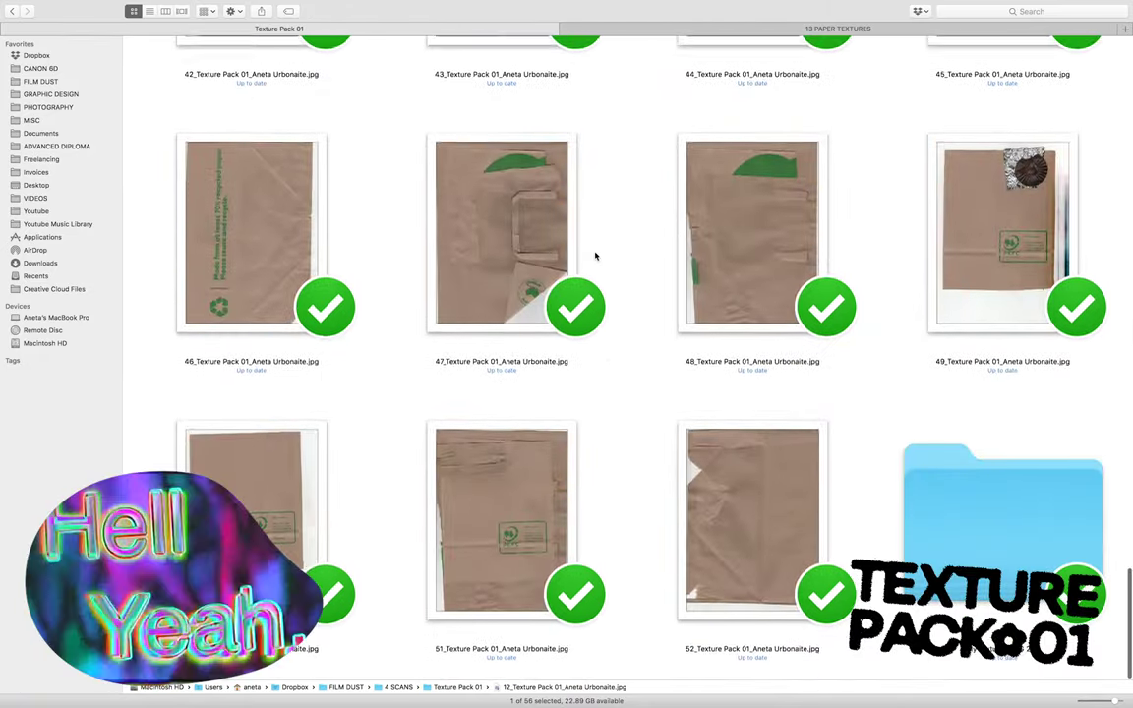
scroll(595, 256, "up", 15)
scroll(596, 256, "down", 15)
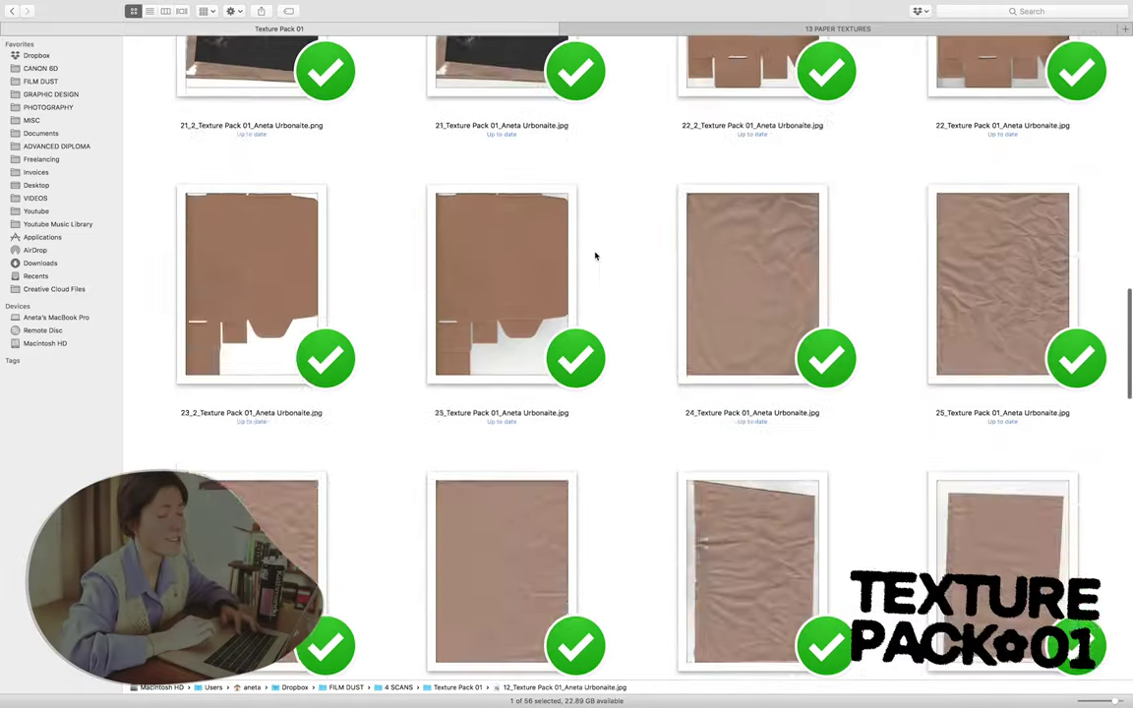
scroll(595, 256, "up", 15)
scroll(596, 256, "up", 1)
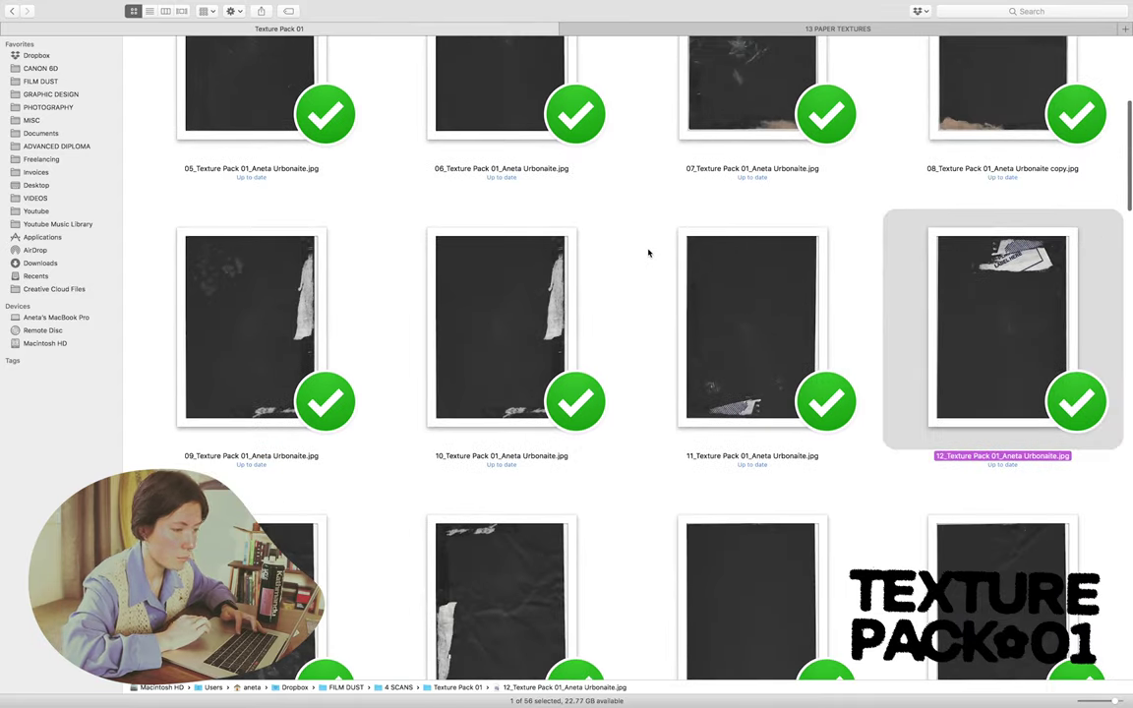
scroll(649, 252, "up", 5)
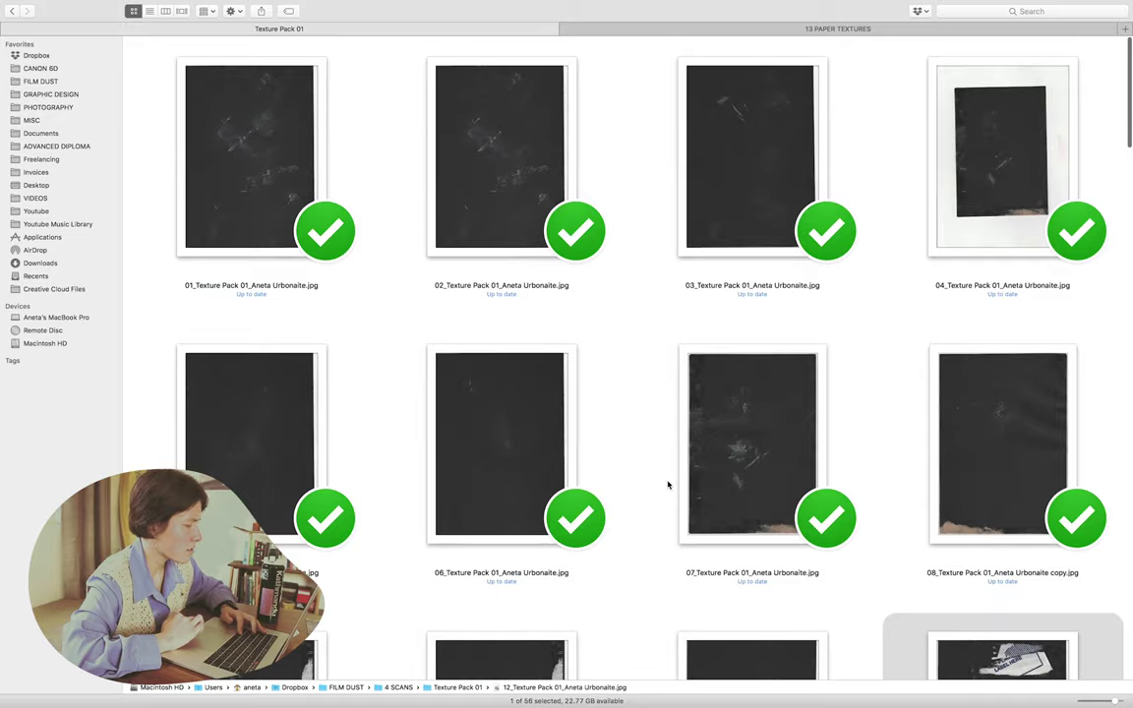
Step: Place the 06 scan from Texture Pack 01 over the whole IMG_0121 photo and set its blend mode to Screen
scroll(668, 485, "down", 3)
left_click_drag(453, 298, 412, 301)
key("super+Tab")
left_click_drag(433, 113, 745, 332)
left_click_drag(233, 195, 101, 124)
key("Return")
left_click(1031, 96)
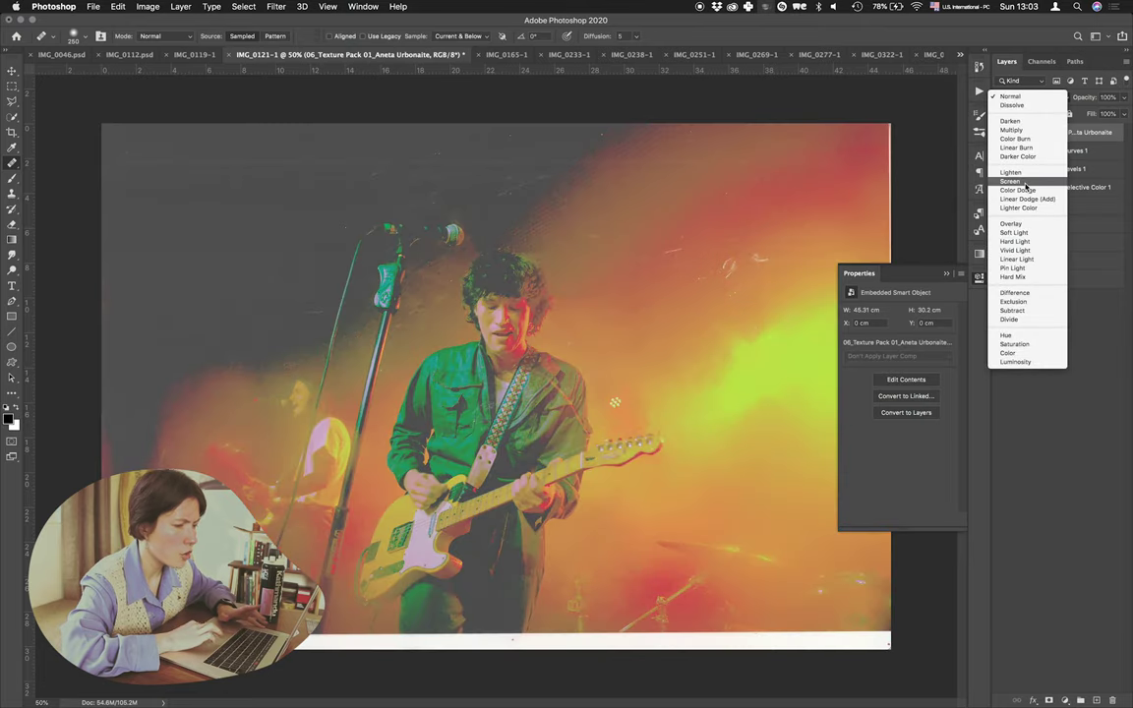
left_click(1014, 181)
left_click(946, 273)
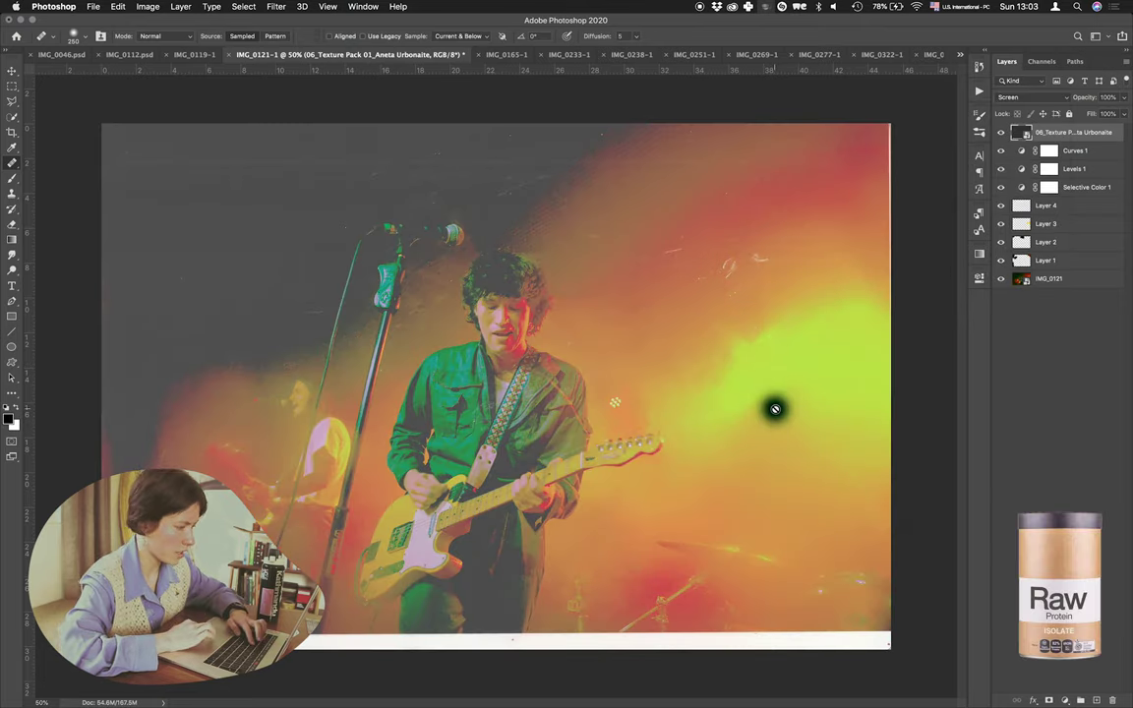
Step: Add a Curves adjustment clipped to the texture layer and pull its curve down to darken the texture's grey haze
left_click(1065, 700)
left_click(959, 537)
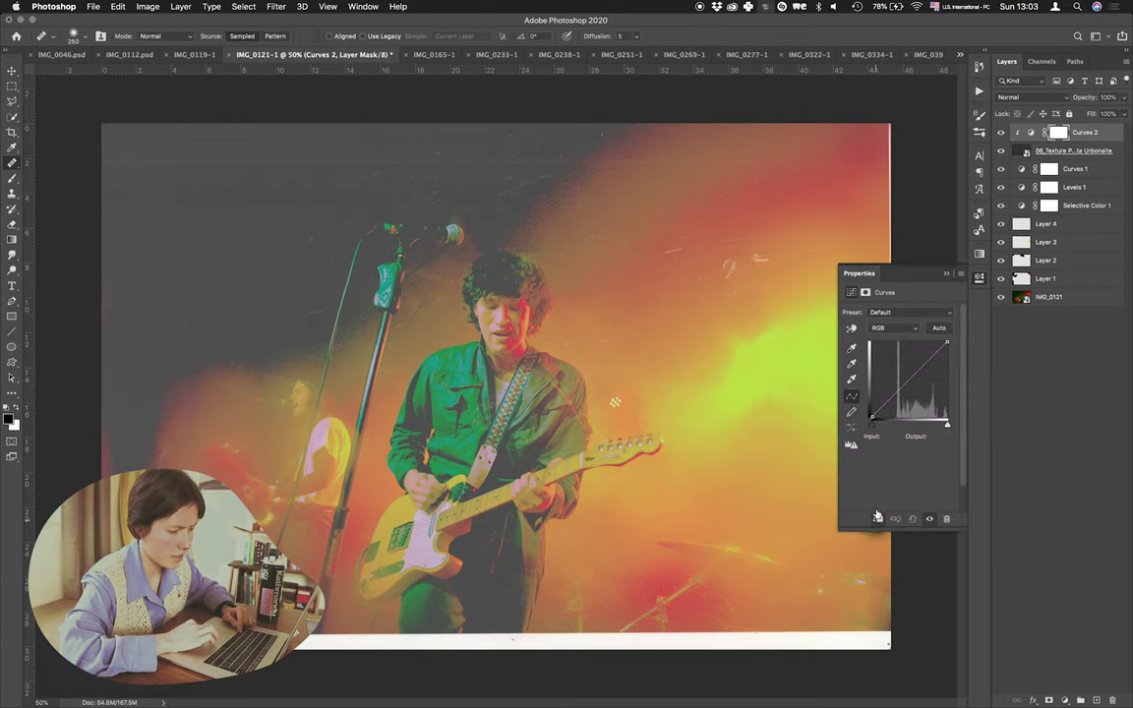
left_click_drag(910, 380, 909, 393)
left_click(920, 364)
Step: Remove the microphone and its stand beside the guitarist on Layer 4 with the Healing Brush
left_click(1061, 226)
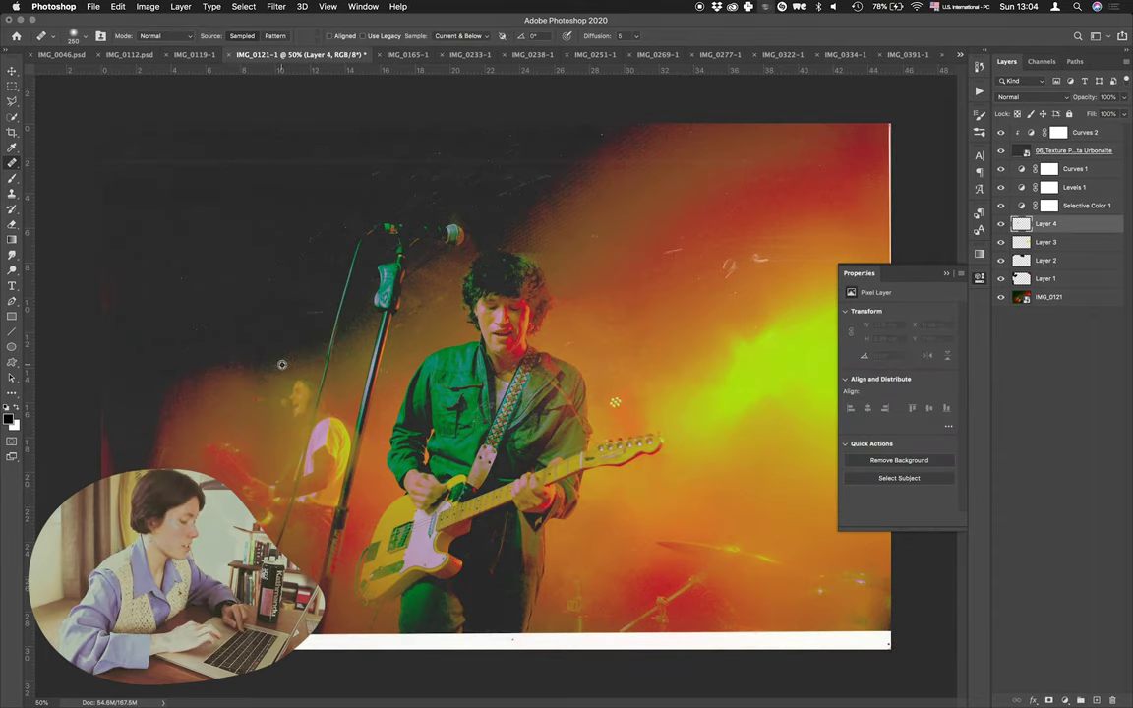
mouse_move(327, 345)
left_mouse_down()
mouse_move(345, 289)
mouse_move(329, 308)
mouse_move(314, 304)
mouse_move(330, 274)
left_mouse_up()
left_click(185, 199, "alt")
mouse_move(463, 222)
left_mouse_down()
mouse_move(362, 292)
mouse_move(375, 269)
mouse_move(376, 304)
left_mouse_up()
left_click(198, 193, "alt")
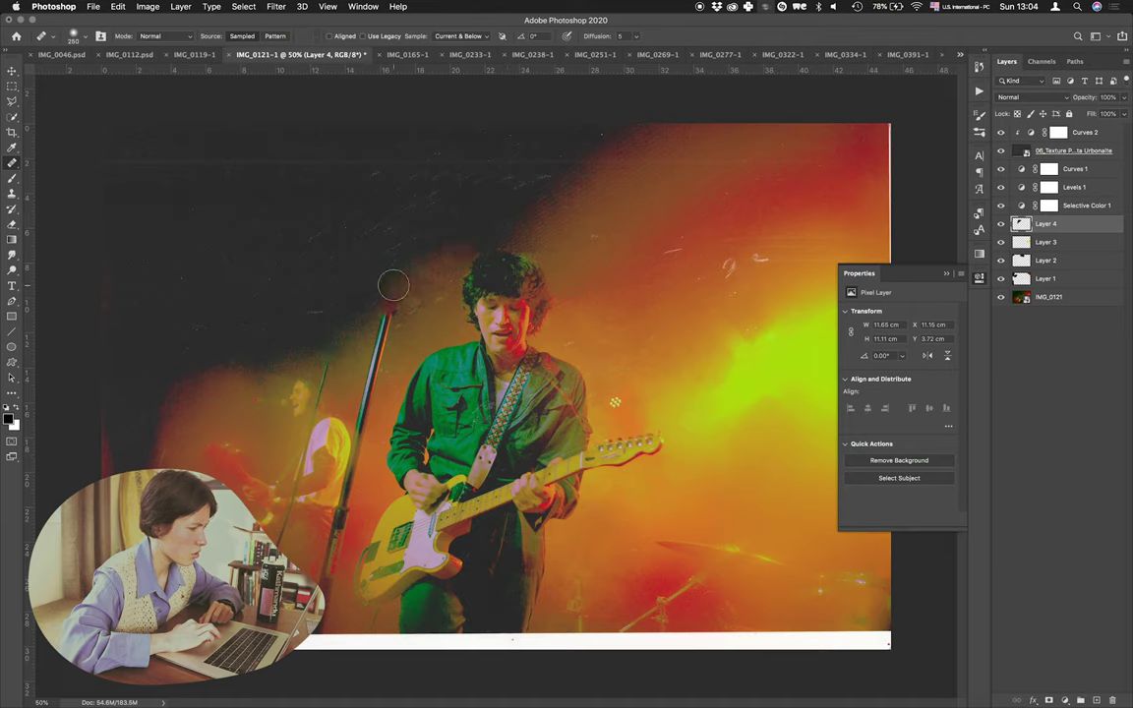
left_click(676, 174, "alt")
mouse_move(380, 344)
left_mouse_down()
mouse_move(361, 416)
mouse_move(425, 407)
mouse_move(360, 414)
mouse_move(364, 449)
mouse_move(354, 425)
mouse_move(326, 532)
left_mouse_up()
Step: Heal away the background musician and the remaining thin pole on Layer 4, using a brush size of 300
key("[")
key("[")
key("[")
key("[")
key("[")
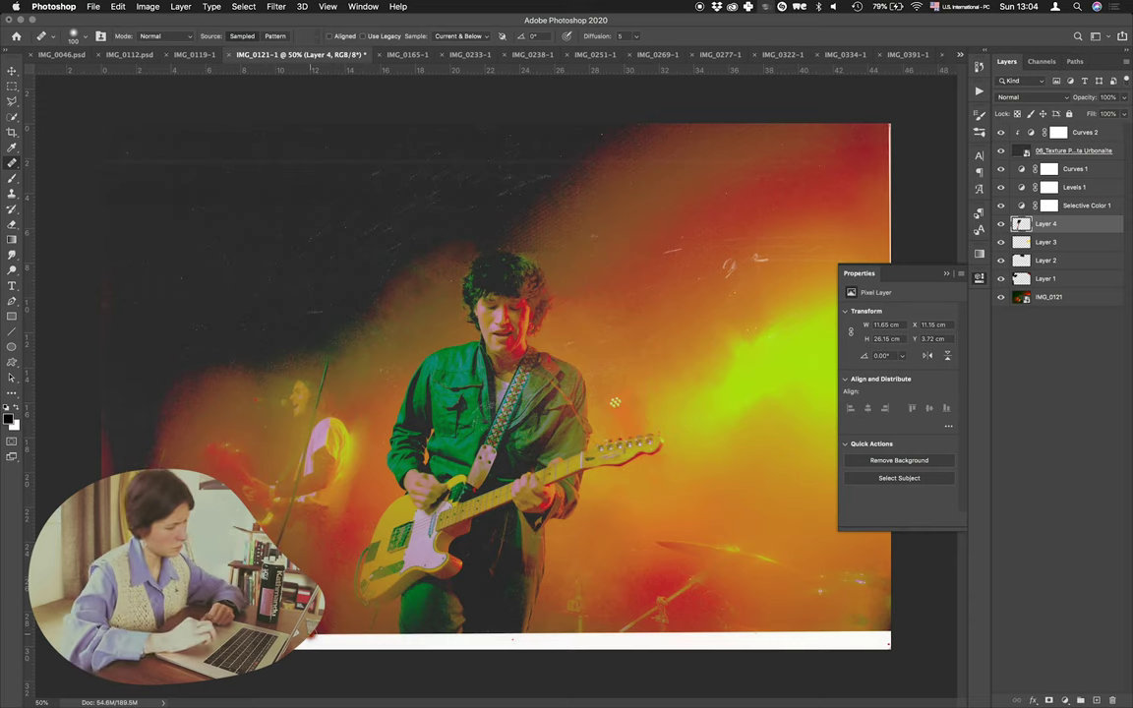
scroll(332, 446, "up", 5)
scroll(324, 349, "down", 2)
scroll(323, 349, "left", 4)
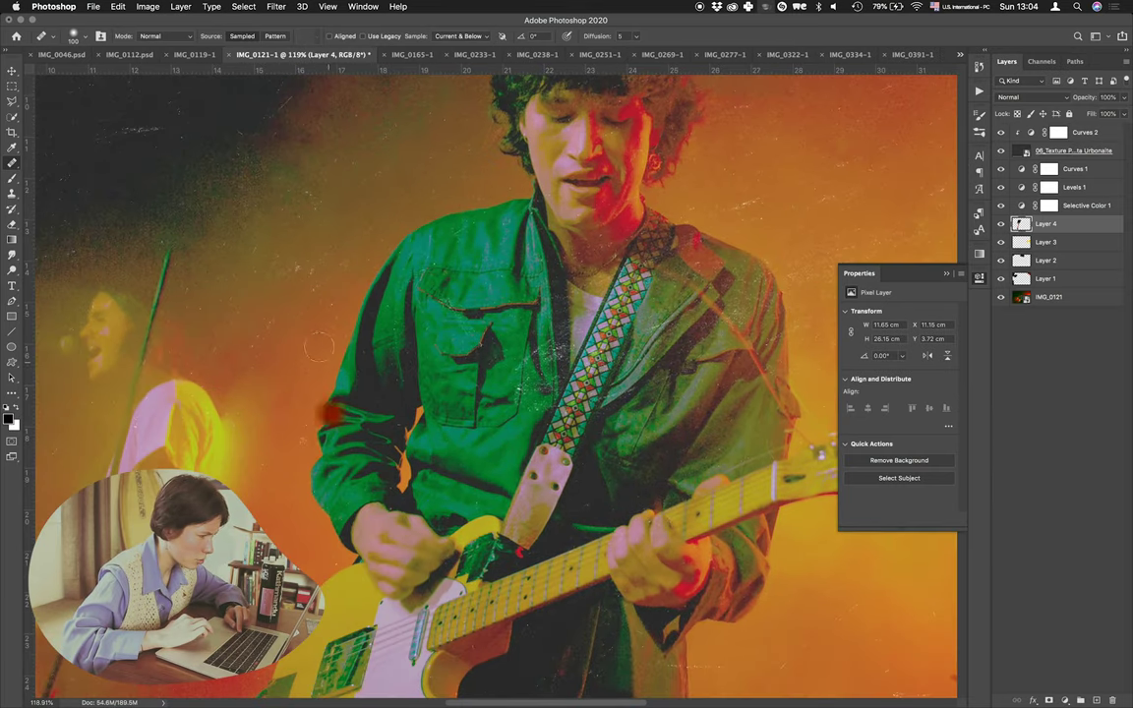
scroll(393, 433, "down", 5)
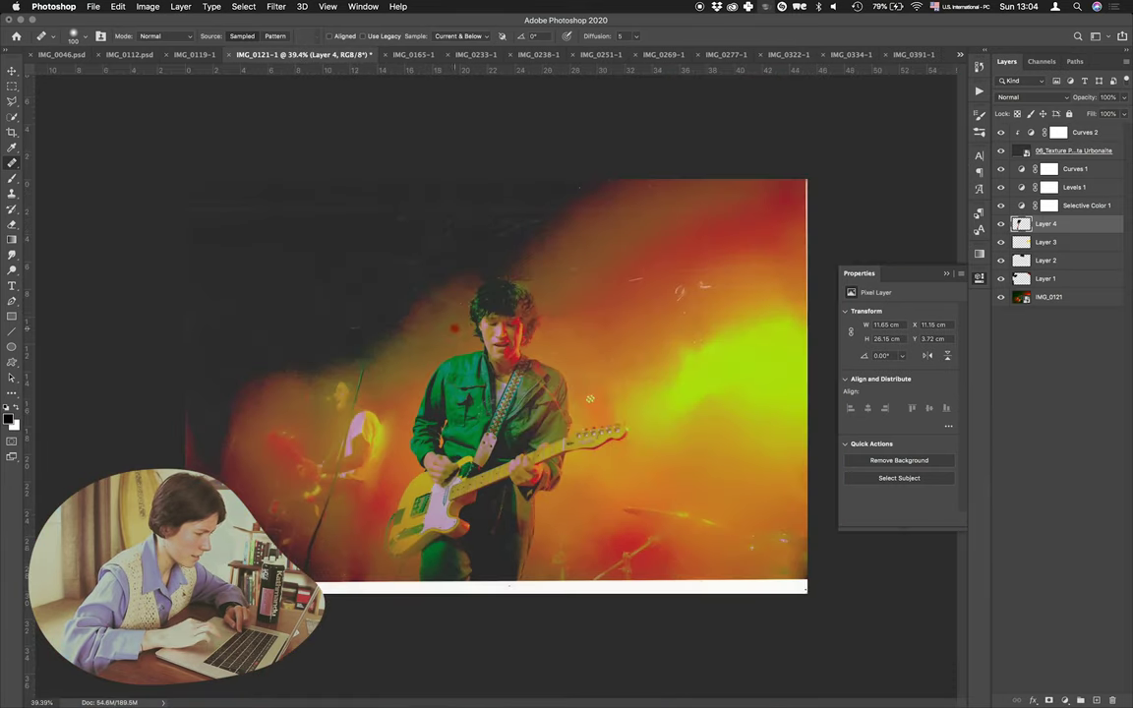
scroll(492, 374, "up", 3)
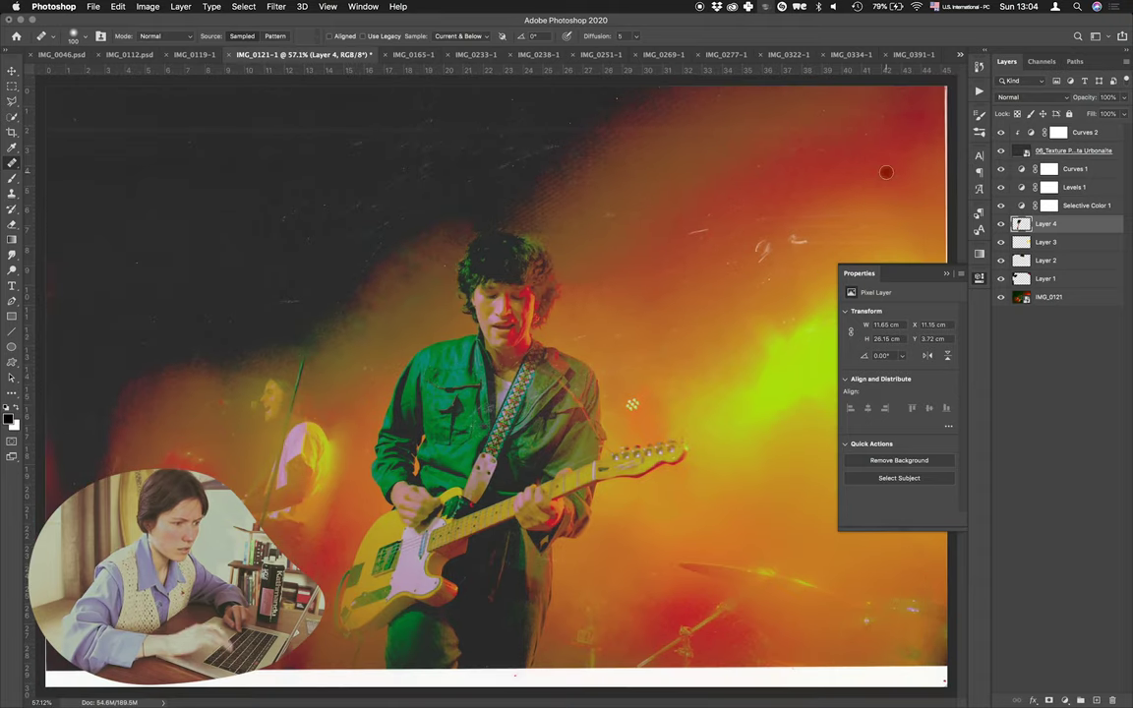
key("bracketright")
mouse_move(302, 364)
left_mouse_down()
mouse_move(242, 368)
mouse_move(268, 395)
mouse_move(275, 467)
mouse_move(261, 479)
left_mouse_up()
left_click(712, 182, "alt")
scroll(585, 364, "down", 4)
scroll(590, 363, "up", 3)
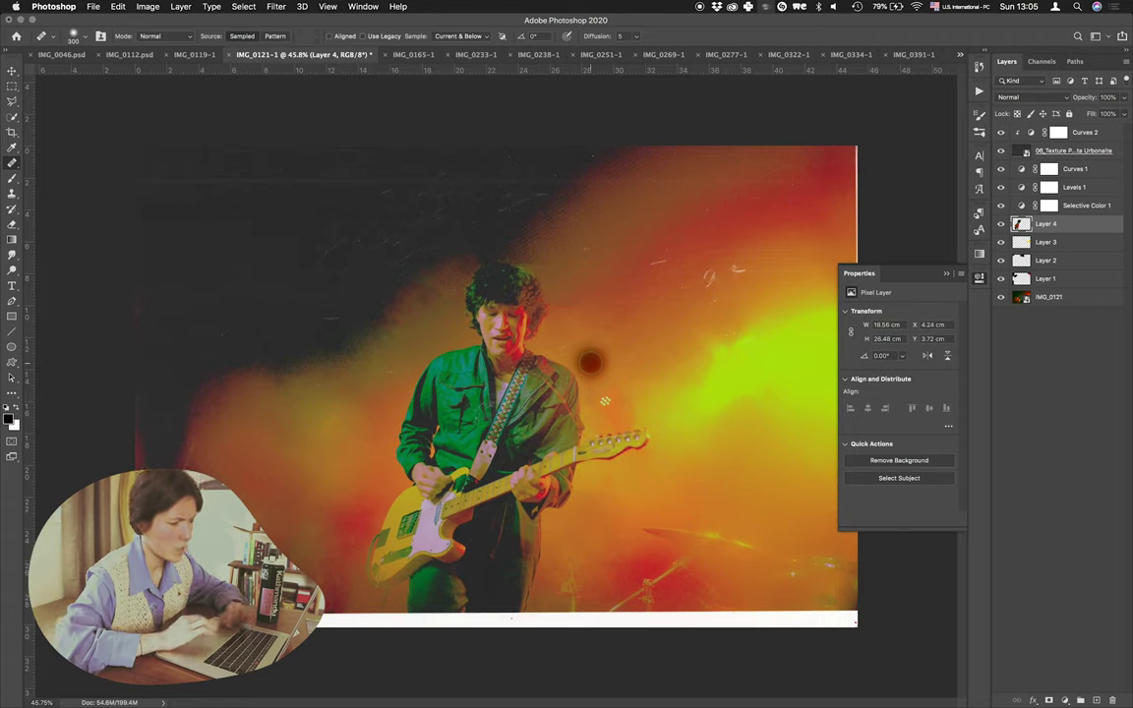
Step: Crop the photo slightly tighter around the guitarist and scale the 06 scan texture down to fit the new frame
key("c")
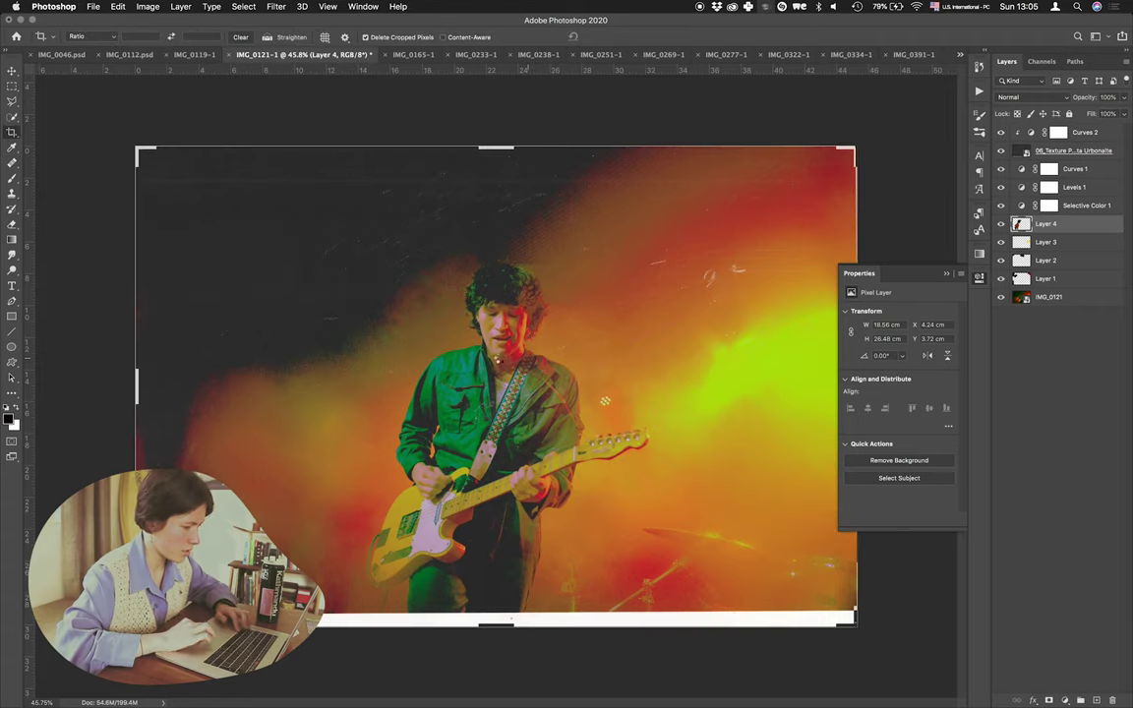
left_click_drag(136, 146, 164, 165)
left_click_drag(510, 388, 534, 390)
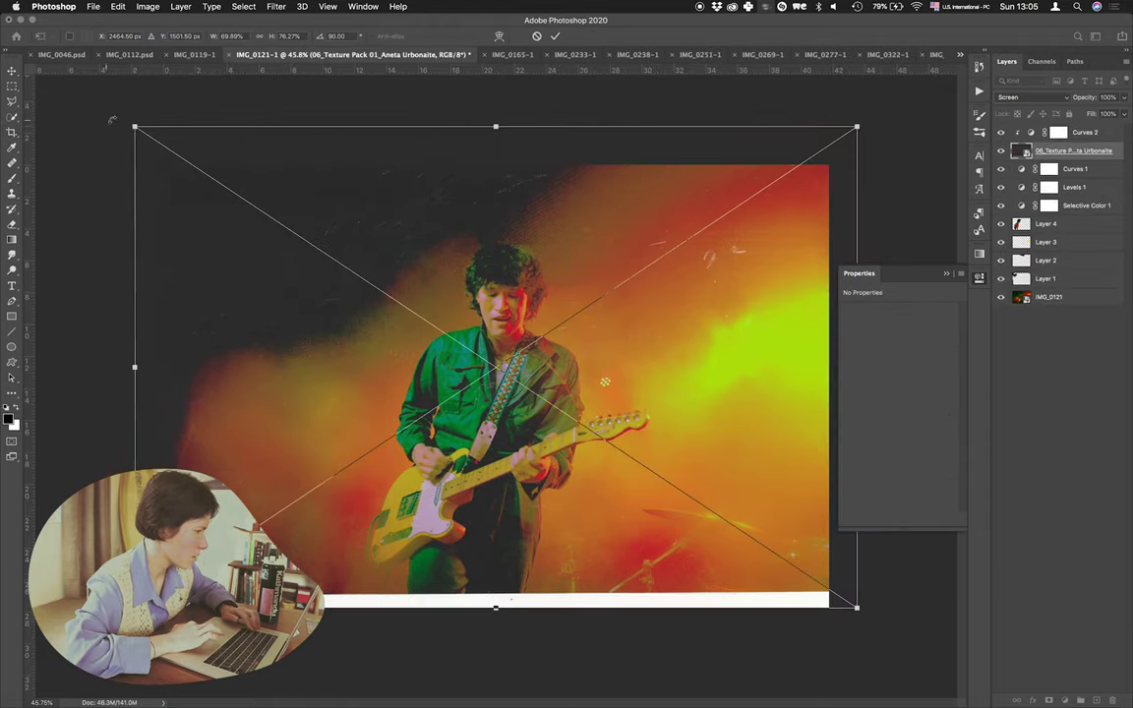
left_click_drag(134, 127, 164, 165)
key("Return")
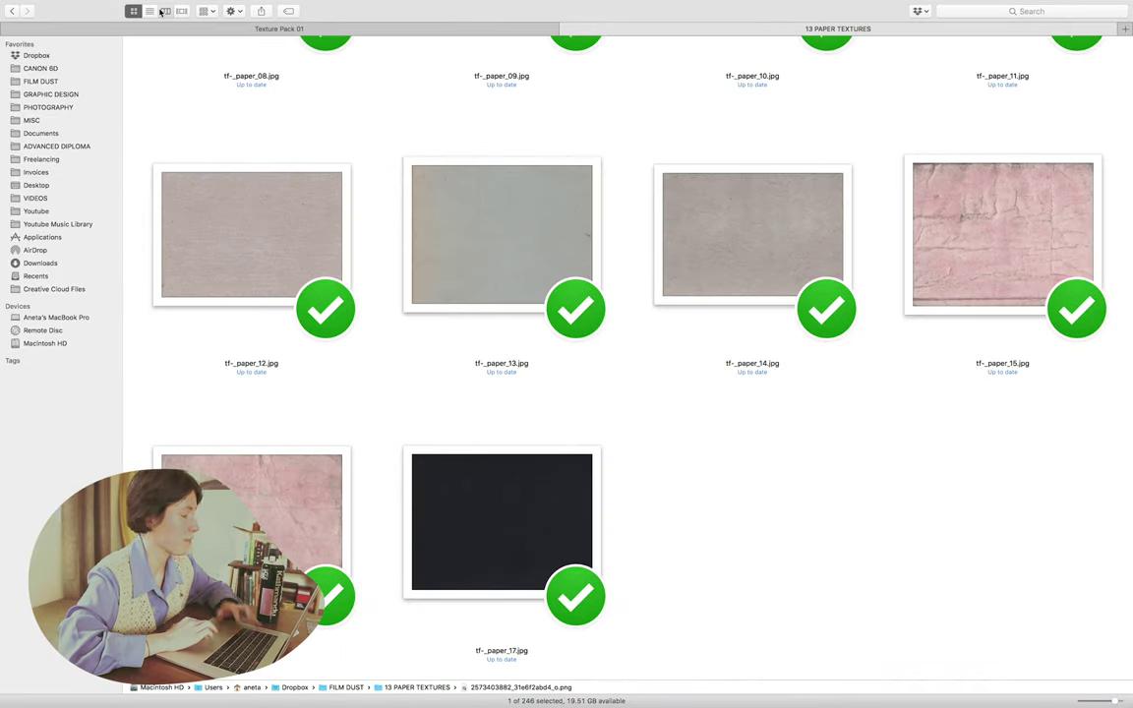
Step: Place texturefabrik-photocopy_5_25.1 from the 1 scratches folder over the whole photo and put it at the top of the layer stack
left_click(163, 12)
left_click(160, 41)
scroll(248, 85, "down", 8)
left_click(135, 12)
scroll(604, 499, "down", 10)
scroll(604, 499, "up", 2)
key("super+Tab")
left_click_drag(1061, 448, 203, 207)
left_click_drag(162, 145, 114, 131)
key("Return")
left_click_drag(1062, 151, 1071, 131)
Step: Set the photocopy texture's blend mode to Screen and rotate the texture on the canvas
left_click(1033, 97)
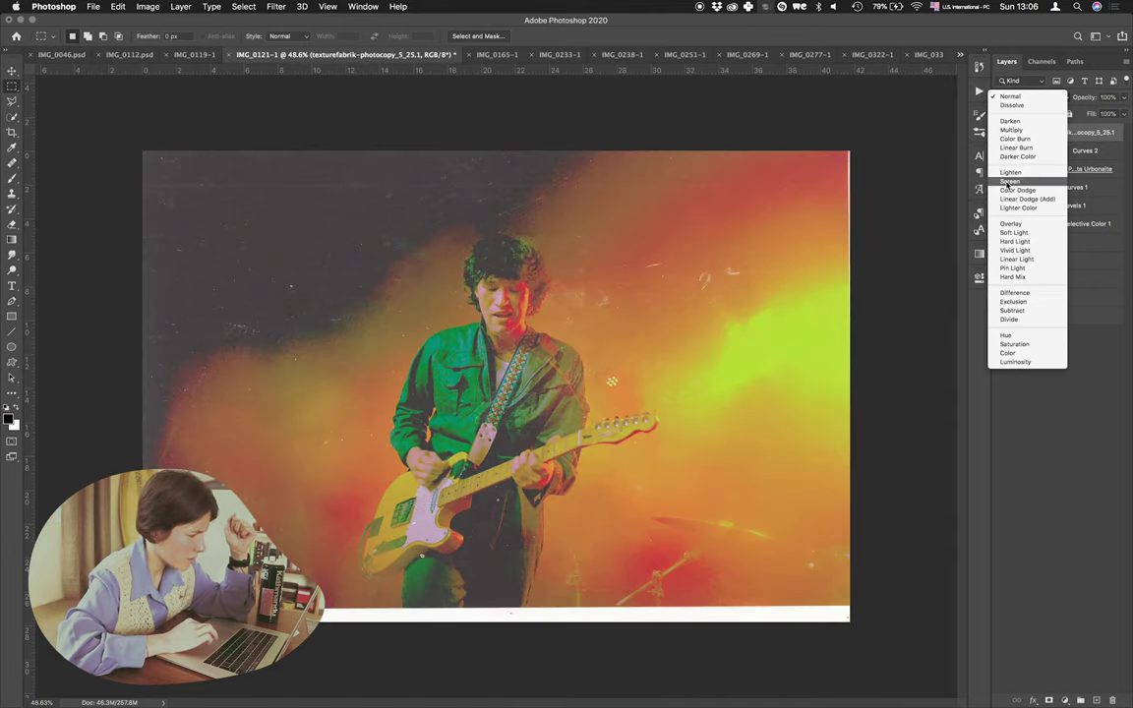
left_click(1008, 181)
left_click(1002, 169)
left_click(1001, 169)
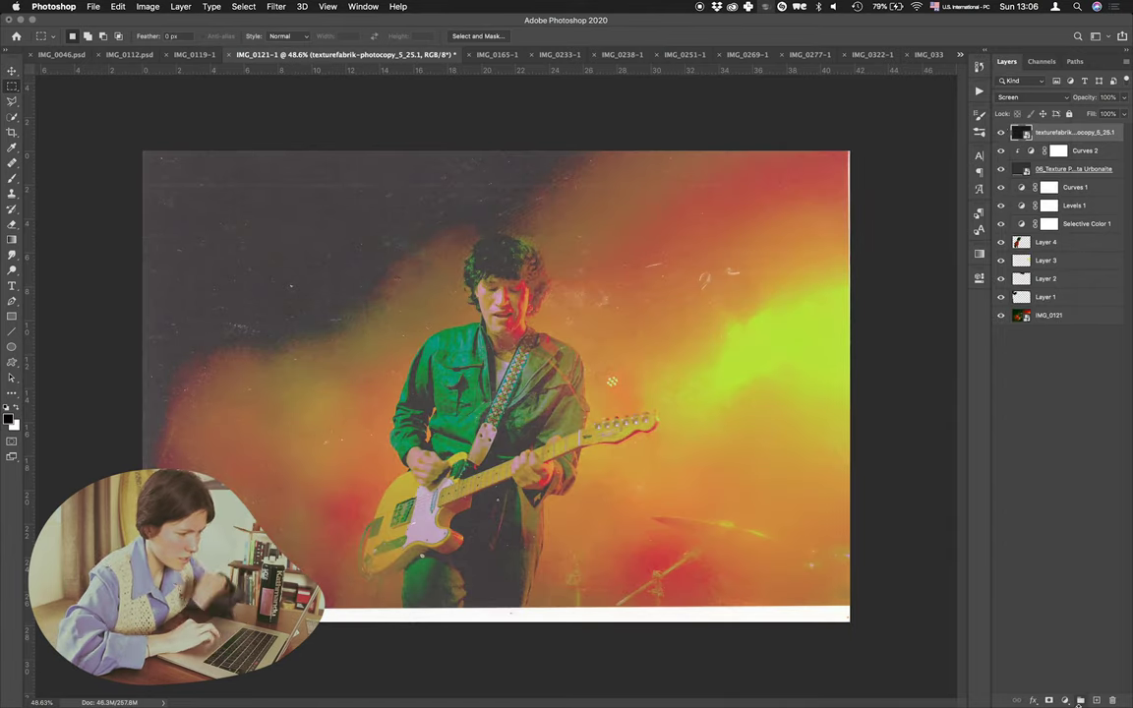
key("ctrl+t")
left_click_drag(948, 567, 543, 660)
key("Return")
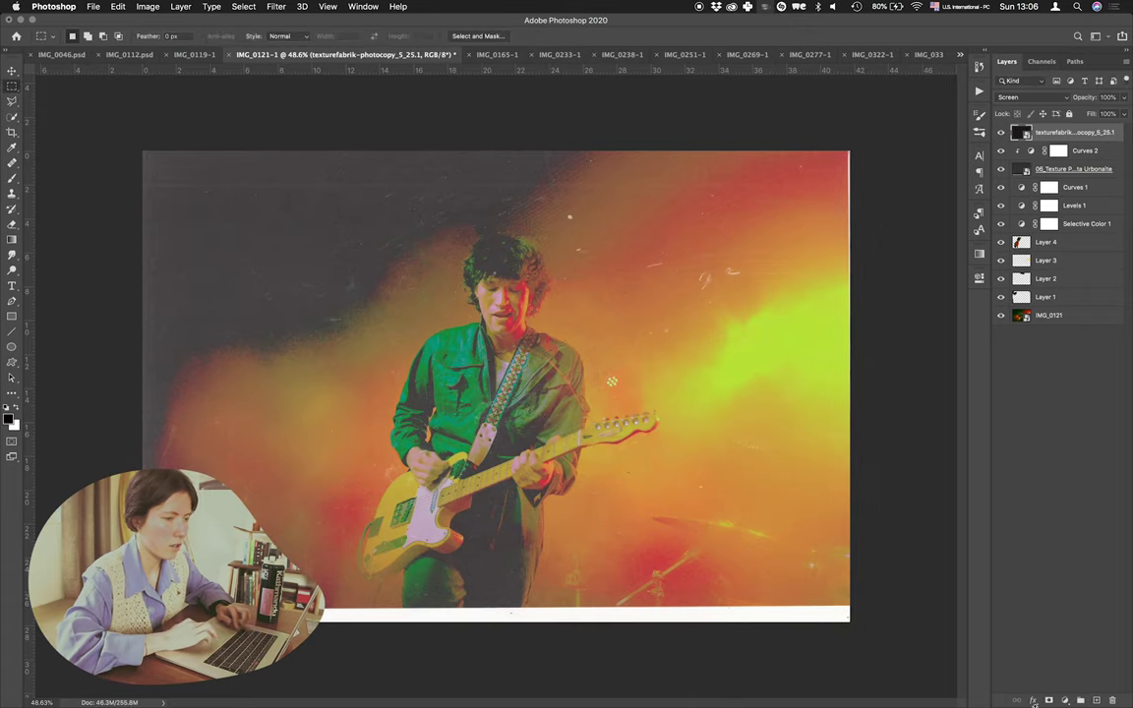
Step: Add a Curves adjustment clipped to the photocopy texture, pulling its shadows down and setting a highlight point at input 153, output 161
left_click(1063, 700)
left_click(1072, 542)
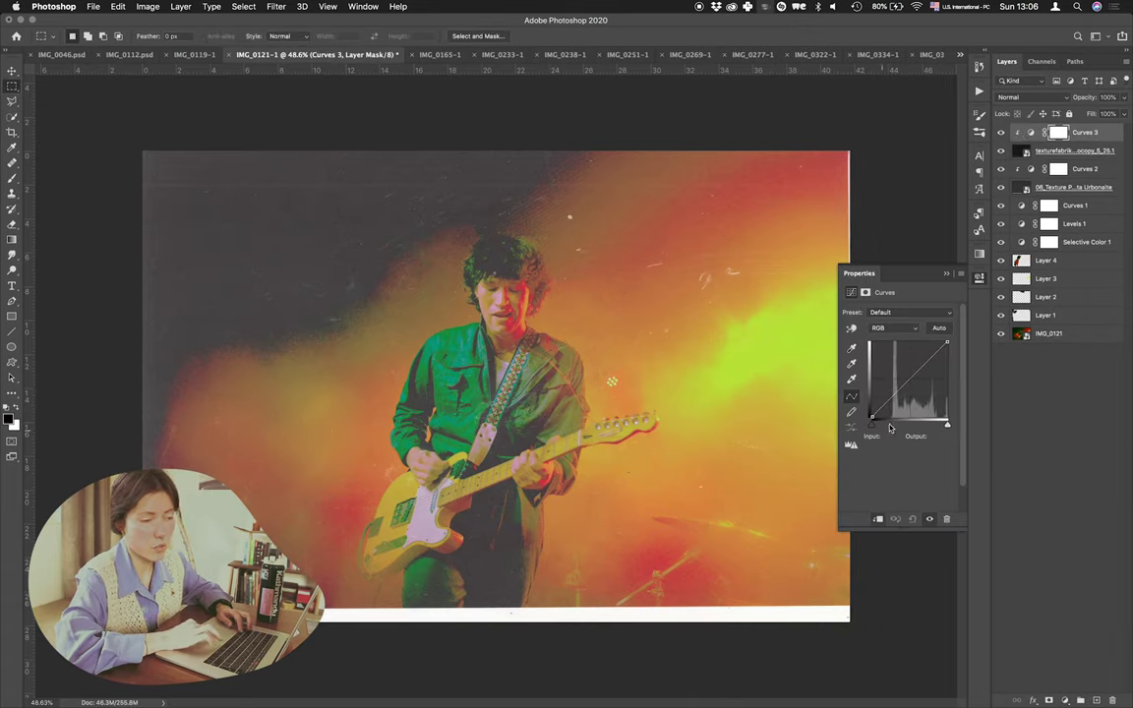
left_click_drag(898, 420, 899, 397)
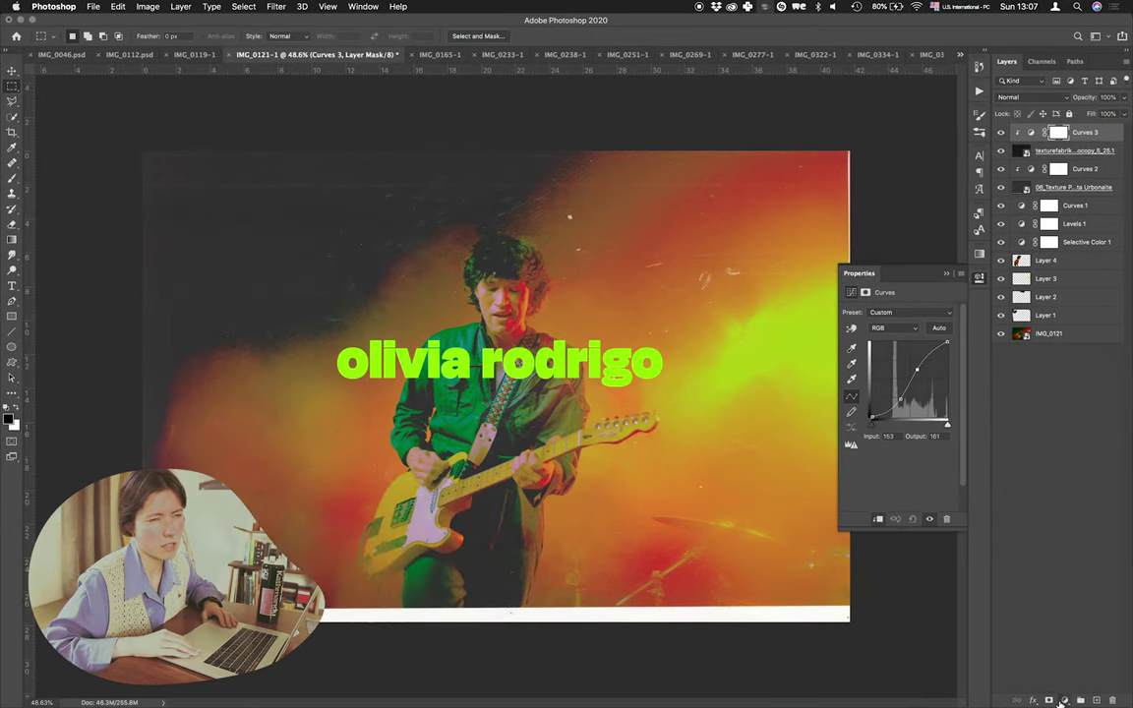
Step: Add a second Selective Color adjustment directly above the Curves 1 layer
left_click(1065, 701)
left_click(1057, 455)
left_click(1073, 205)
left_click(1065, 700)
left_click(1054, 683)
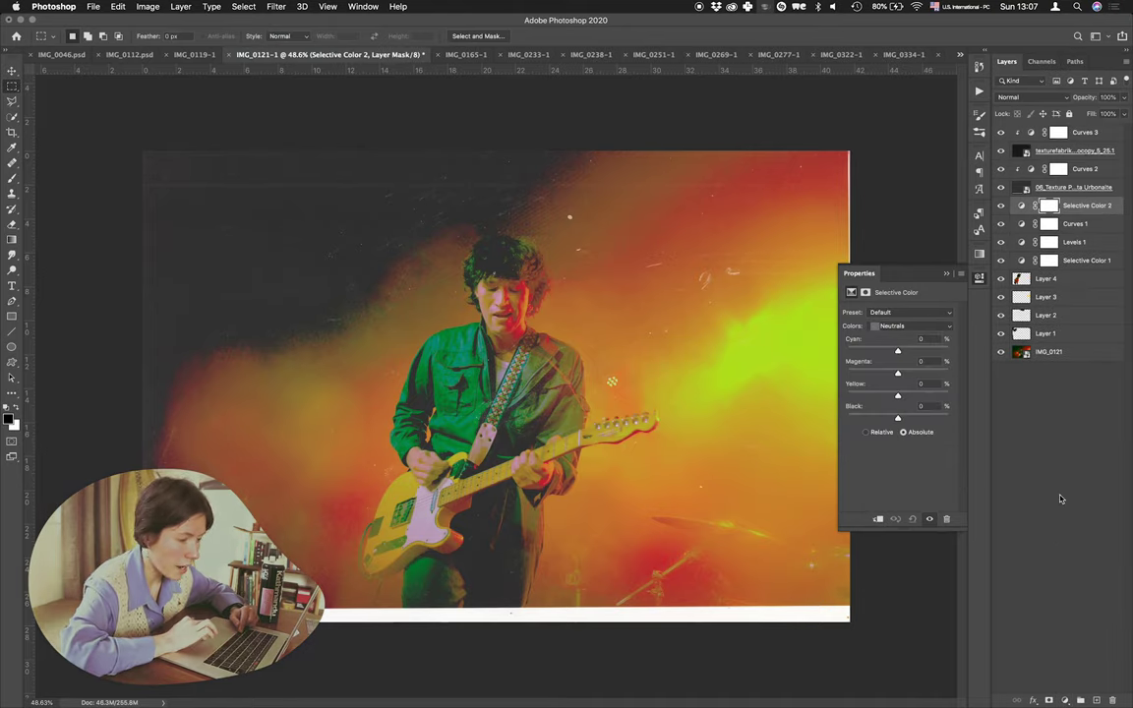
Step: Switch to the browser and look through the Artwork photos on the Petra Collins website for color reference
key("F4")
left_click(1108, 150)
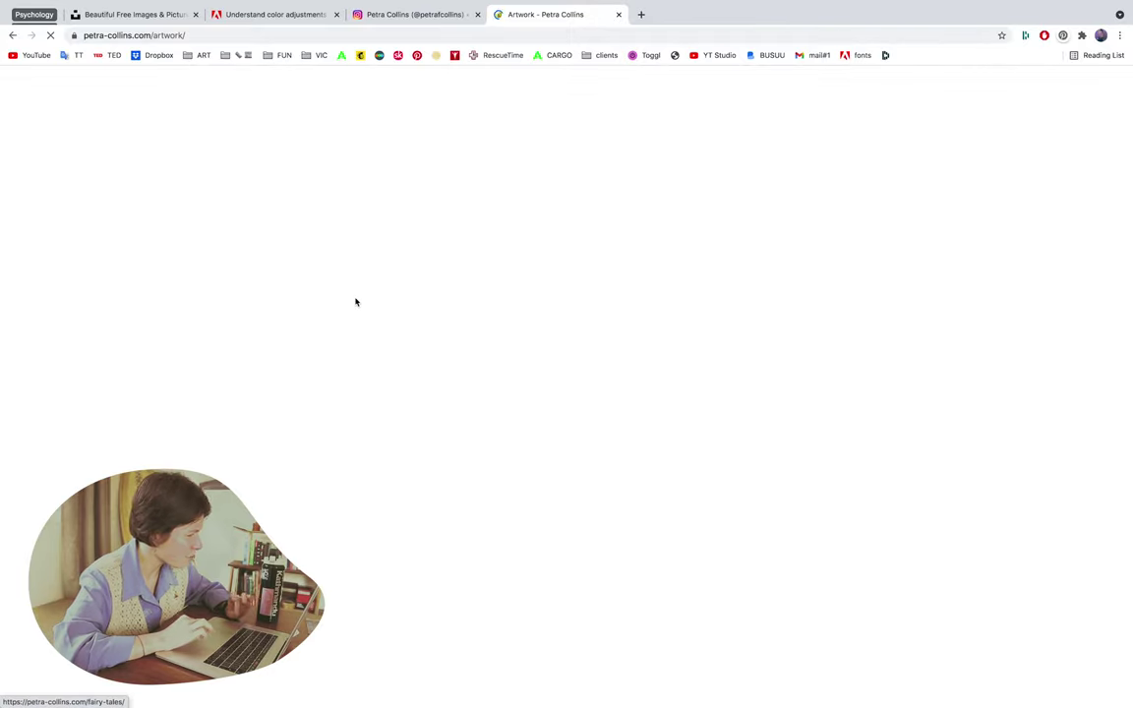
scroll(672, 312, "right", 10)
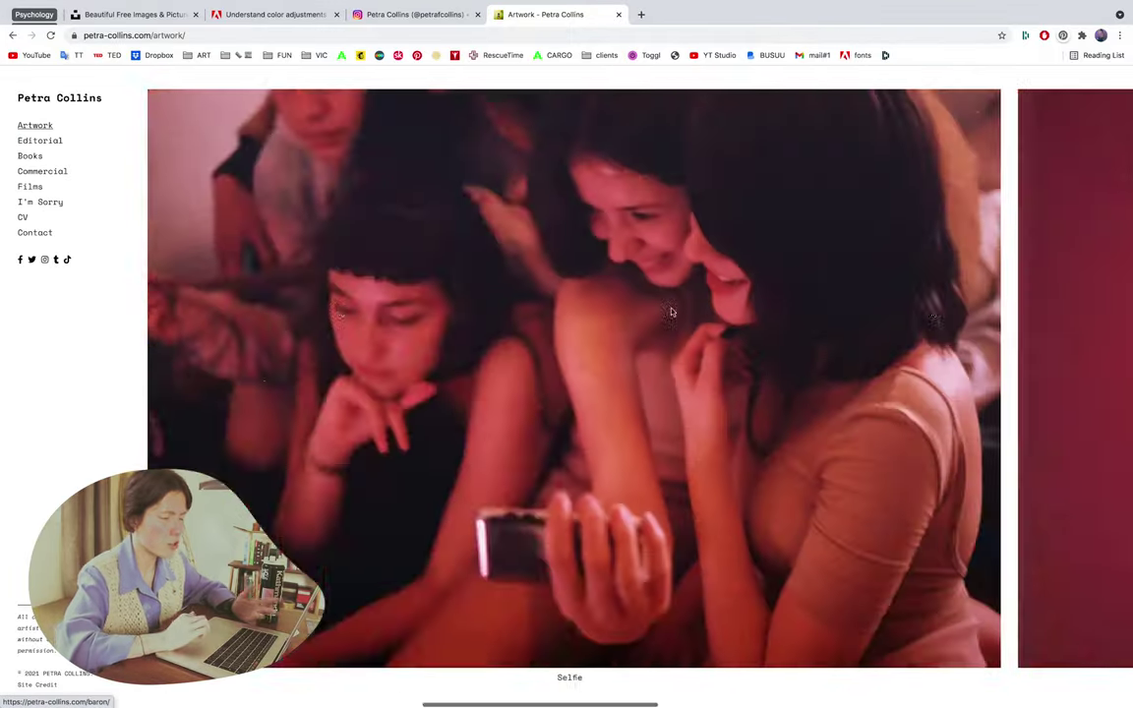
scroll(672, 312, "left", 10)
key("ctrl+Right")
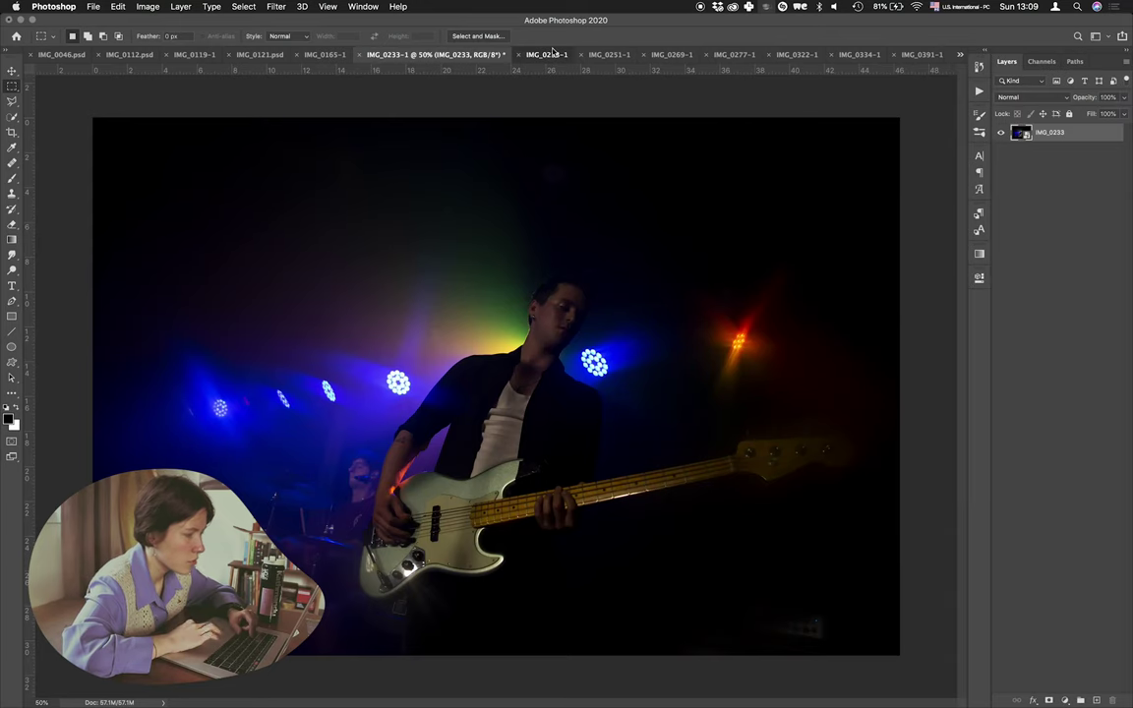
Step: Switch to the IMG_0238 document and apply the 3 TROYE preset to its photo layer in Camera Raw
left_click(553, 54)
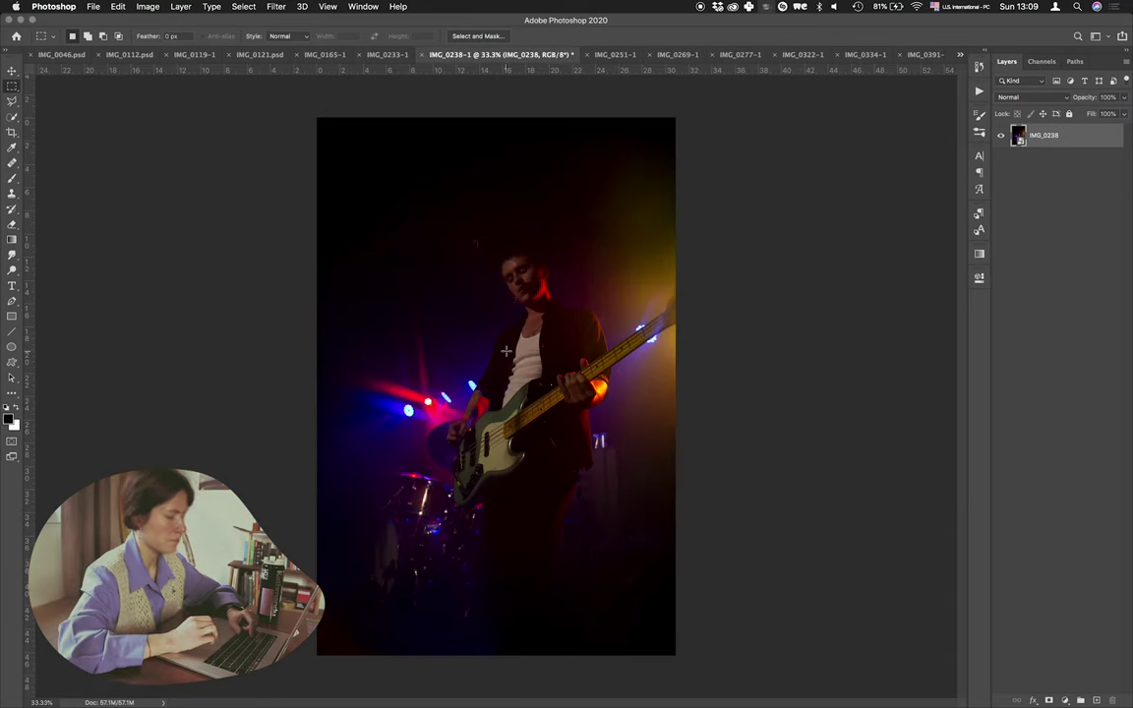
scroll(506, 350, "up", 5)
scroll(505, 350, "down", 5)
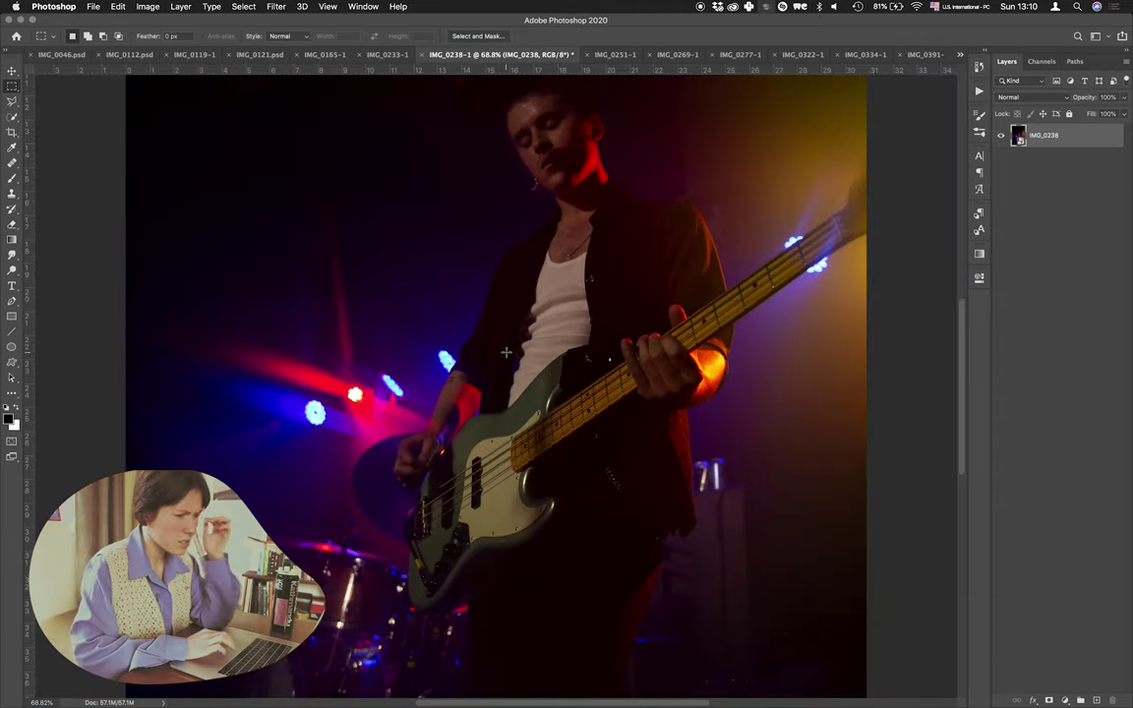
double_click(1019, 137)
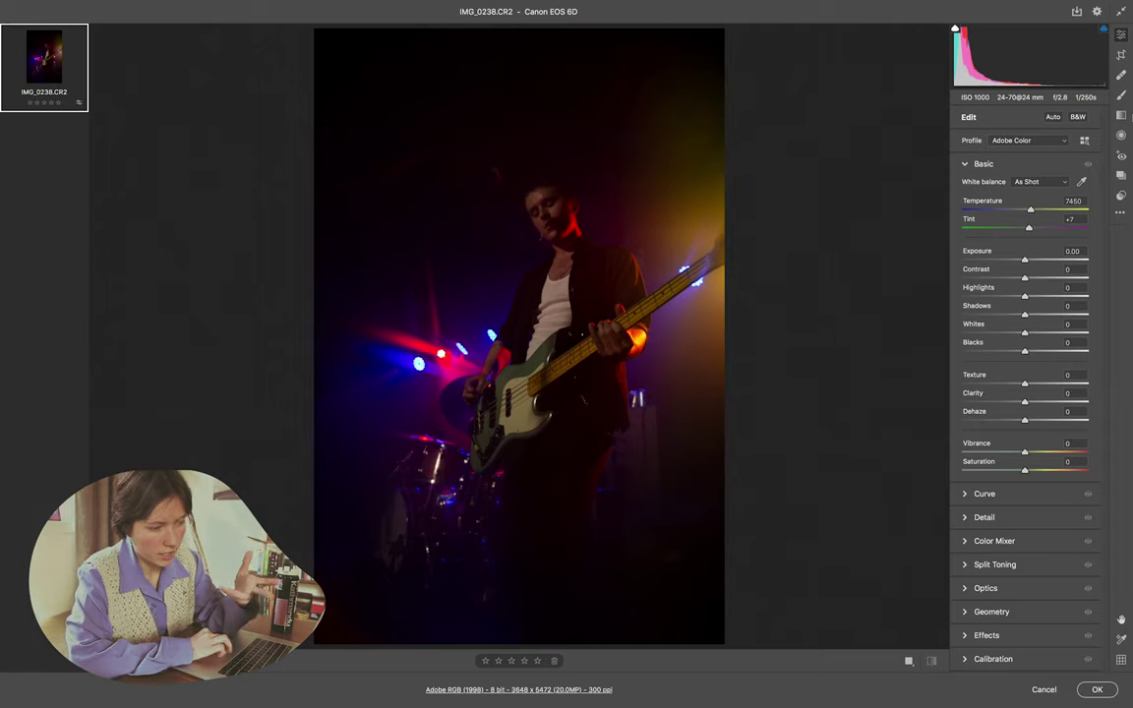
left_click(1122, 196)
left_click(980, 182)
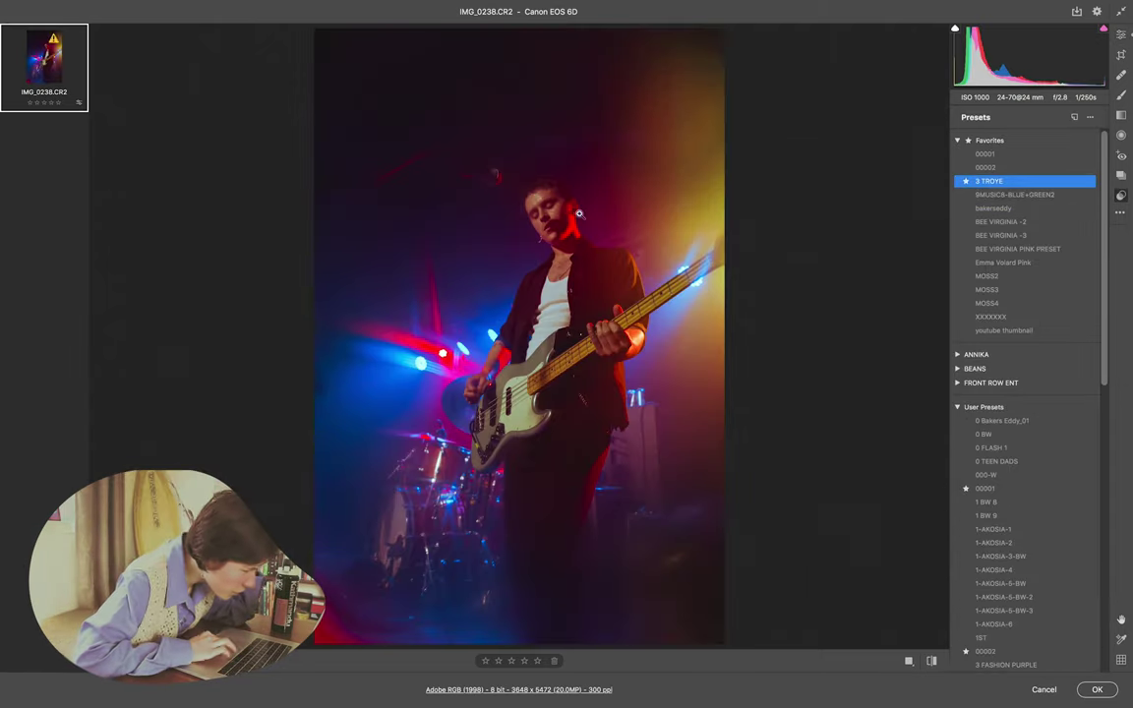
scroll(654, 302, "up", 10)
scroll(660, 304, "down", 5)
scroll(660, 304, "down", 10)
left_click(1092, 690)
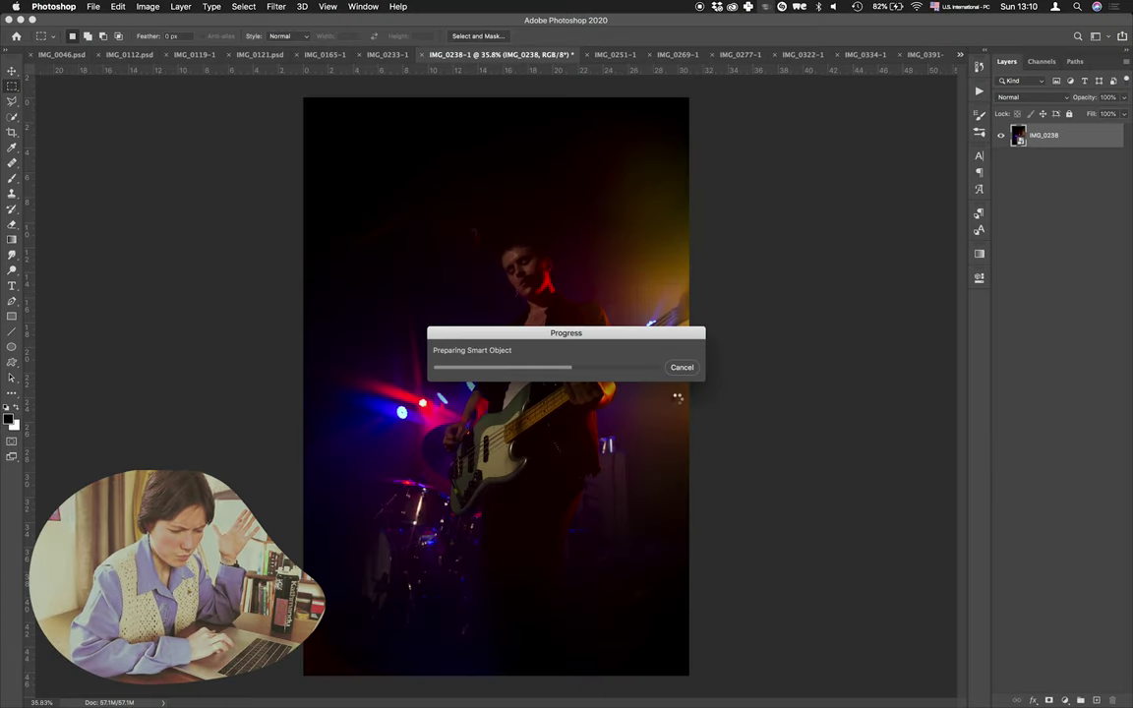
Step: Add a Hue/Saturation adjustment over IMG_0238 and set its Hue to +31
left_click_drag(512, 252, 560, 304)
scroll(560, 304, "up", 10)
scroll(561, 307, "down", 8)
scroll(565, 312, "down", 4)
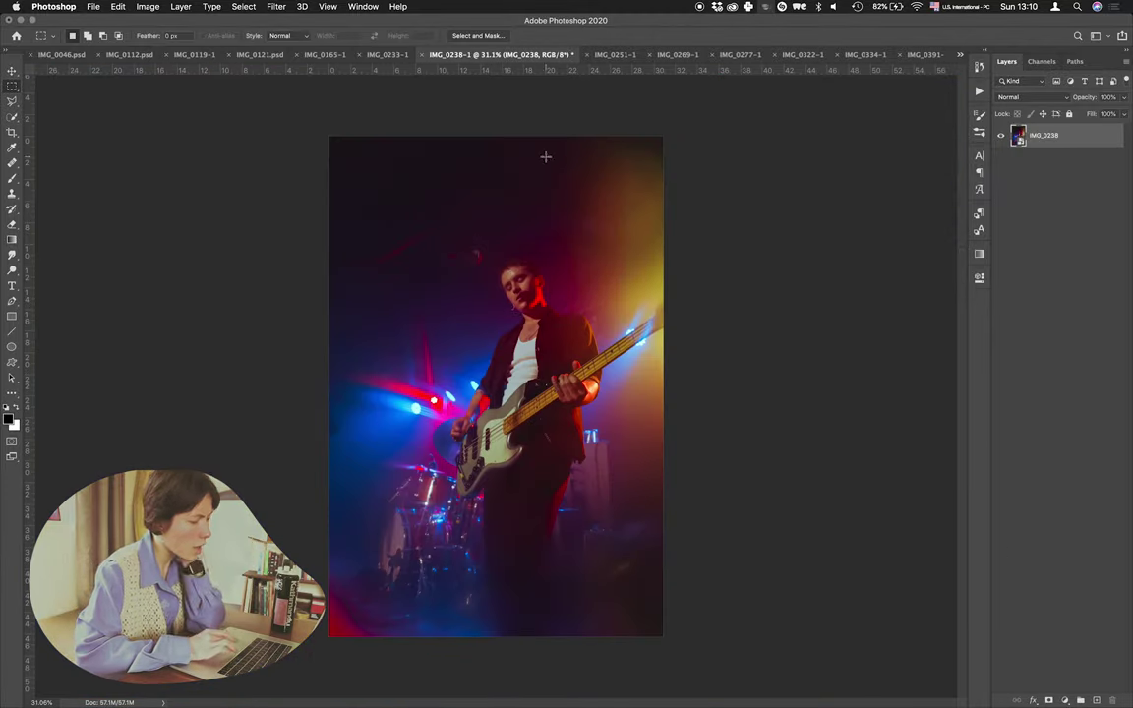
left_click_drag(549, 141, 811, 568)
left_click(1066, 701)
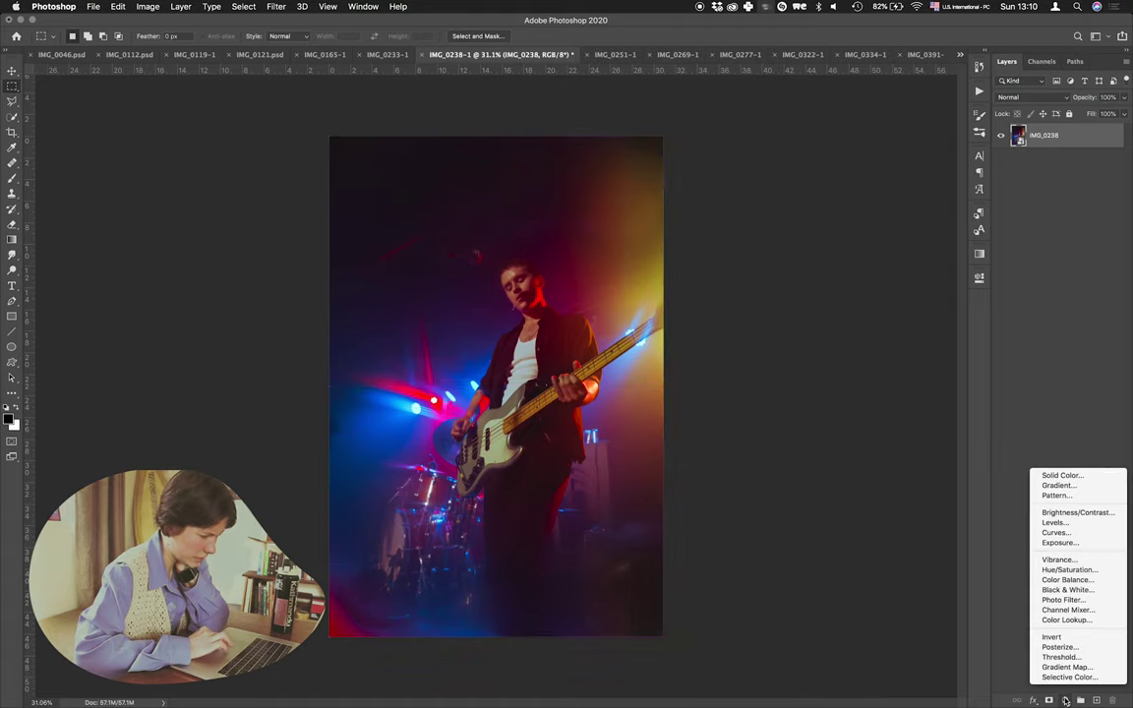
left_click(1075, 570)
mouse_move(898, 356)
left_mouse_down()
mouse_move(848, 357)
mouse_move(916, 358)
left_mouse_up()
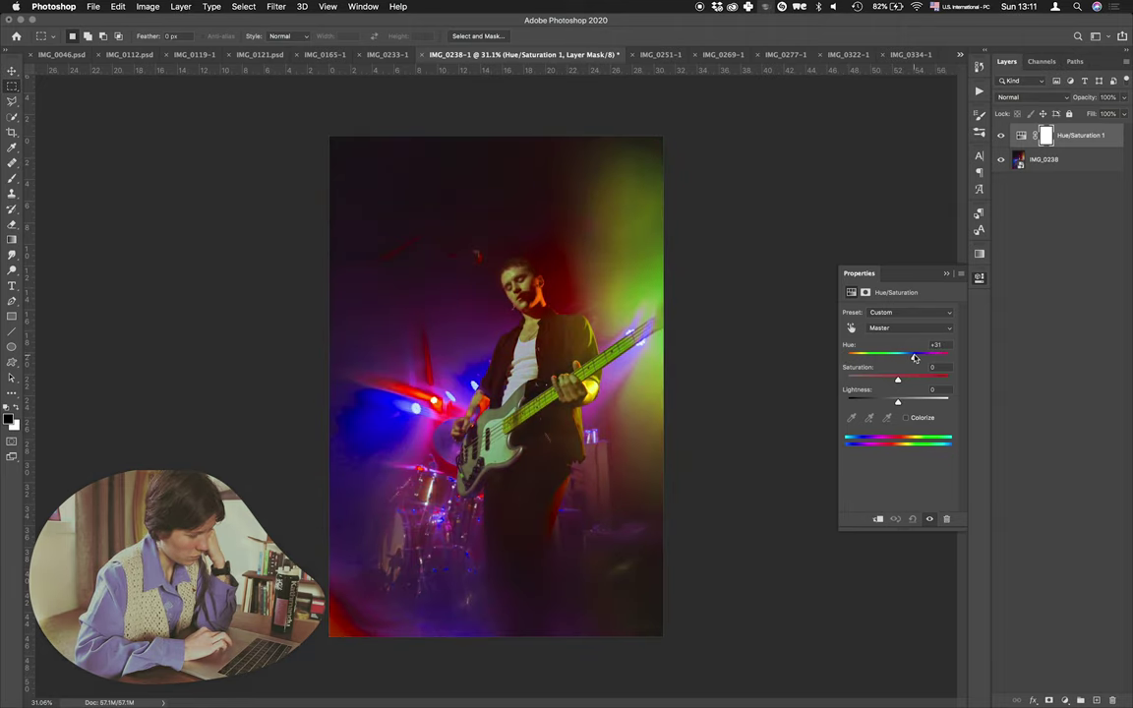
Step: Add a Selective Color adjustment and set its Reds to Cyan +35% and Magenta -99%
left_click(1065, 700)
left_click(1071, 678)
left_click(907, 326)
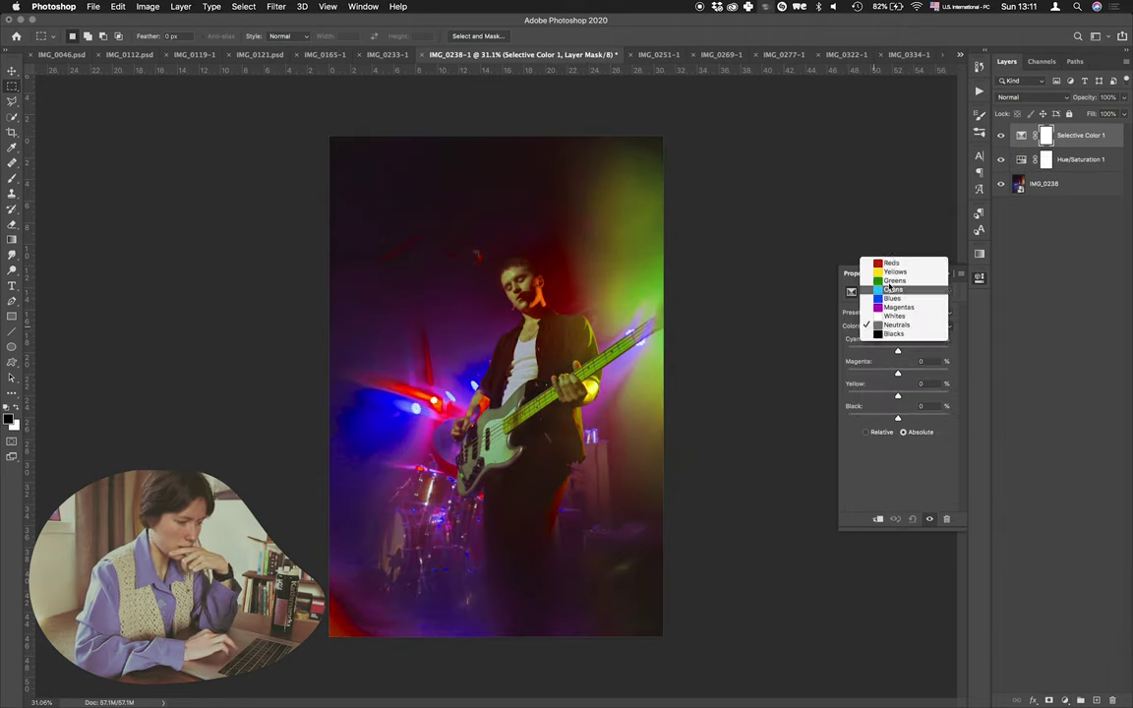
left_click(894, 263)
left_click_drag(888, 362, 925, 351)
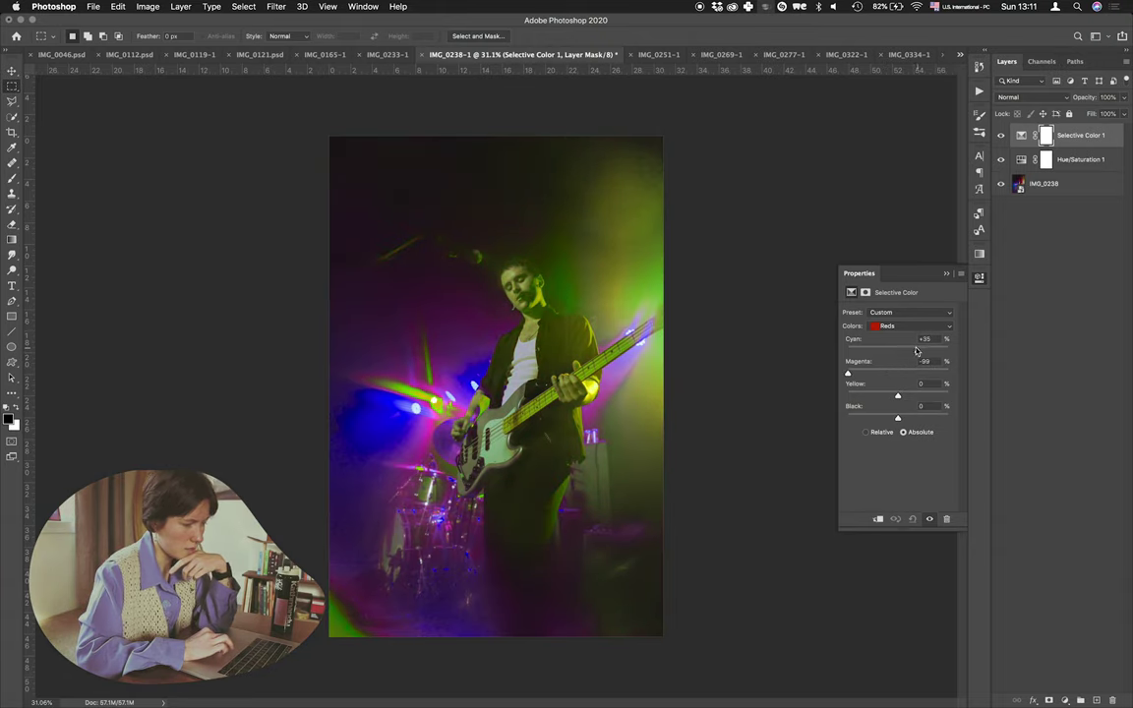
Step: Set the Selective Color Yellows to Cyan +35% and Magenta +64%, and raise their Yellow slightly above zero
left_click(910, 326)
left_click(895, 335)
left_click_drag(889, 373, 943, 365)
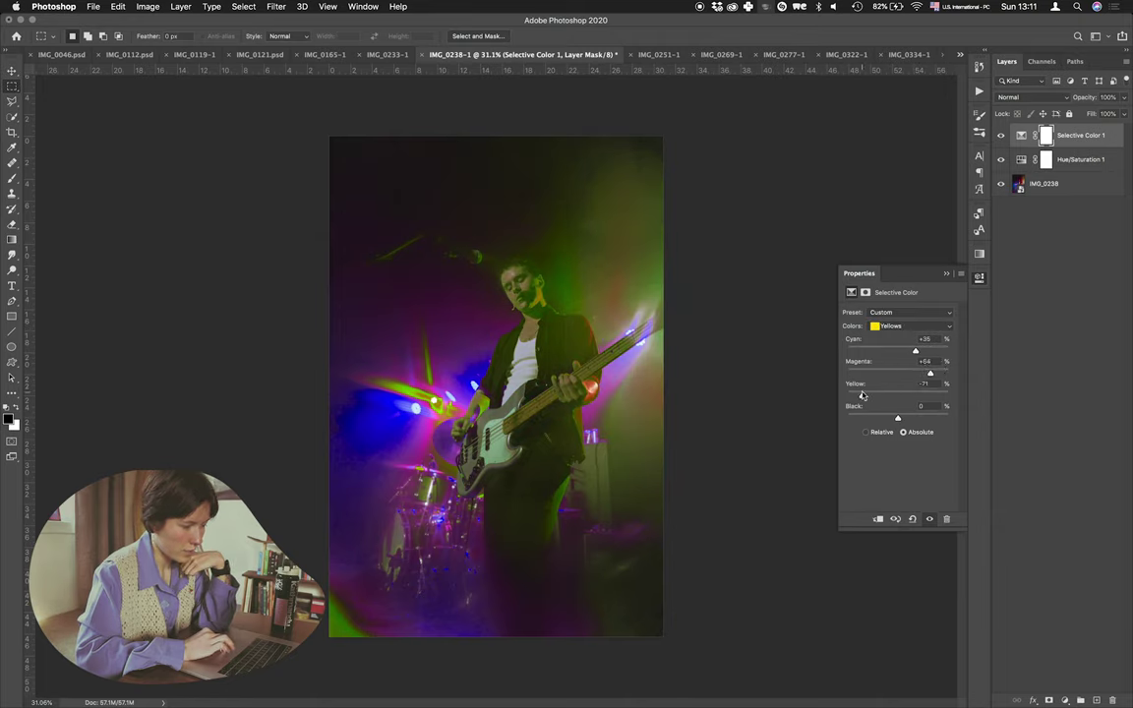
Step: Set the Selective Color Greens to Cyan -45%, Magenta -34% and Yellow -65%
left_click(898, 328)
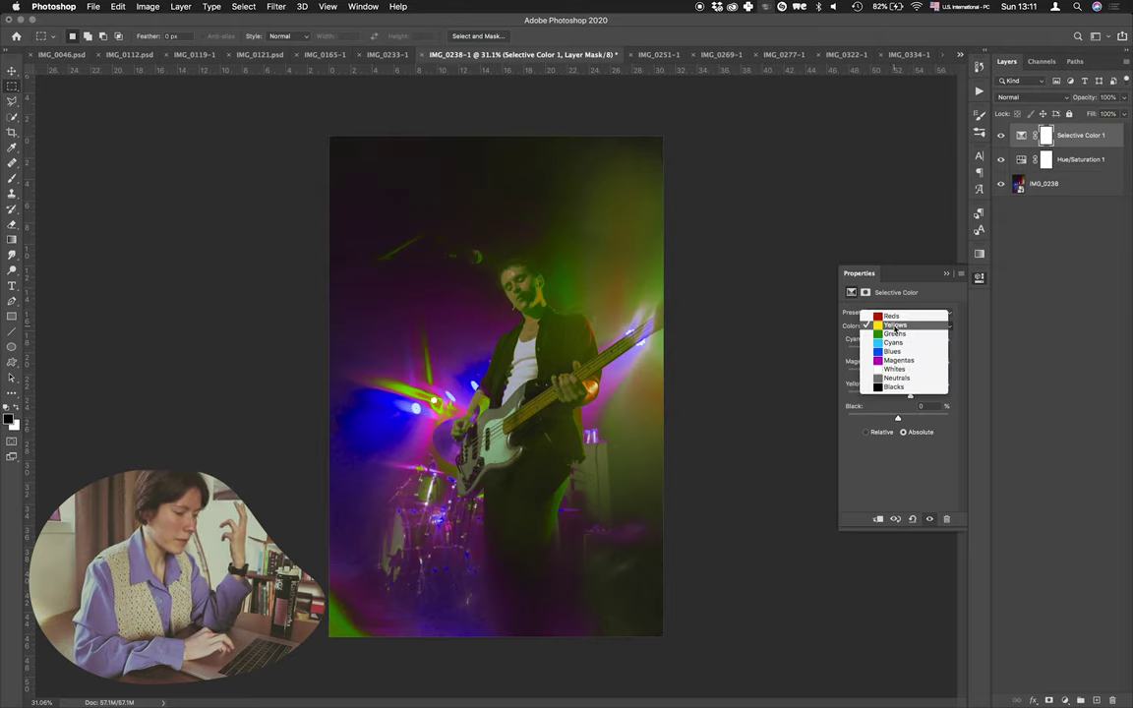
left_click(895, 335)
left_click_drag(897, 350, 935, 351)
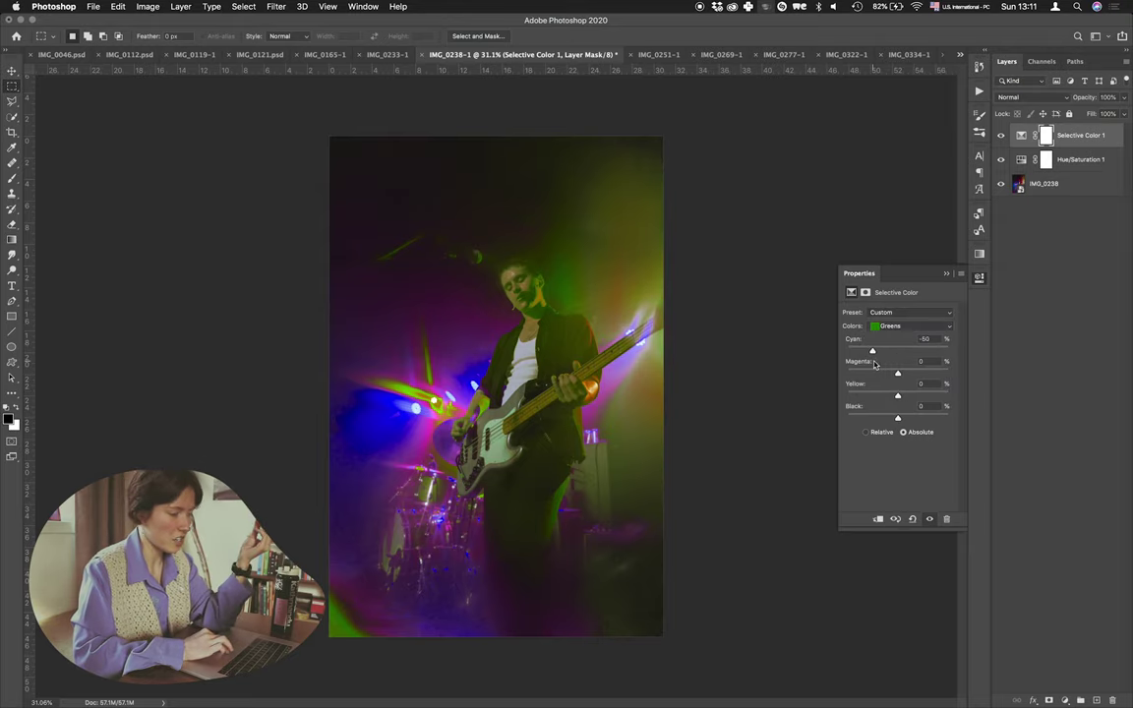
left_click_drag(859, 375, 881, 374)
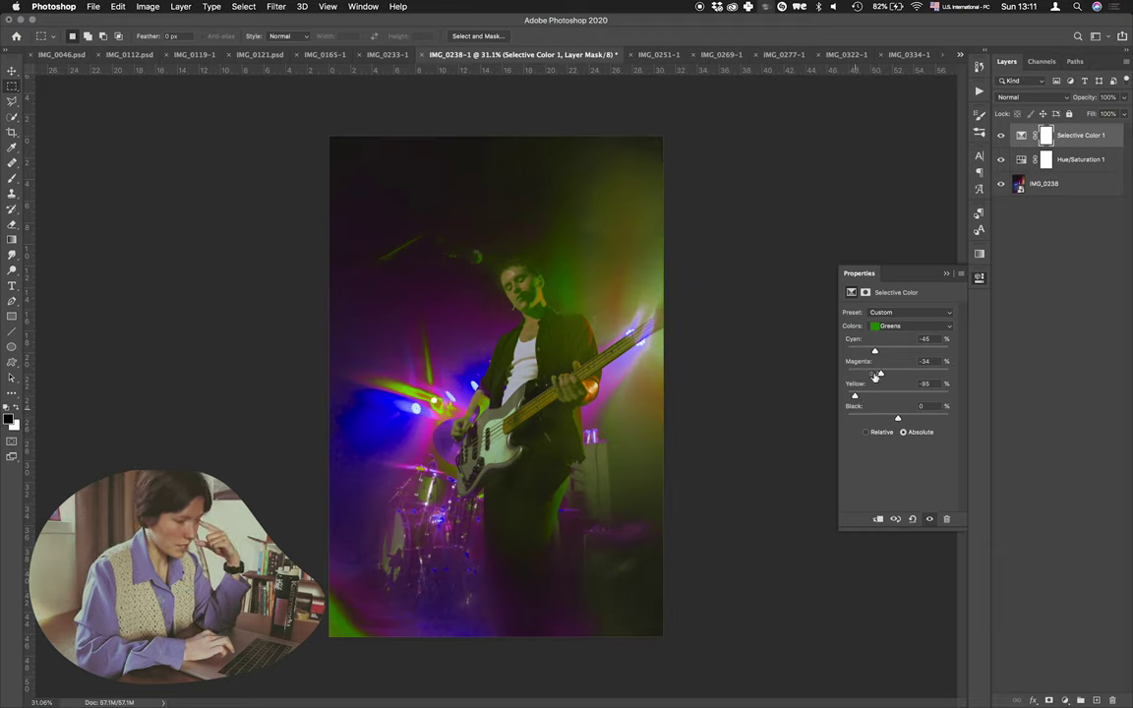
Step: Shift the blue tones toward cyan in Selective Color, and set the Neutrals to Cyan -1%, Magenta +9% and Yellow -12%
left_click(887, 327)
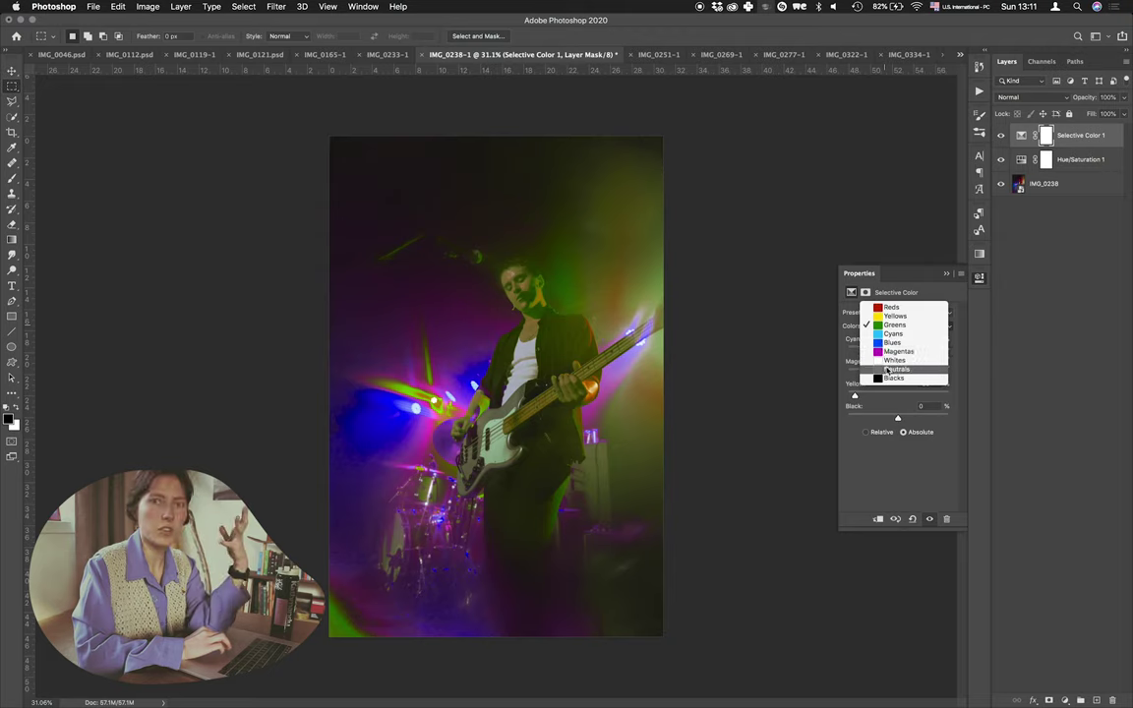
left_click(894, 342)
left_click_drag(878, 350, 880, 395)
left_click(910, 326)
left_click(908, 335)
mouse_move(898, 351)
left_mouse_down()
mouse_move(940, 351)
mouse_move(924, 376)
mouse_move(901, 374)
left_mouse_up()
left_click_drag(897, 395, 904, 368)
left_click(910, 326)
left_click(890, 352)
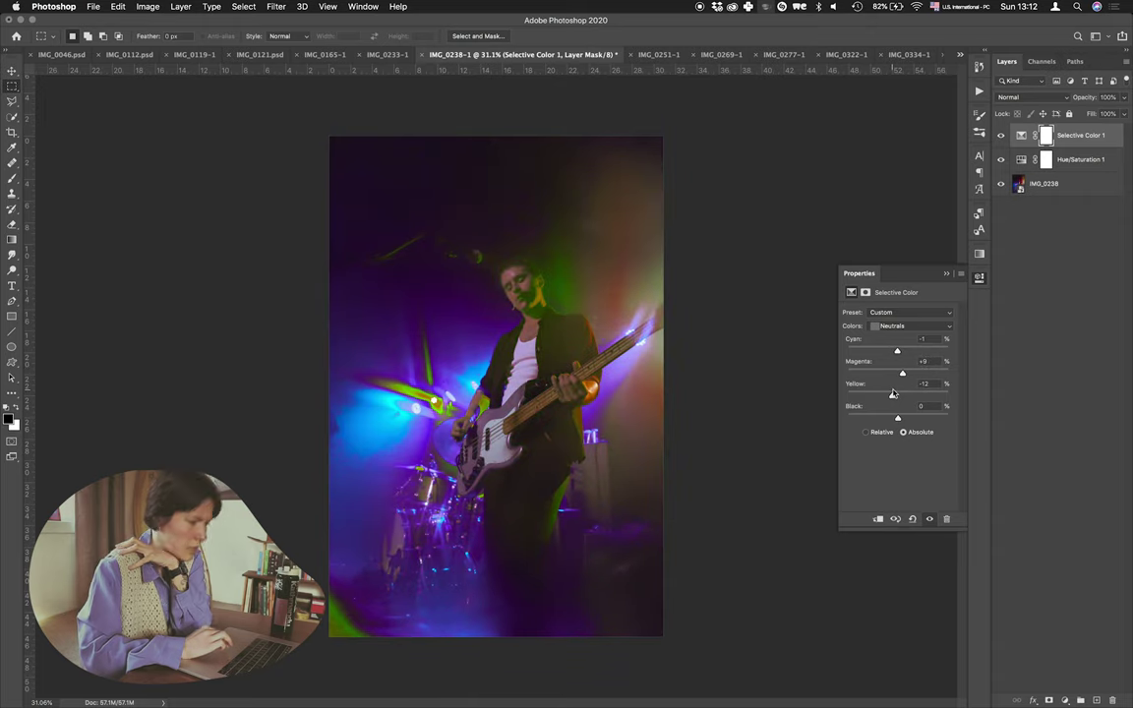
Step: Place the 11 scan from the Texture Pack 01 folder over the whole IMG_0238 photo
key("ctrl+Right")
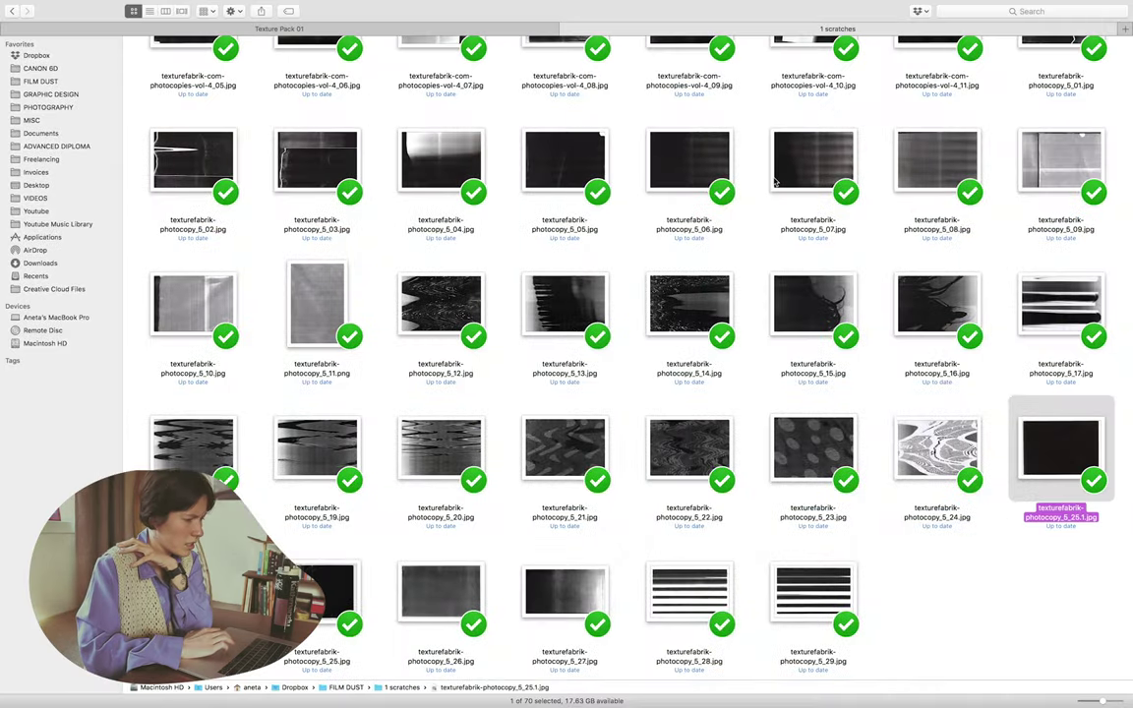
left_click(462, 29)
scroll(686, 588, "down", 20)
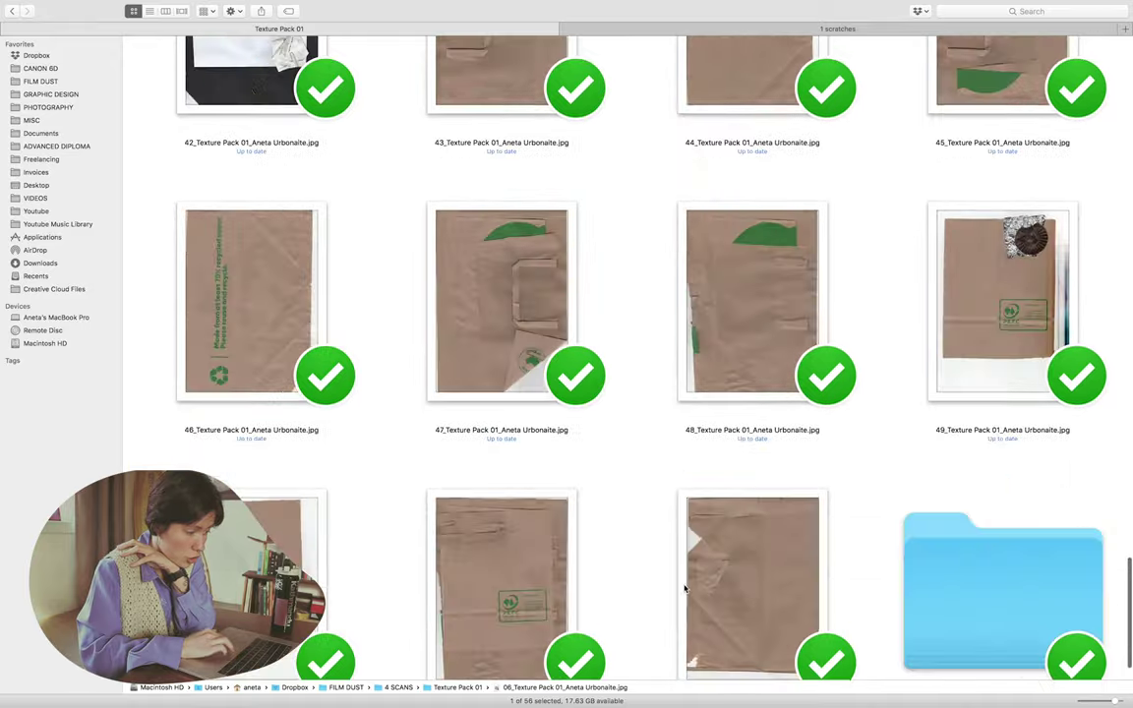
scroll(685, 588, "up", 20)
key("super+Tab")
left_click_drag(752, 210, 290, 104)
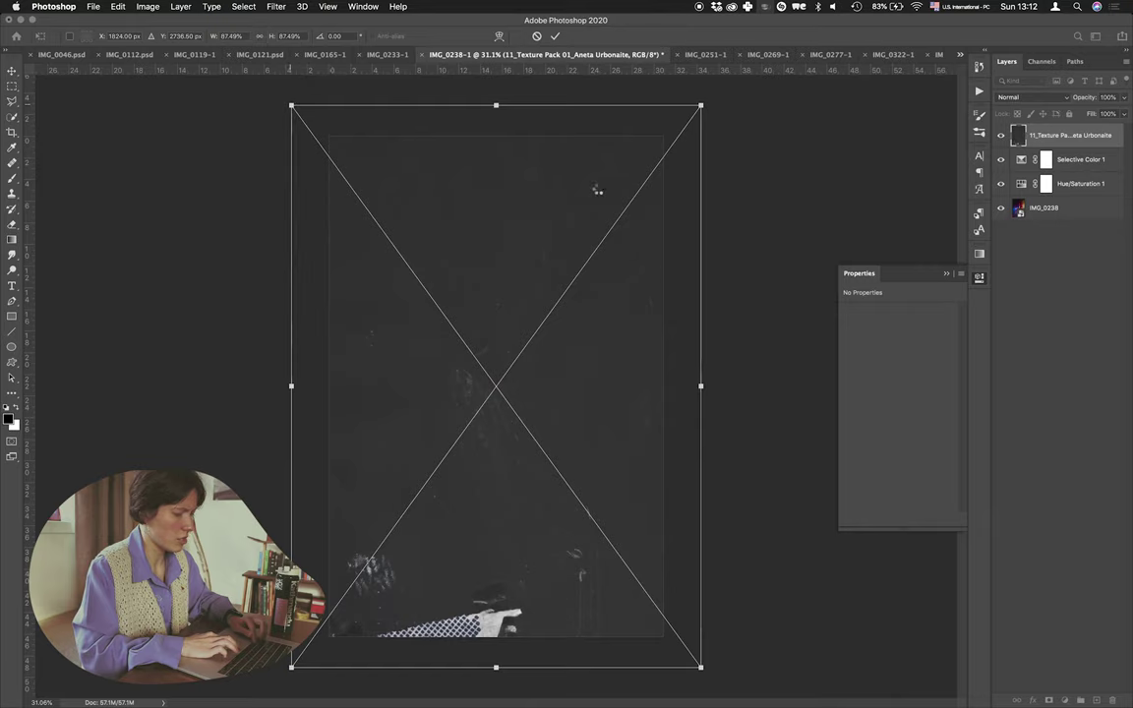
key("Return")
Step: Scale the 11 scan to about 35 by 50 cm and align its upper-left corner with the canvas corner
key("super+t")
left_click_drag(494, 253, 526, 284)
scroll(526, 284, "down", 3)
mouse_move(658, 594)
left_mouse_down()
mouse_move(630, 569)
mouse_move(640, 579)
left_mouse_up()
key("Return")
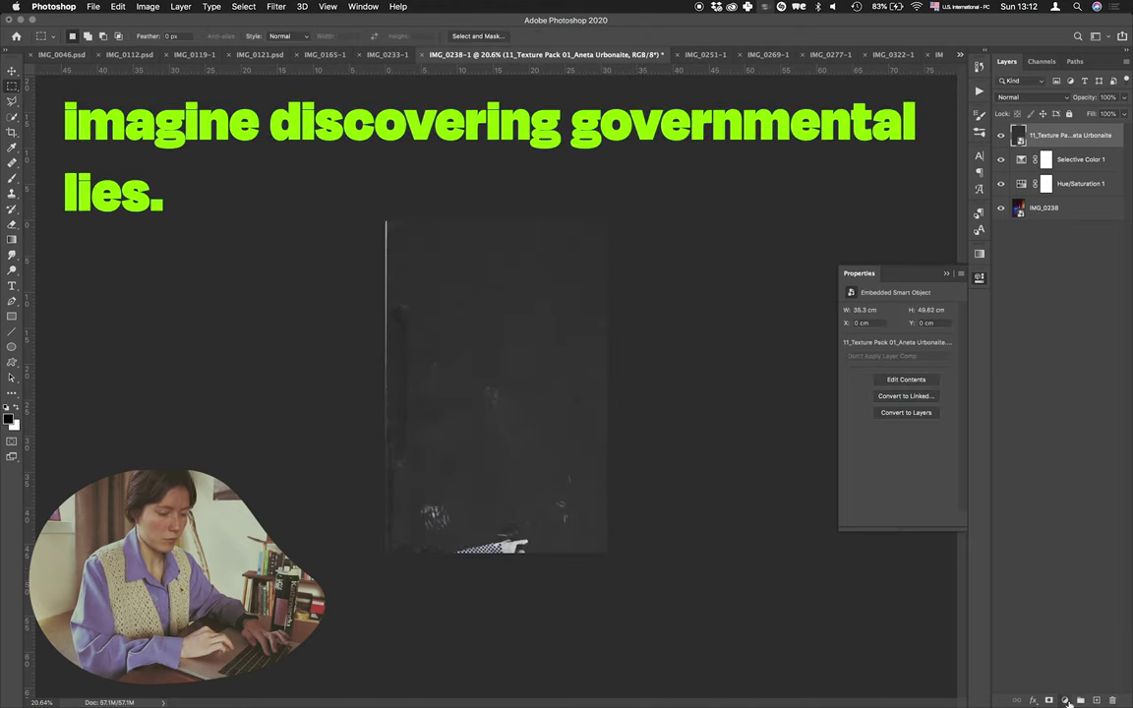
Step: Add a Curves adjustment above the 11 scan and set the scan's blend mode to Screen
left_click(1065, 701)
left_click(1055, 532)
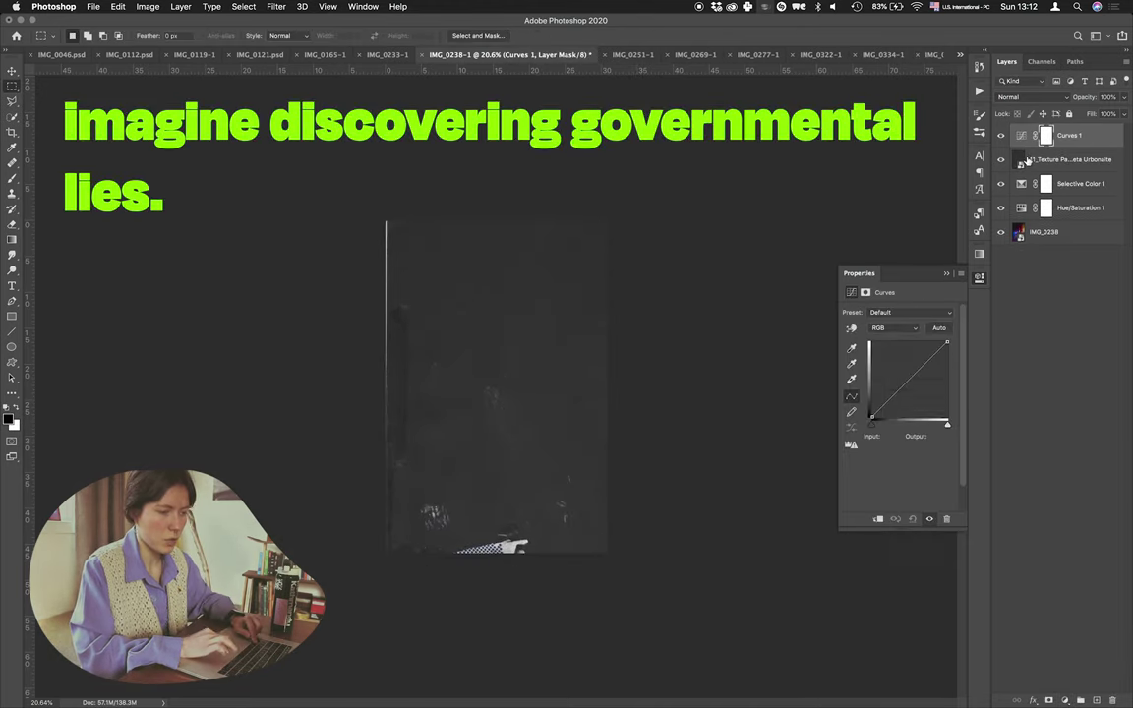
left_click(1072, 158)
left_click(1023, 96)
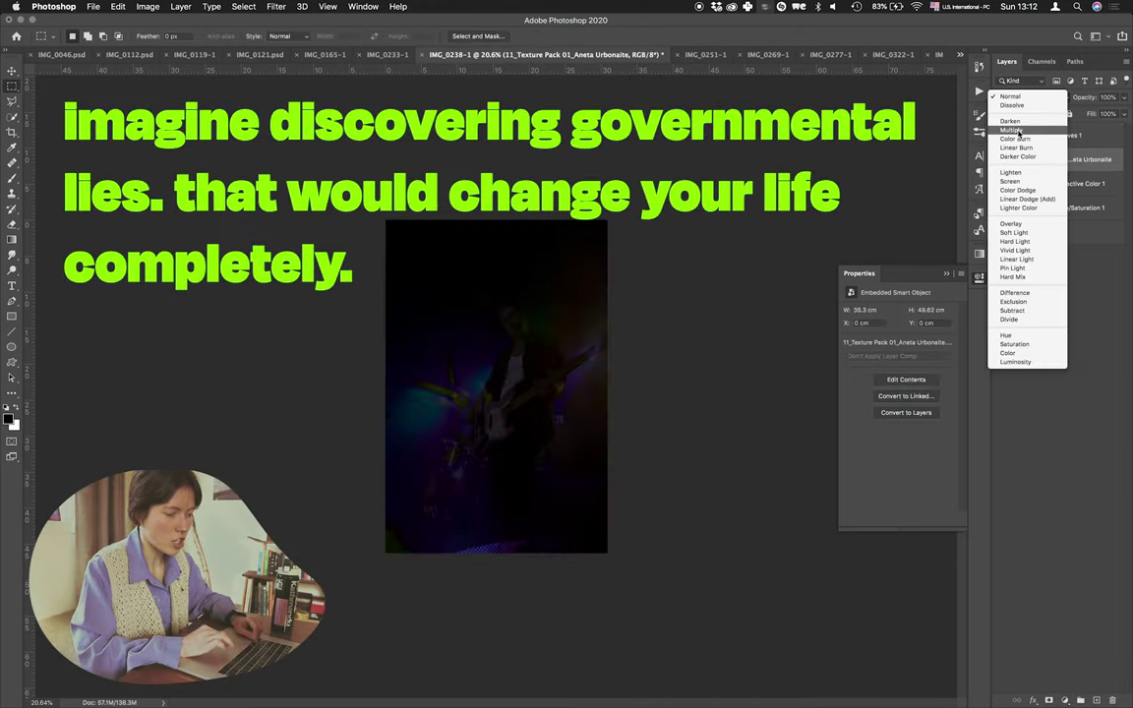
left_click(1023, 184)
scroll(713, 295, "up", 3)
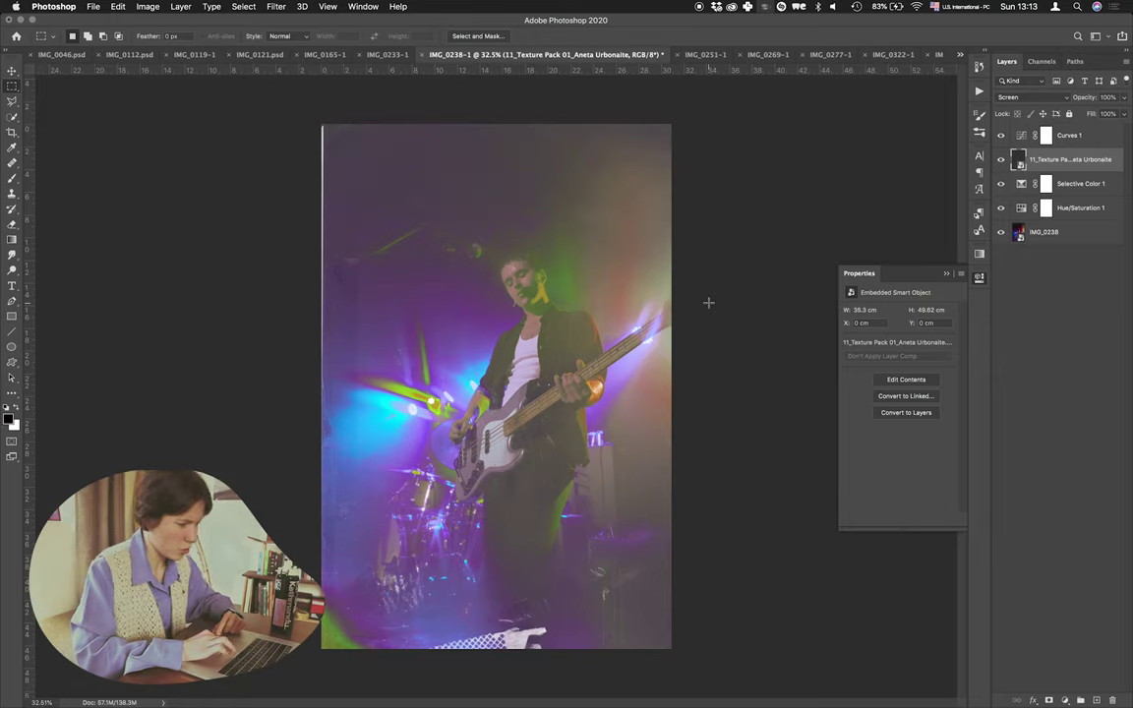
Step: Clip the Curves adjustment to the 11 scan and steepen its curve to deepen the scan's blacks and lift its highlights
left_click(1042, 146, "alt")
left_click(1033, 136)
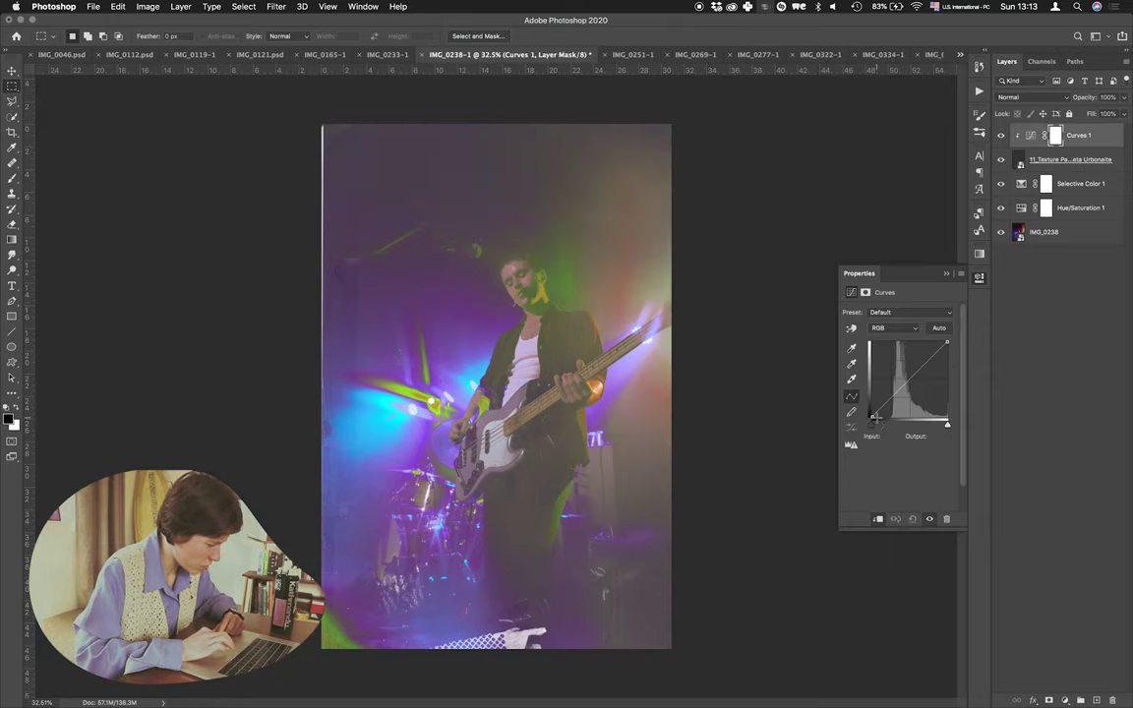
left_click_drag(870, 419, 913, 366)
Step: Scale the 11 scan to about 38 by 52 cm and center it horizontally over the photo with upper edges aligned
left_click(1028, 163)
key("super+t")
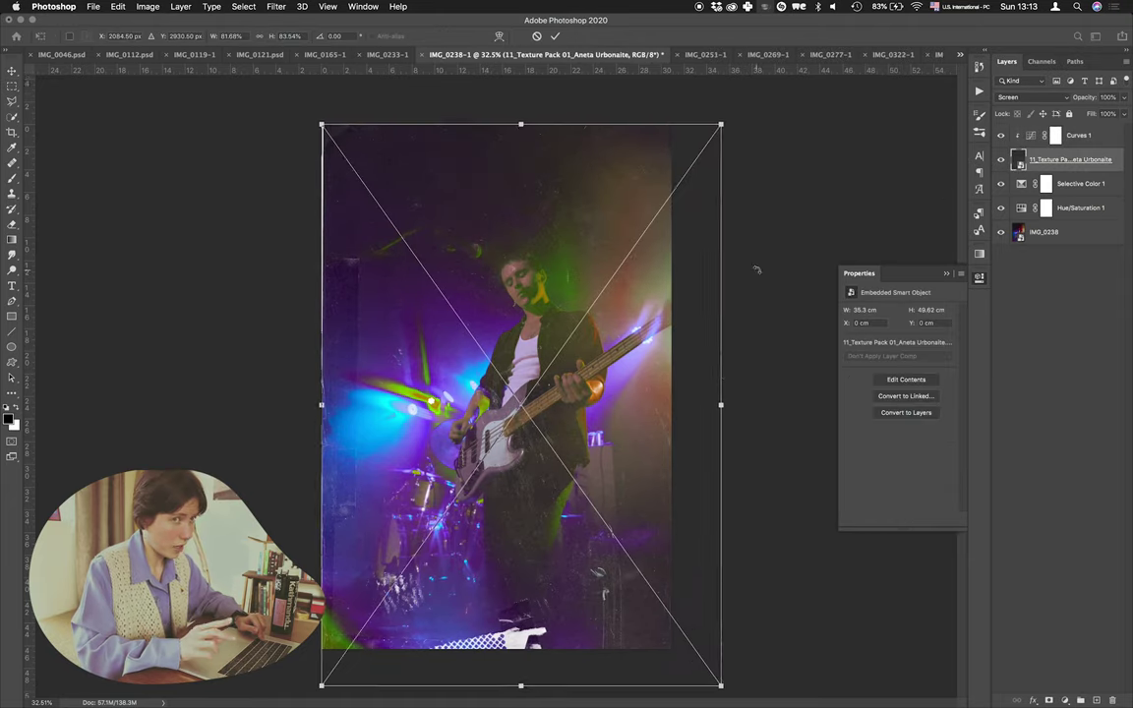
scroll(757, 270, "down", 1)
left_click_drag(711, 672, 741, 697)
left_click_drag(590, 521, 569, 521)
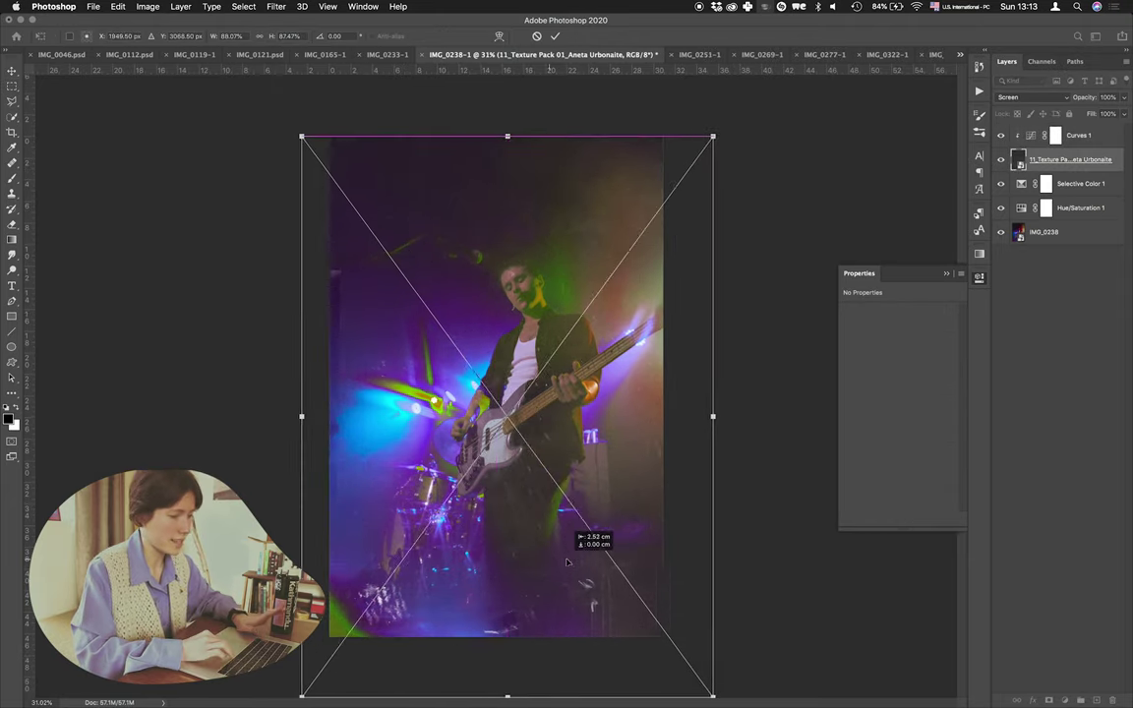
key("Return")
scroll(513, 504, "up", 1)
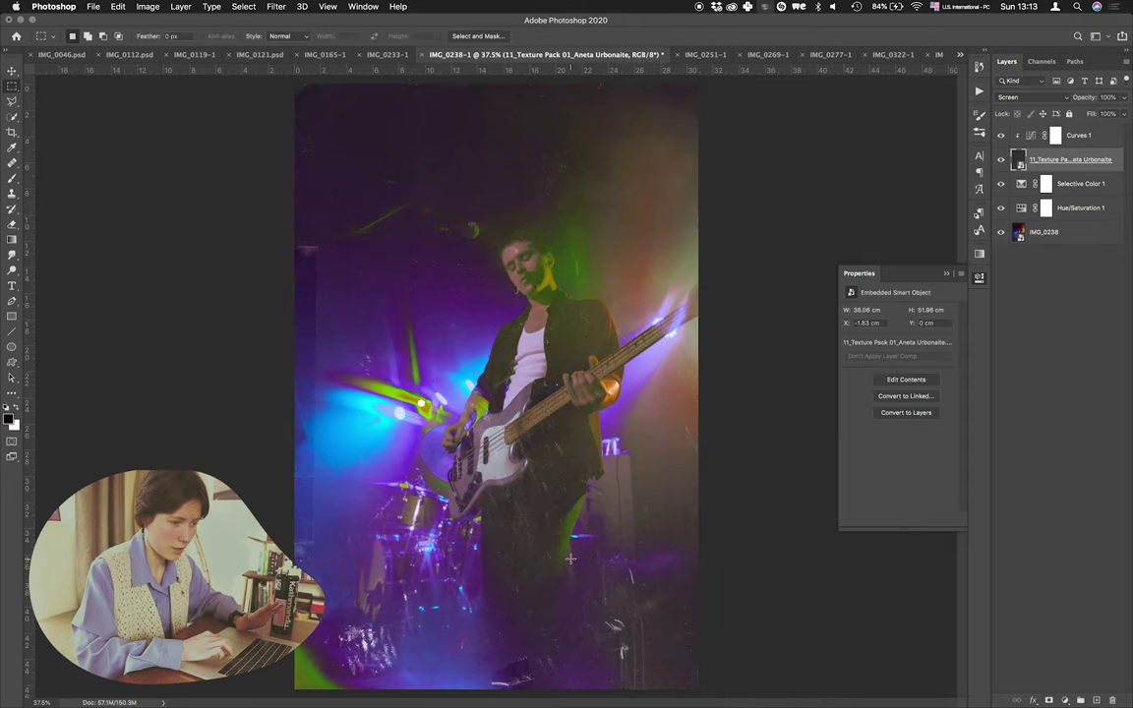
Step: Add a Curves adjustment directly above Selective Color 1 and reshape its RGB curve
left_click(1089, 135)
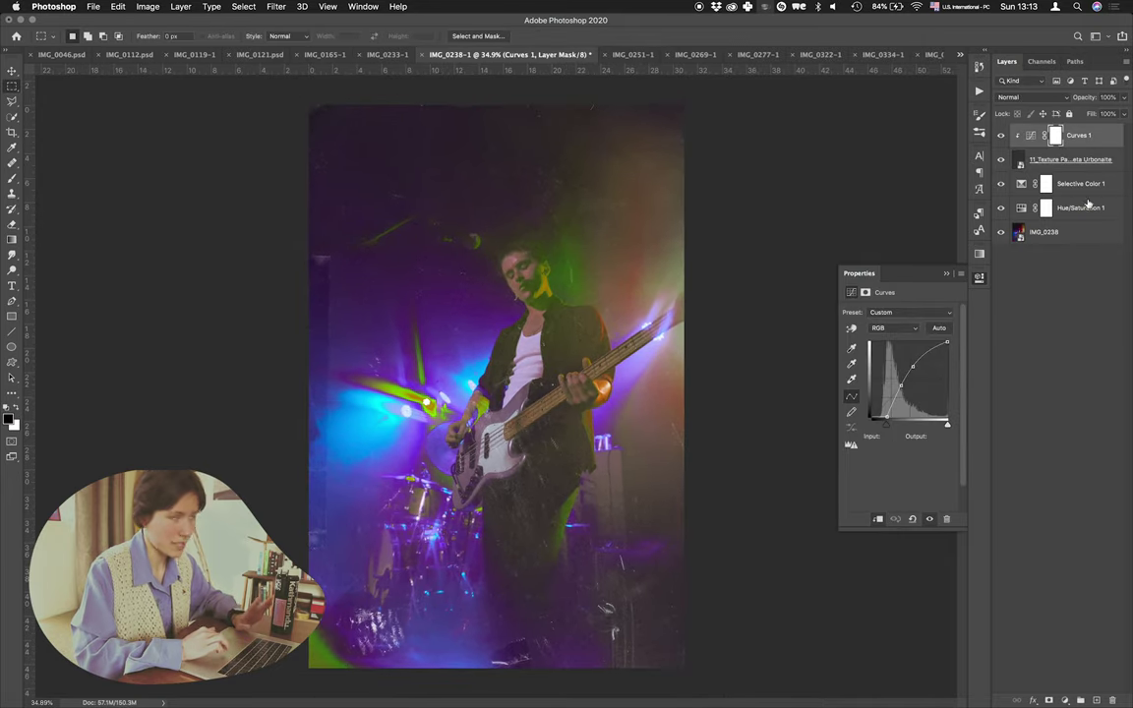
left_click(1083, 184)
left_click(1066, 701)
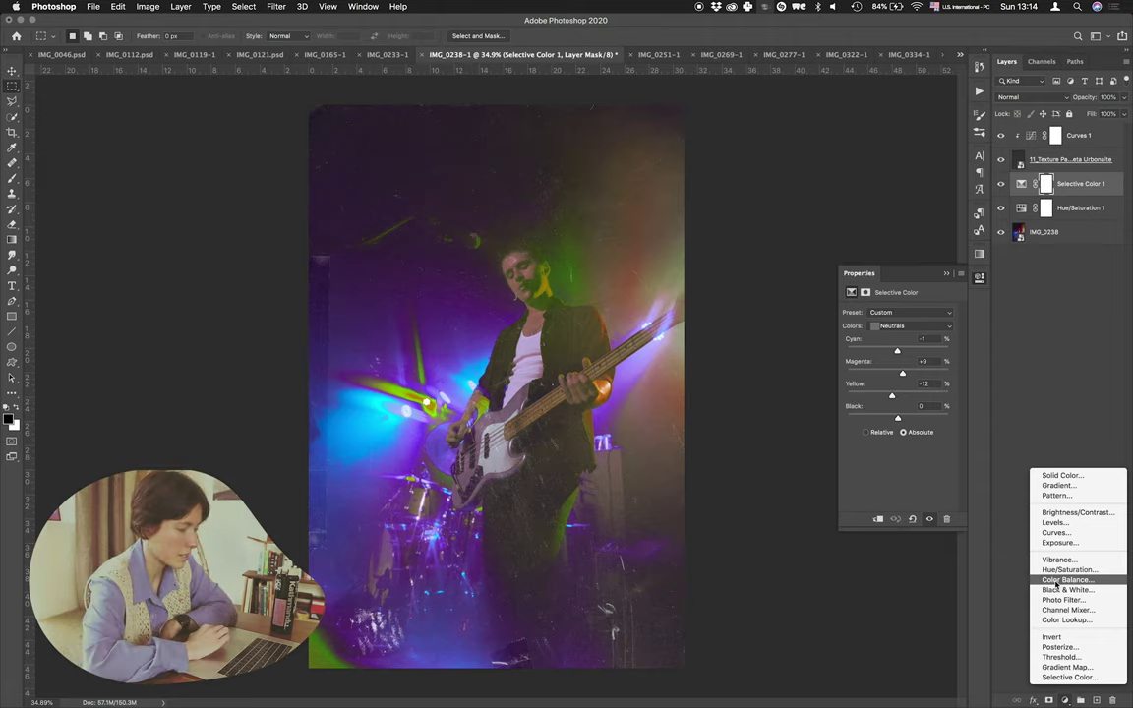
left_click(1062, 357)
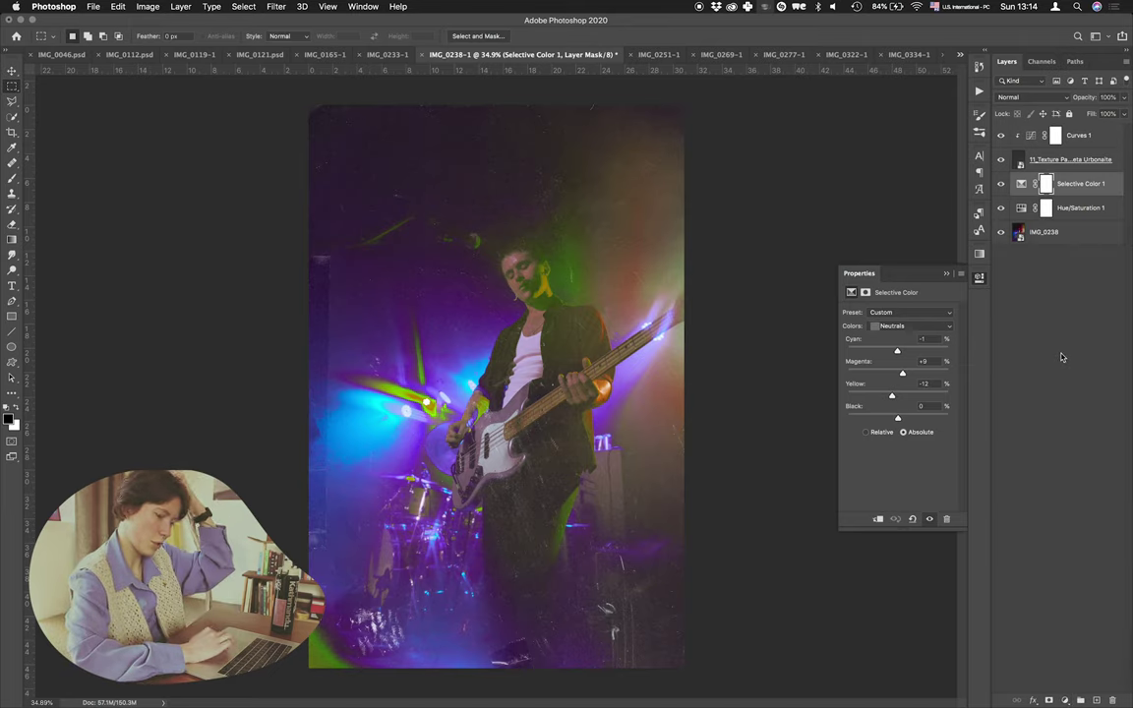
left_click(1065, 700)
left_click(1048, 529)
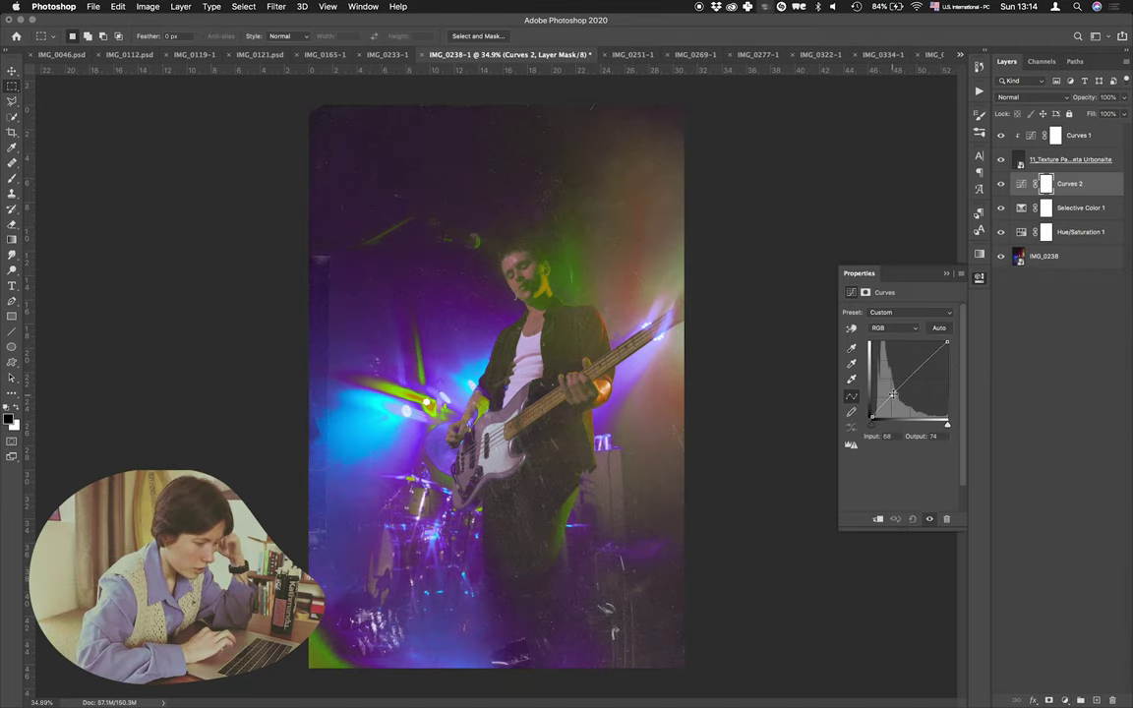
left_click_drag(912, 378, 892, 396)
Step: Go through the individual color channels of the Curves 2 adjustment to tune them separately
left_click(890, 328)
left_click(889, 340)
left_click(893, 329)
left_click(892, 341)
left_click(893, 328)
left_click(892, 341)
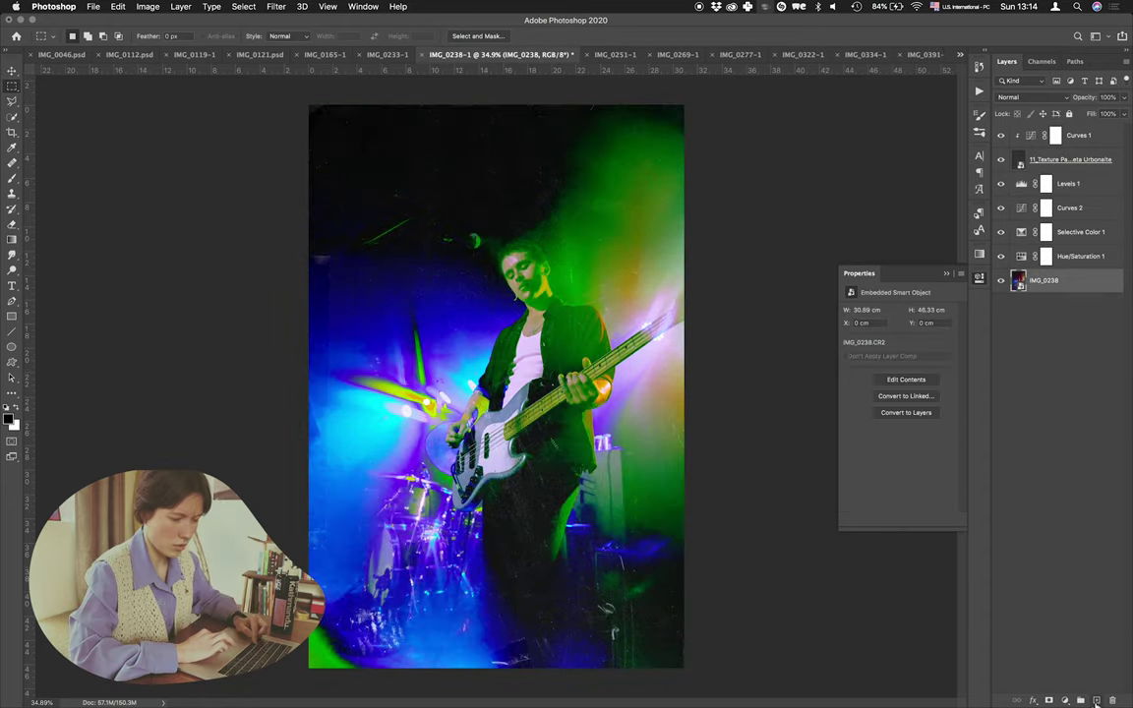
Step: Remove the green light streak in the dark upper background with the Healing Brush on a new layer above IMG_0238
key("j")
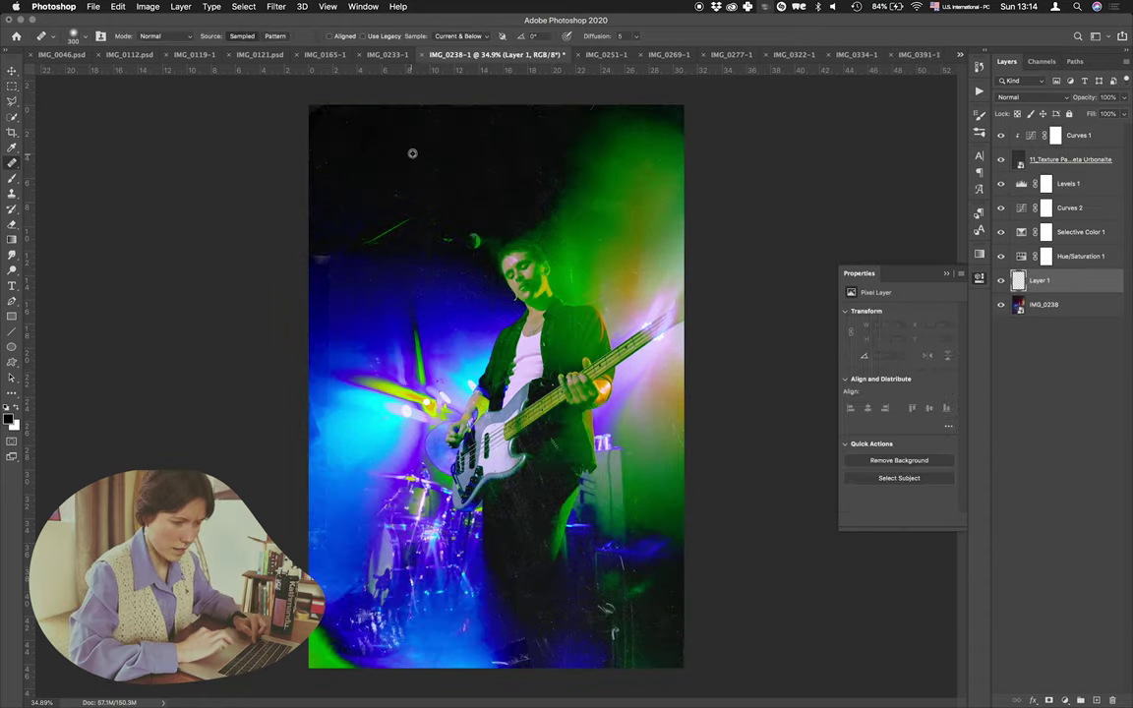
left_click_drag(364, 241, 431, 230)
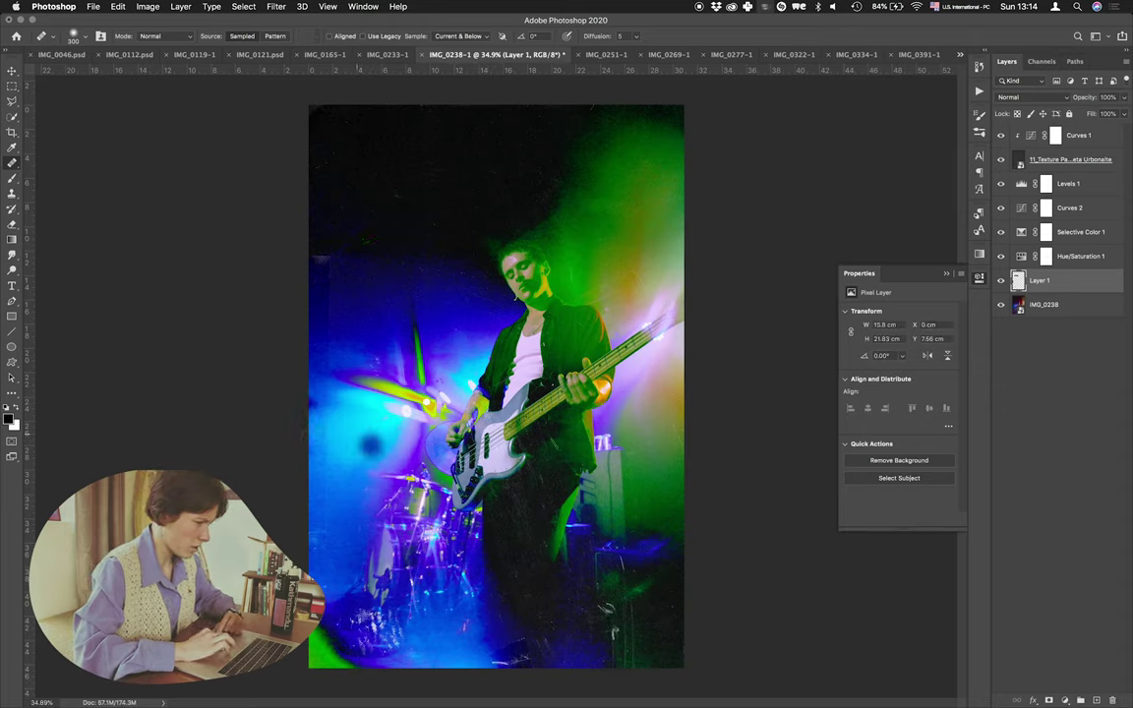
left_click(333, 446)
left_click(617, 404)
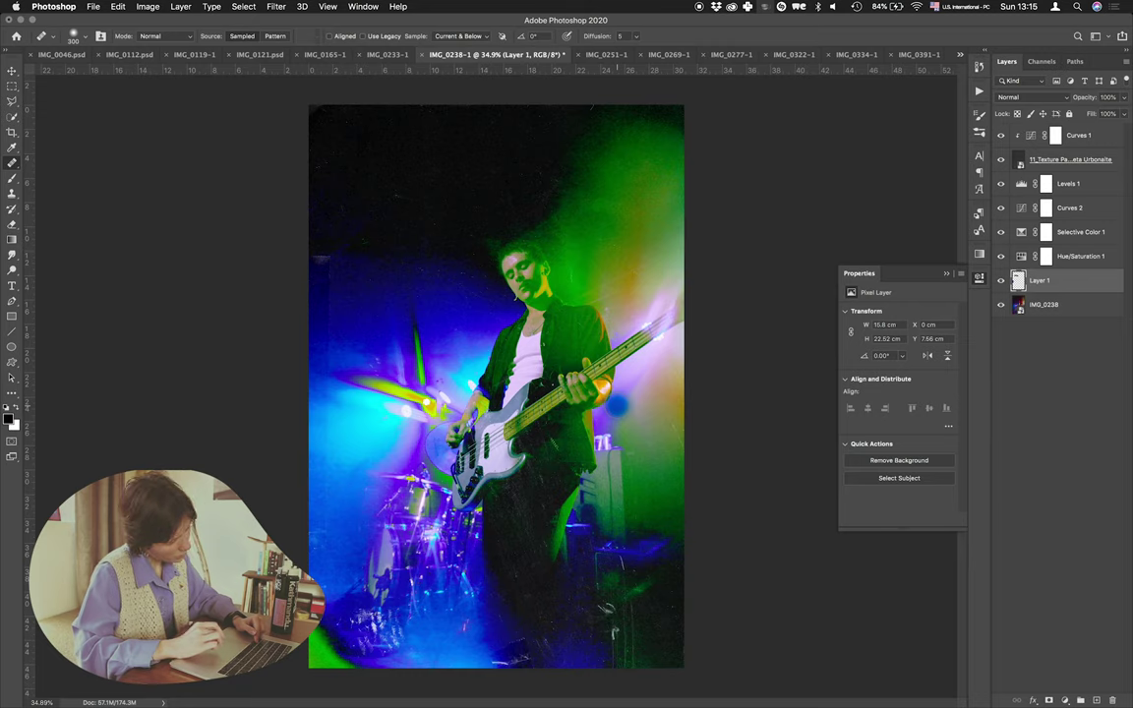
Step: Hide the 11 scan to compare, and delete it together with its clipped Curves adjustment
scroll(617, 404, "up", 5)
scroll(617, 405, "left", 10)
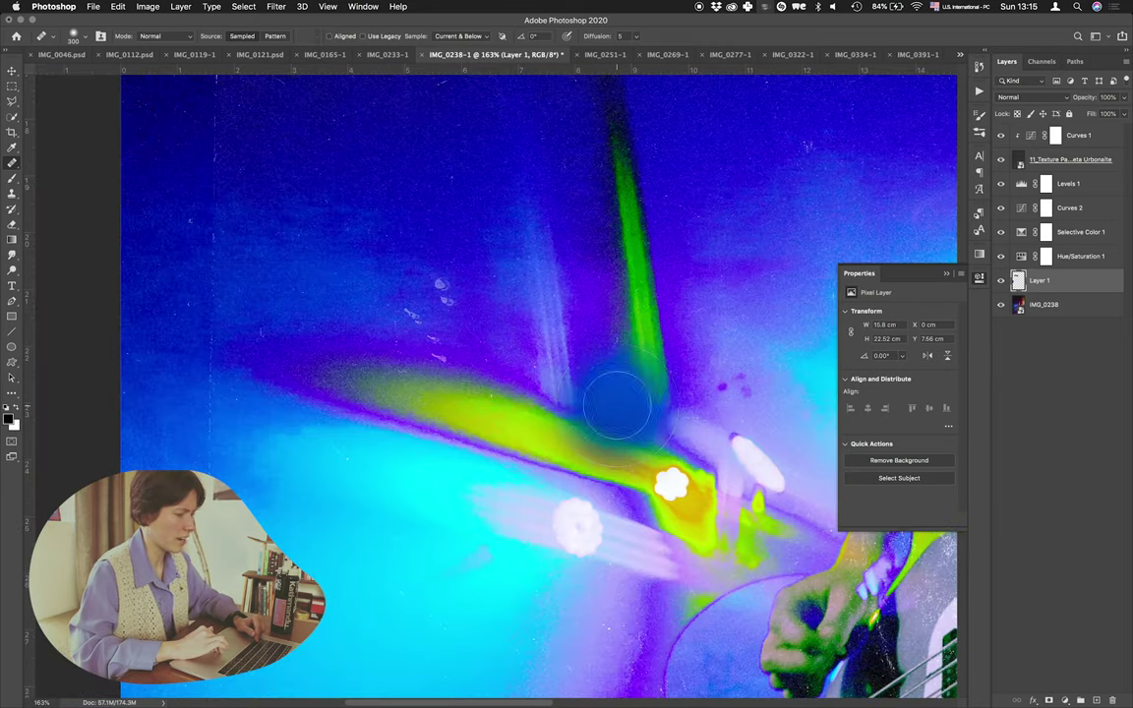
scroll(617, 404, "down", 10)
scroll(617, 404, "right", 10)
scroll(617, 404, "up", 10)
scroll(617, 404, "down", 6)
left_click(1002, 159)
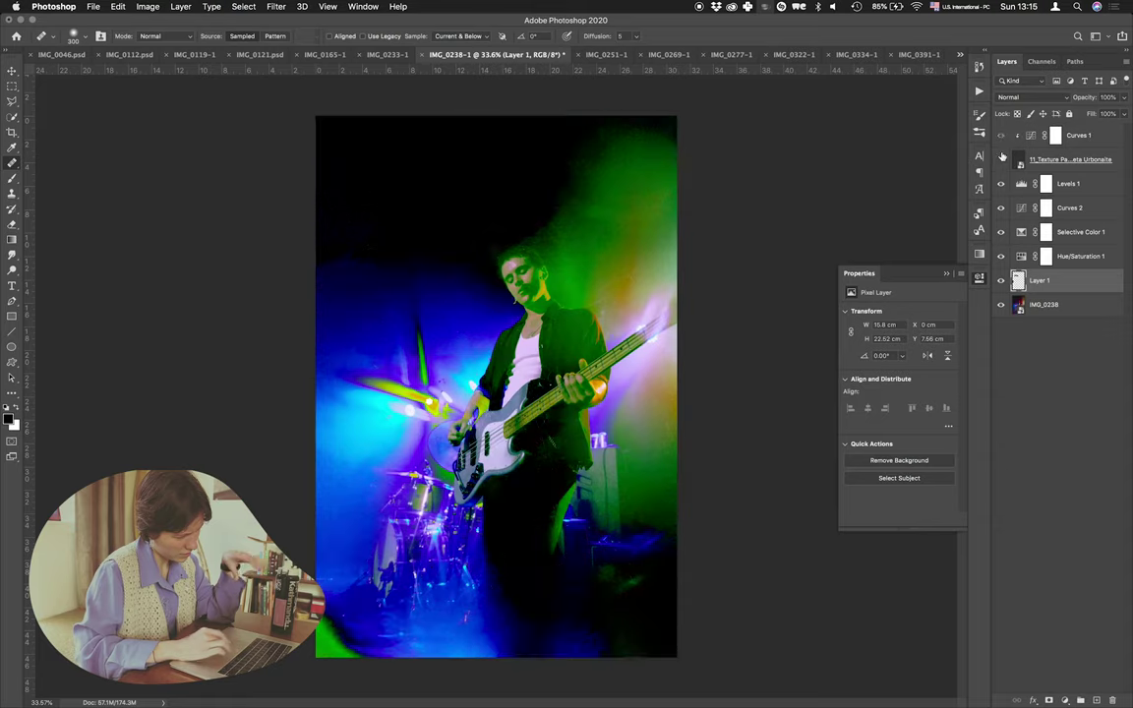
left_click(1023, 159)
left_click(1093, 133, "shift")
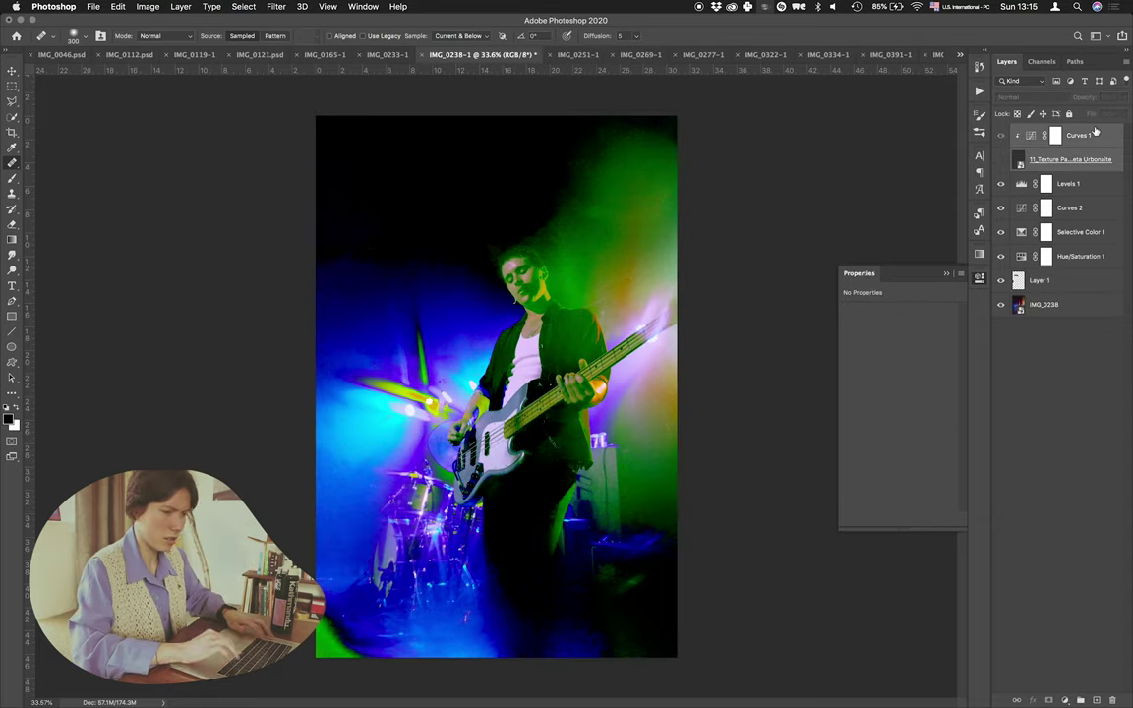
key("Delete")
Step: Switch to Finder and show the 1 scratches folder to choose a replacement texture
key("ctrl+Right")
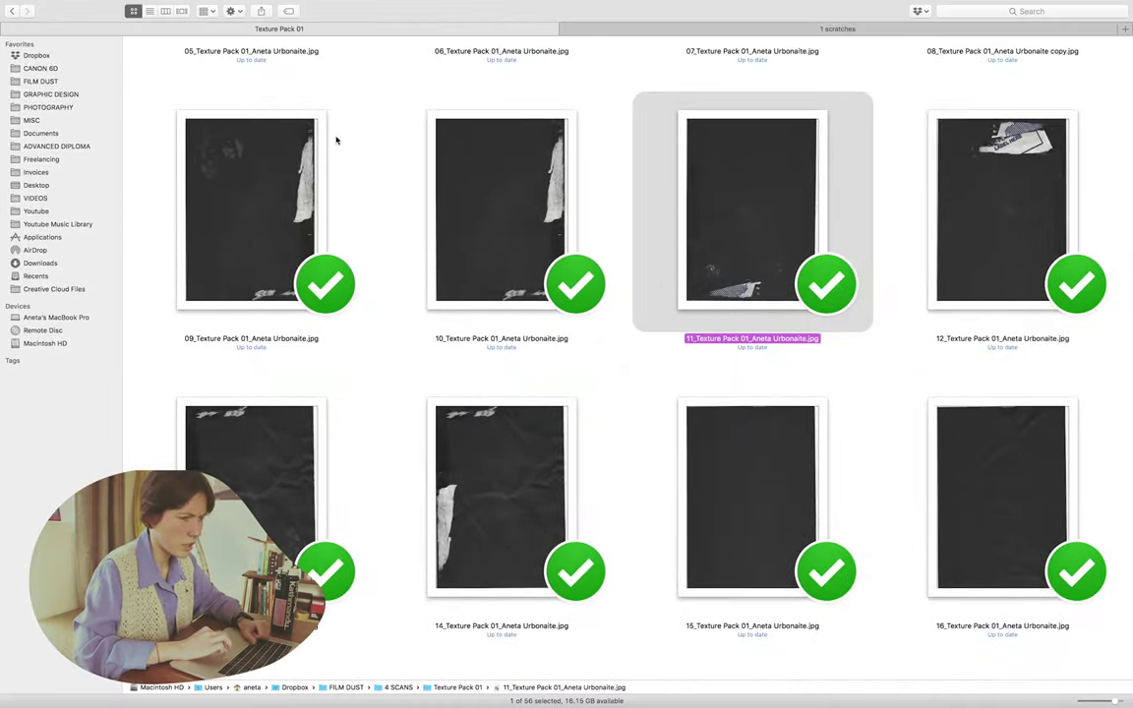
left_click(743, 29)
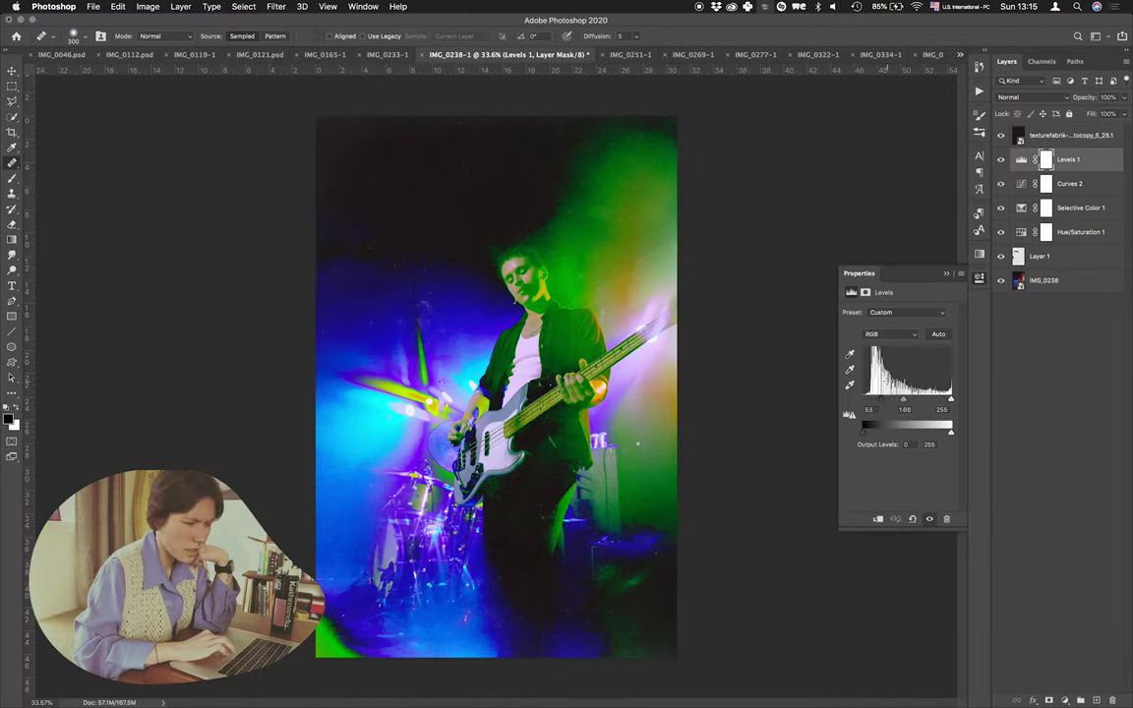
Step: Lighten the midtones of the Levels 1 adjustment on IMG_0238
left_click_drag(905, 397, 865, 404)
Step: Heal the purple area beside the musician's clothing above the amplifier on Layer 2, and apply Gaussian Blur to a duplicate of that layer
scroll(865, 403, "up", 6)
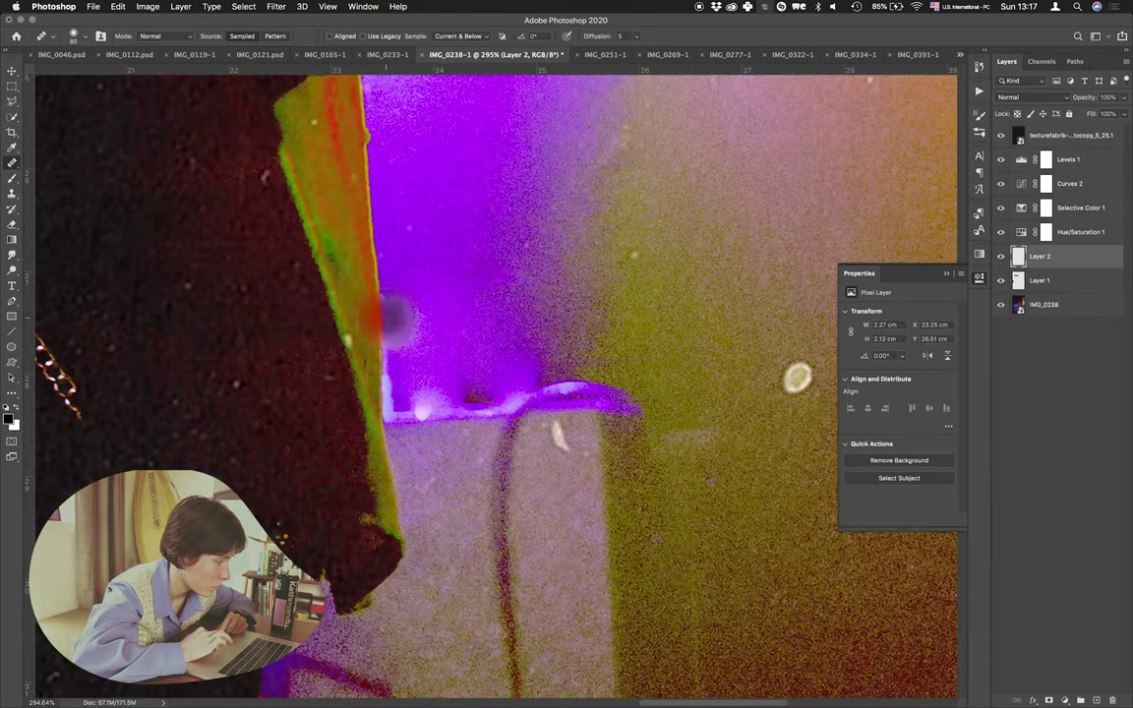
left_click(396, 317)
scroll(397, 316, "down", 5)
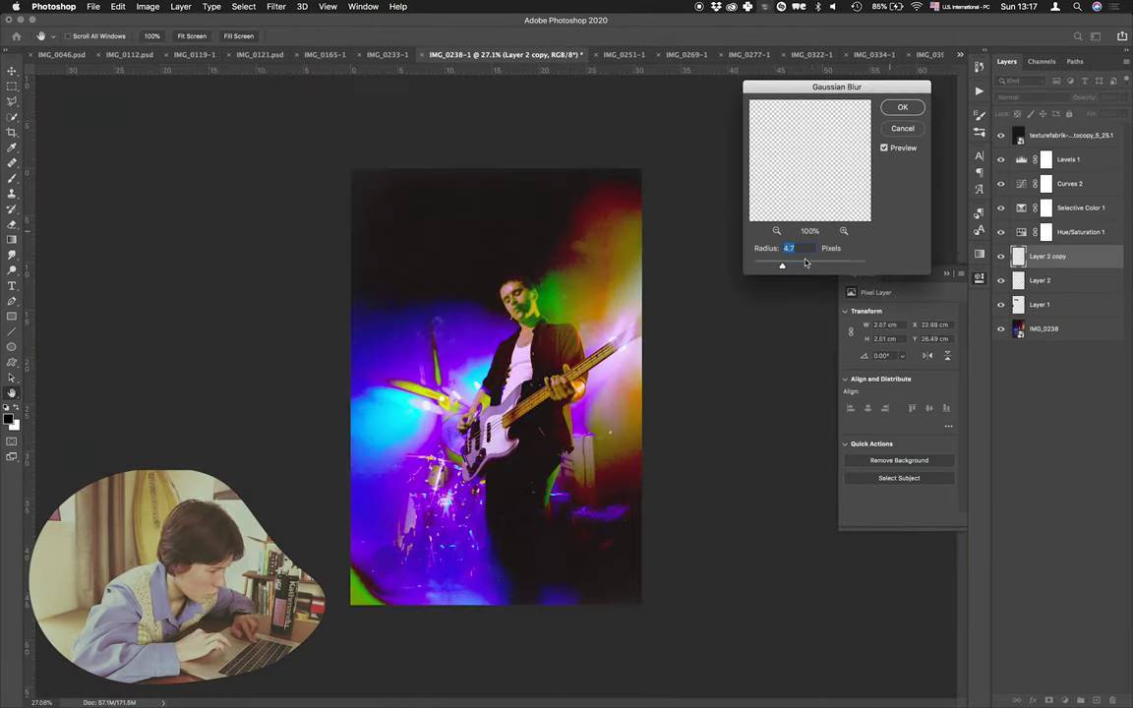
left_click(898, 107)
Step: Rename Layer 2 as "cloned layer" and its duplicate as "copy cloned + gaussian"
double_click(1041, 282)
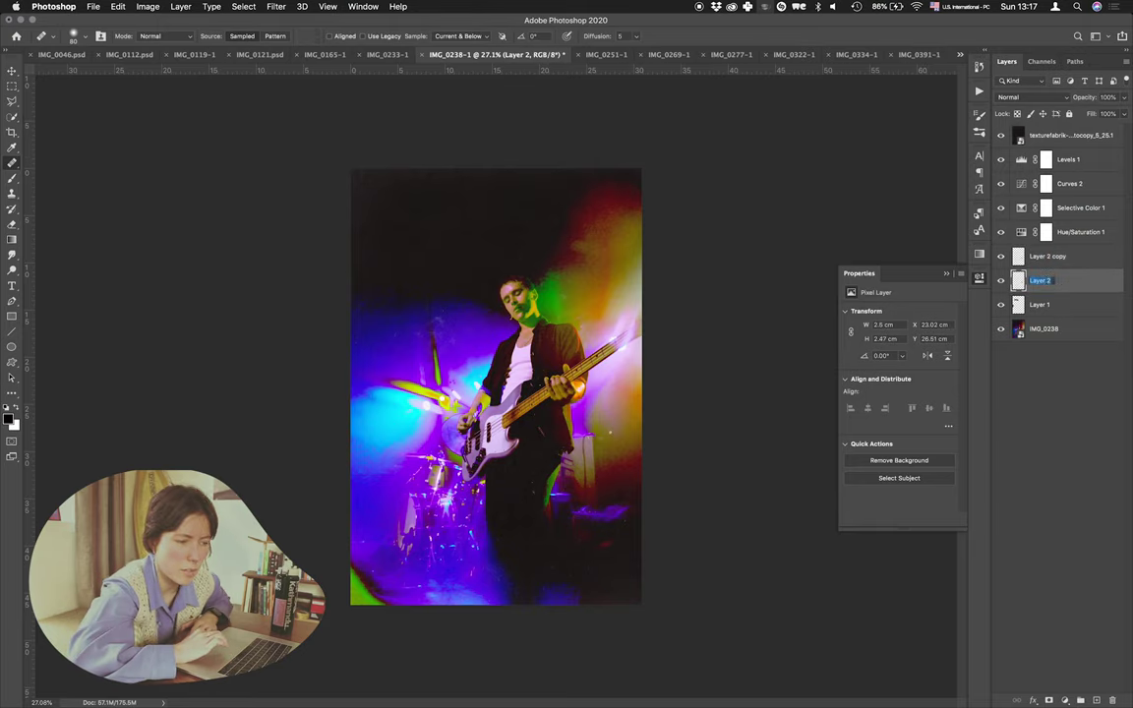
type("cloned layer")
key("Return")
double_click(1054, 257)
type("ga")
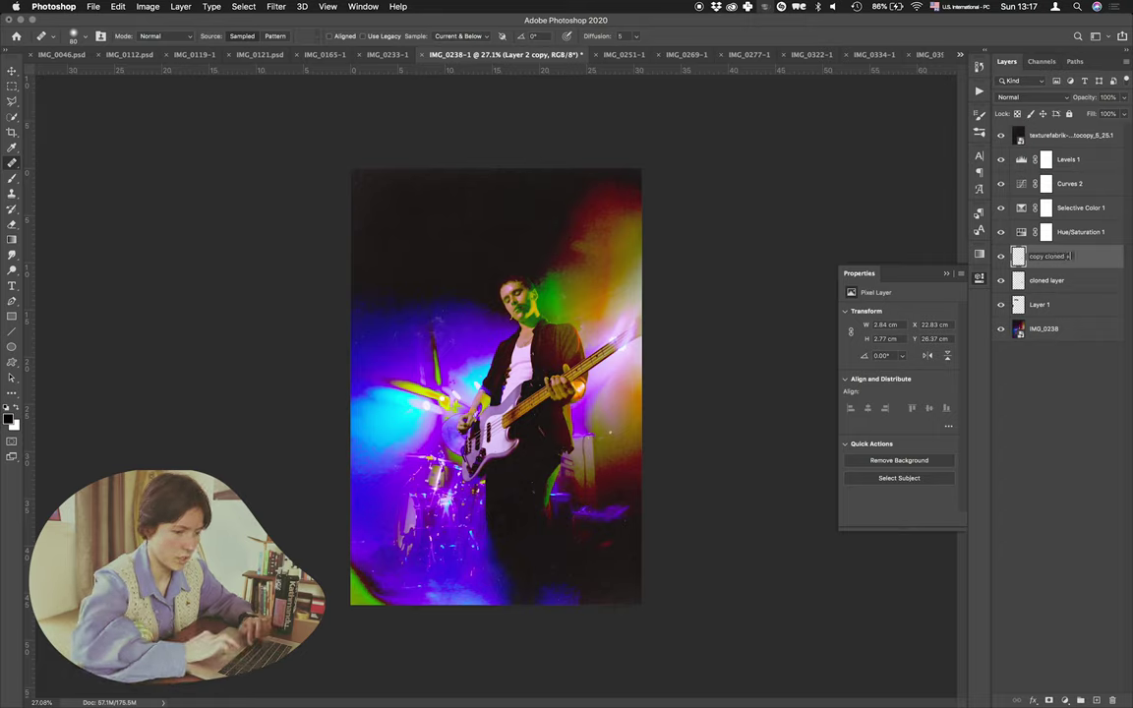
key("Return")
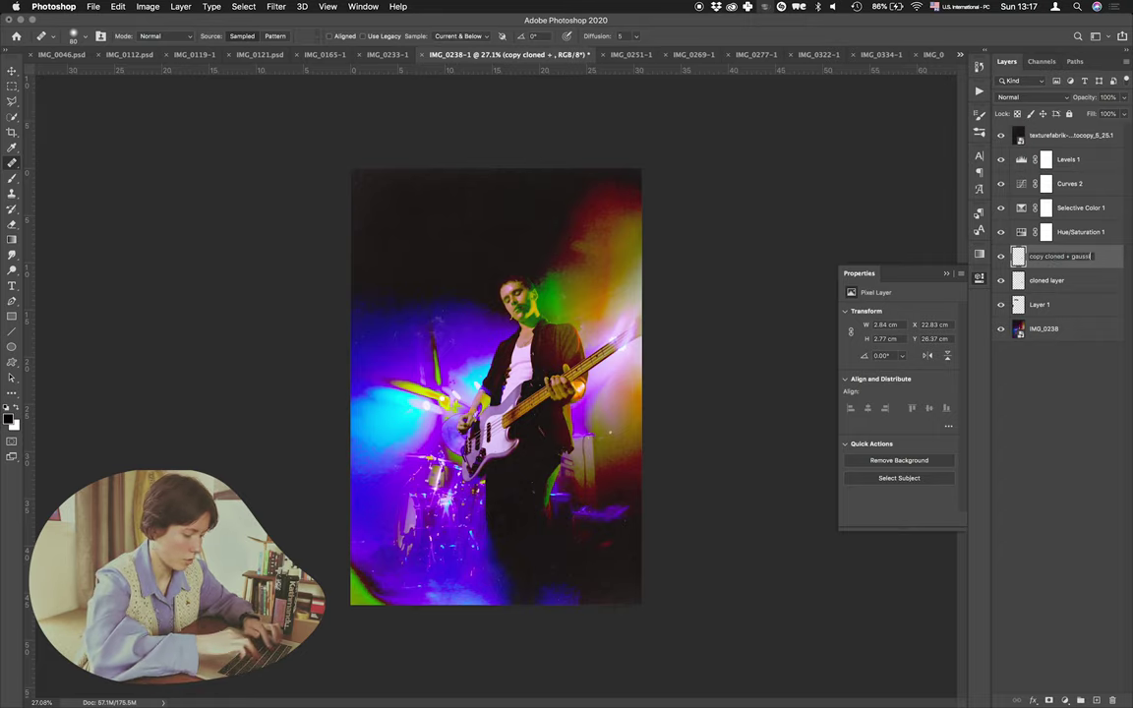
type("n")
key("Return")
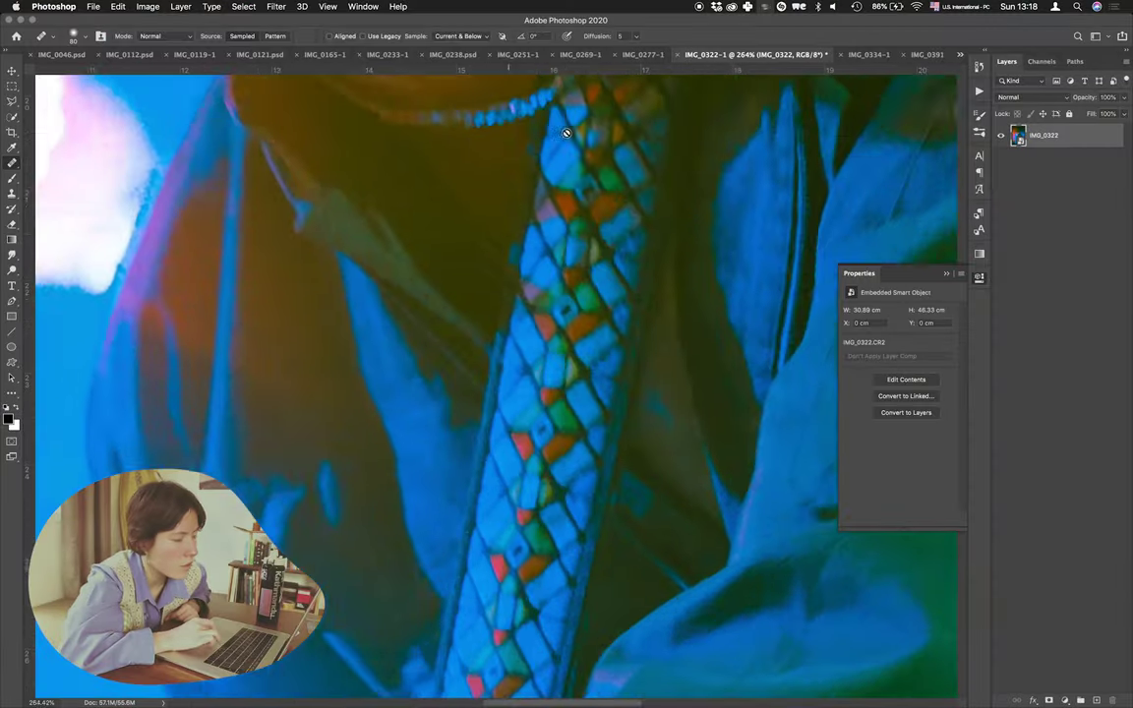
Step: Examine the IMG_0322 and IMG_0277 photos up close and review the Camera Raw settings of IMG_0322
scroll(566, 148, "down", 10)
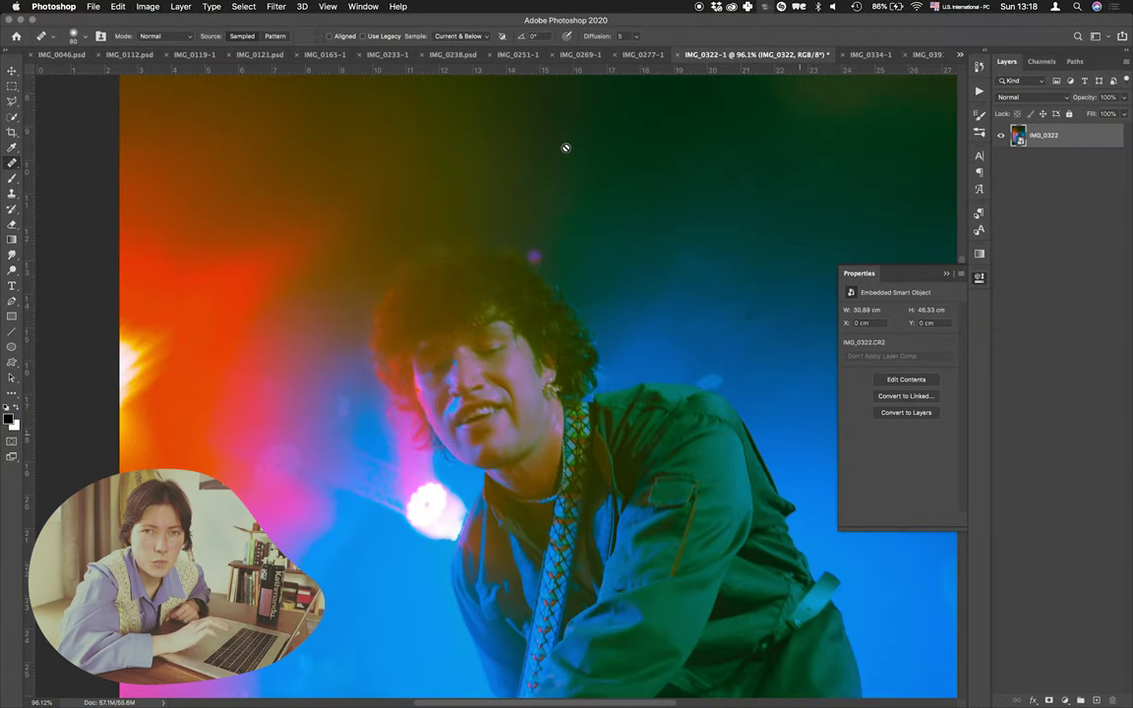
left_click(642, 56)
scroll(493, 370, "up", 10)
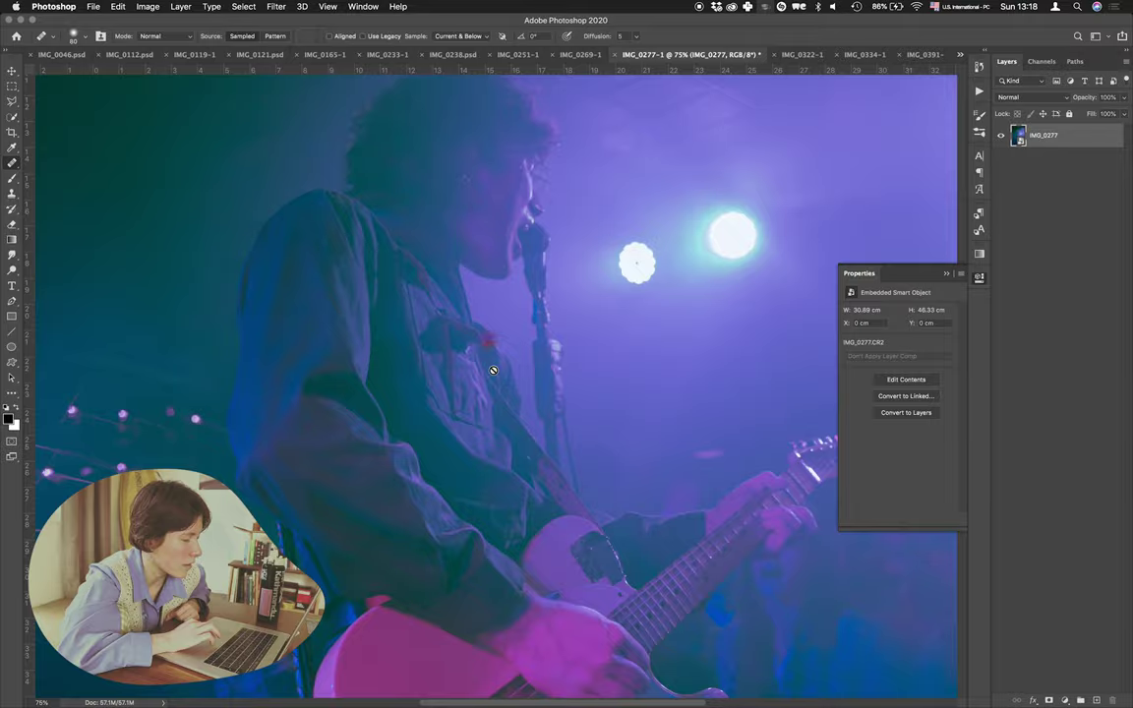
scroll(493, 370, "down", 3)
scroll(492, 370, "down", 8)
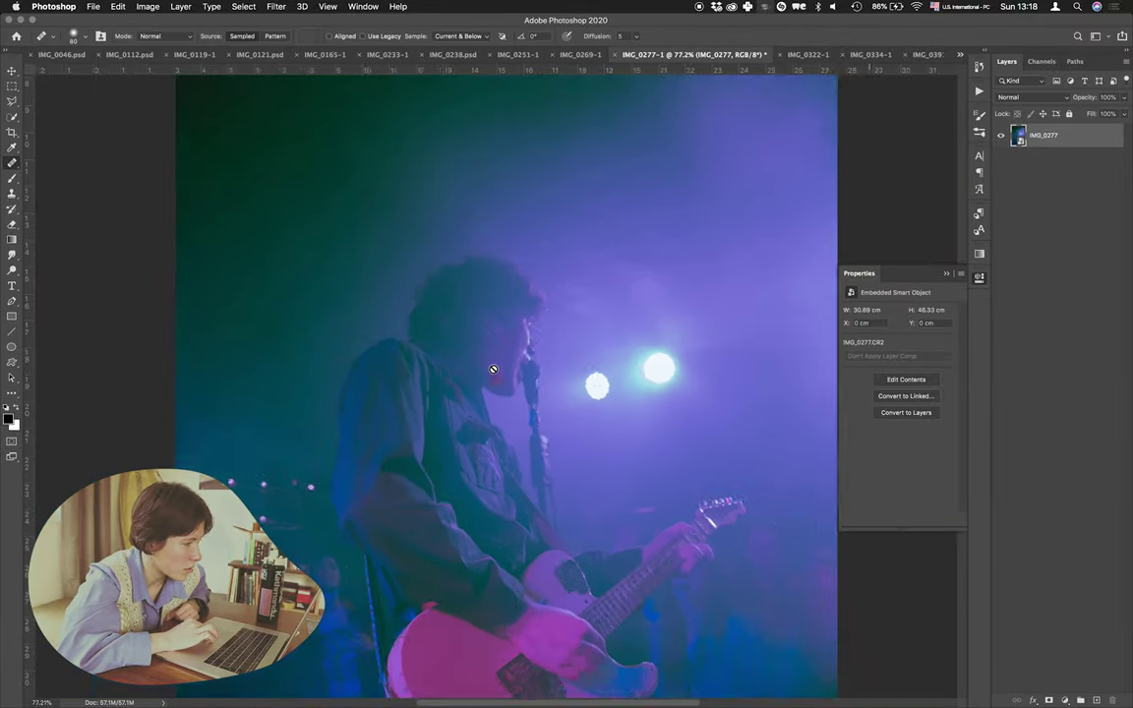
scroll(638, 257, "up", 1)
key("ctrl+Tab")
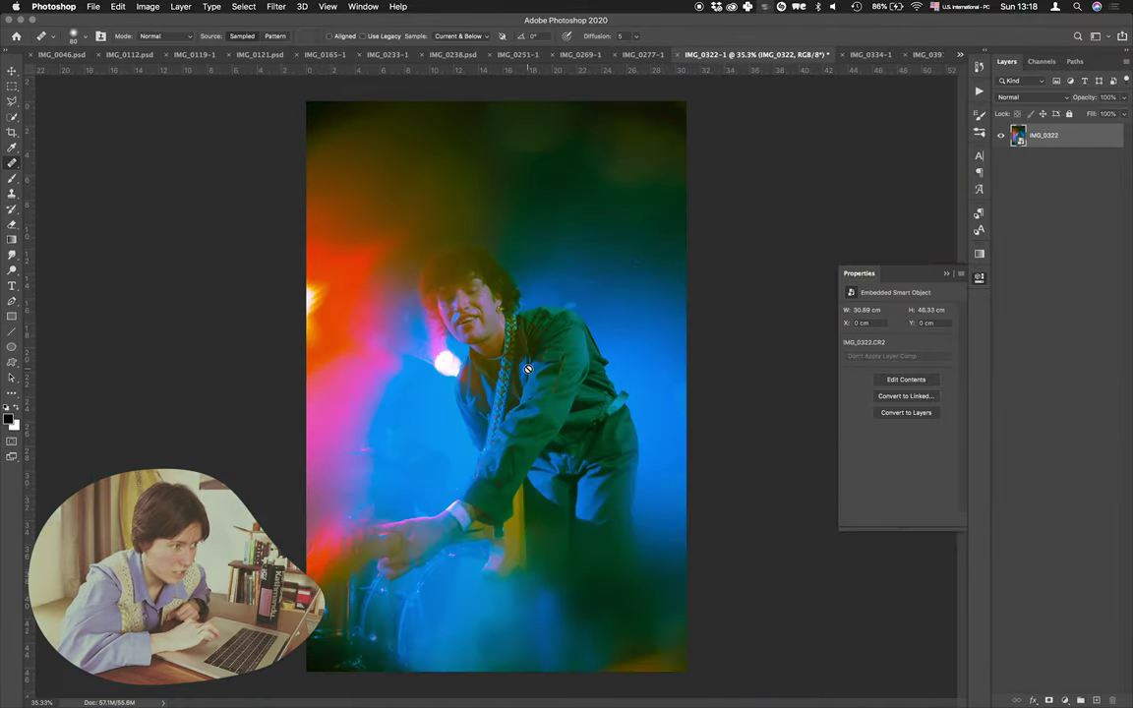
double_click(1020, 140)
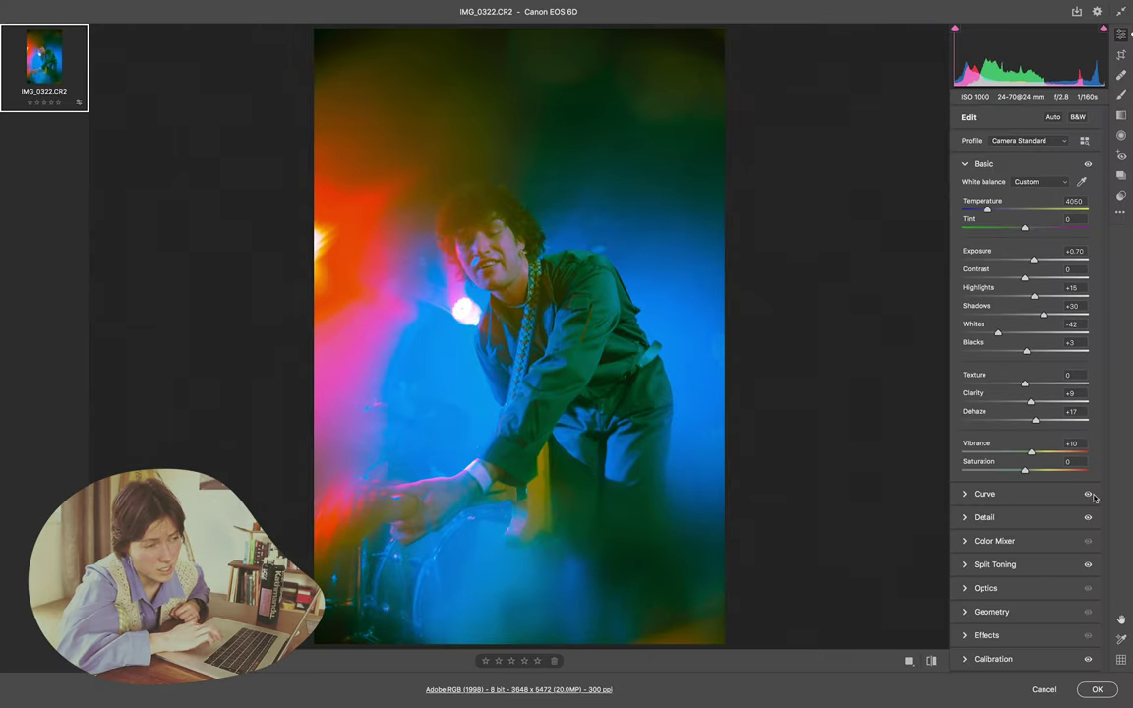
key("Return")
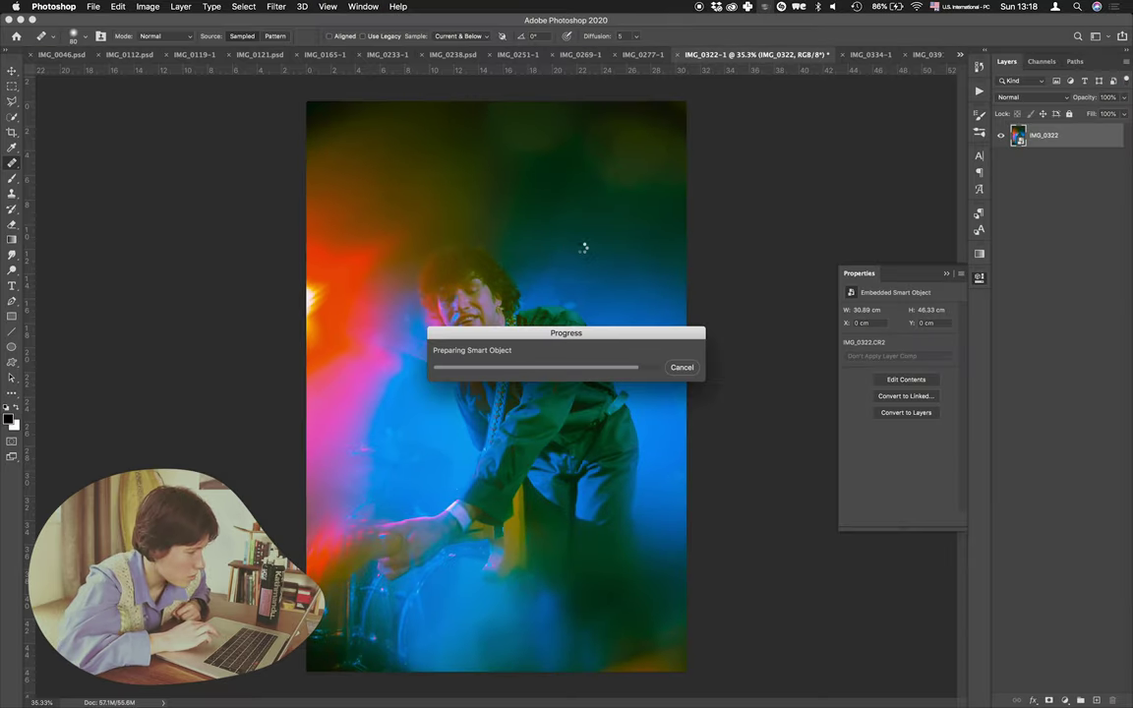
Step: Add a Levels adjustment above IMG_0322 with the black point at 71 and the midtones at 2.44
left_click(1063, 701)
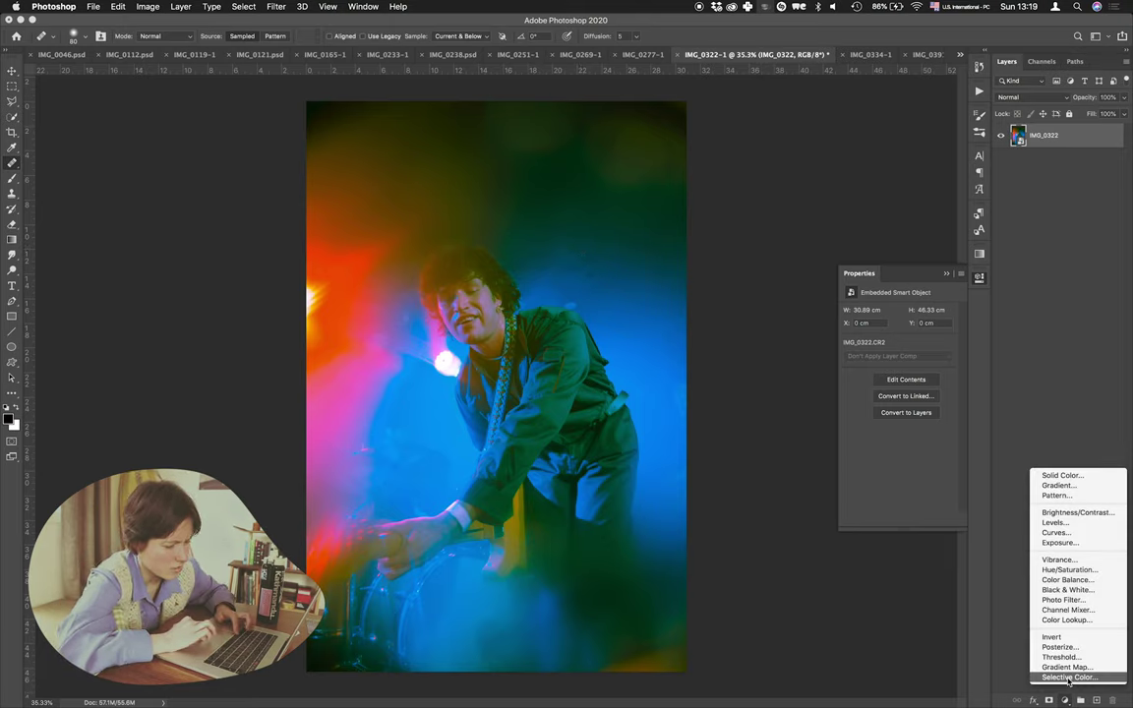
left_click(1054, 523)
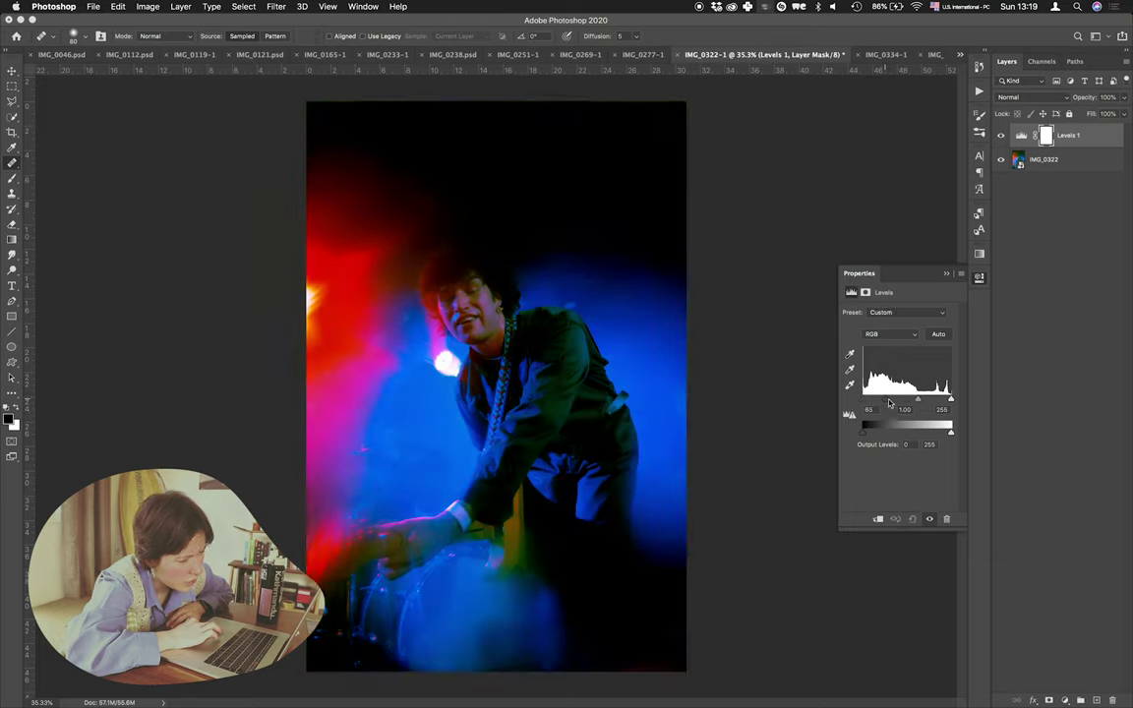
left_click_drag(892, 404, 896, 403)
Step: Add a Curves adjustment above Levels 1 on IMG_0322 and reshape its RGB curve for contrast
left_click(1063, 700)
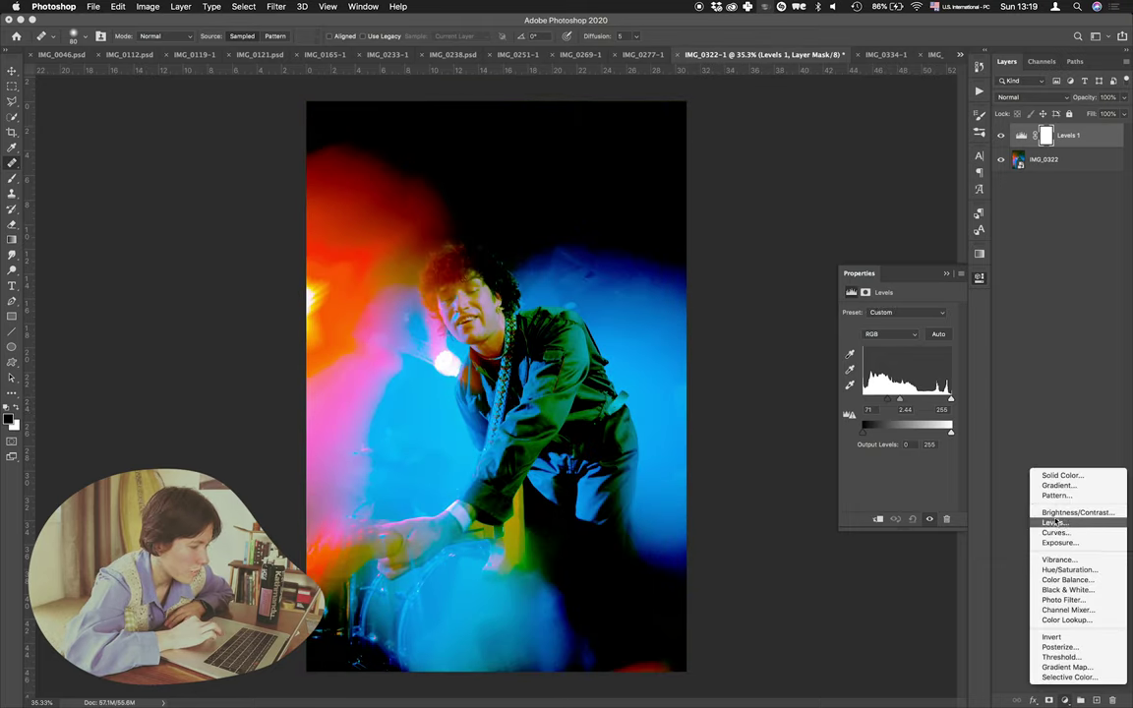
left_click(1056, 532)
left_click_drag(893, 392, 928, 358)
Step: Reshape the green channel of Curves 1 with two points, the lower one at input 62 and output 86
left_click(892, 327)
left_click(890, 340)
left_click(899, 328)
left_click(893, 339)
left_click_drag(889, 398, 922, 369)
Step: Lower the darker tones of the blue channel in Curves 1 with a point at input 90 and output 70
left_click(893, 328)
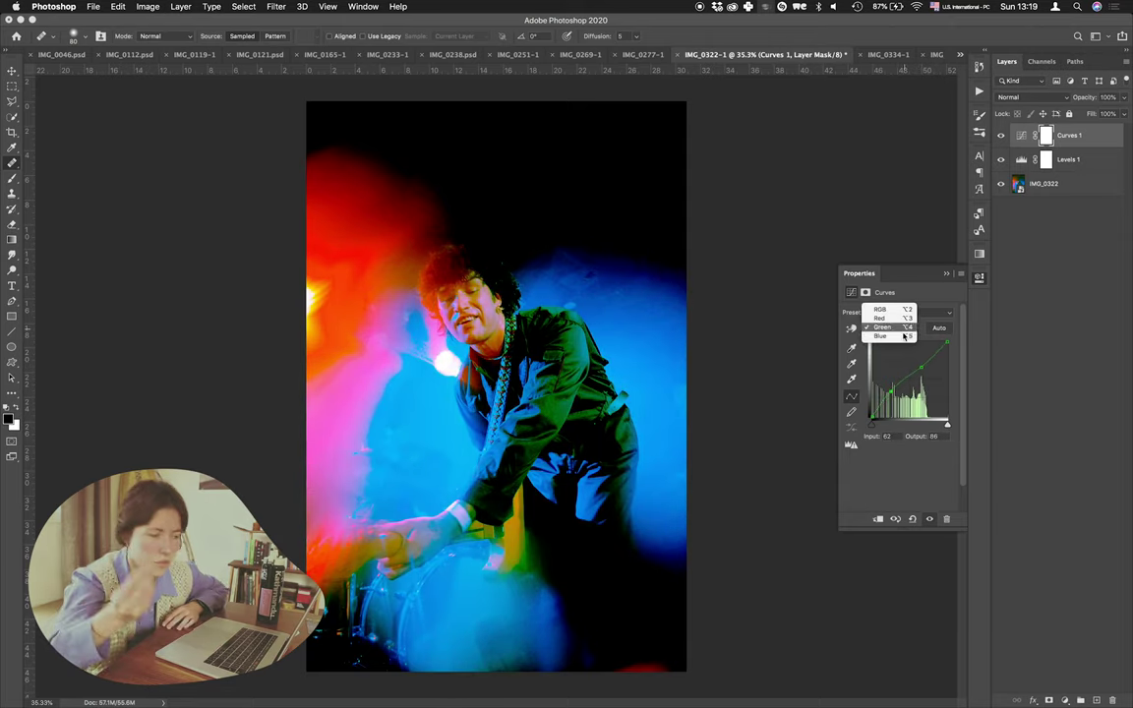
left_click(889, 339)
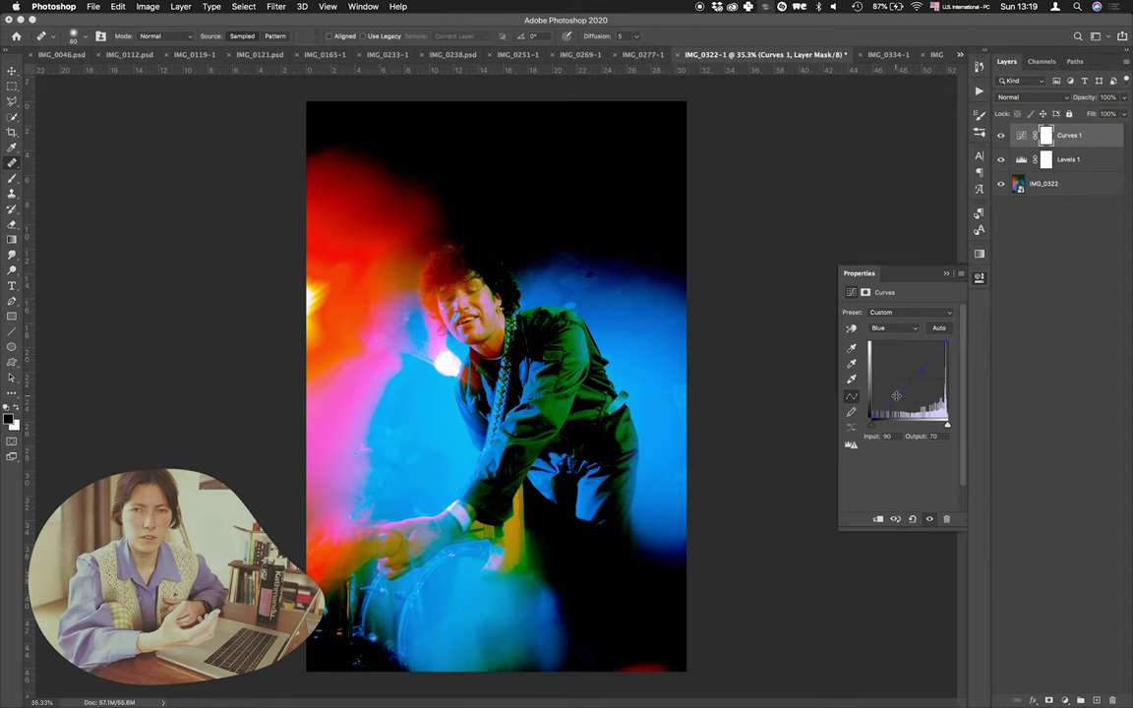
left_click(910, 330)
left_click(910, 330)
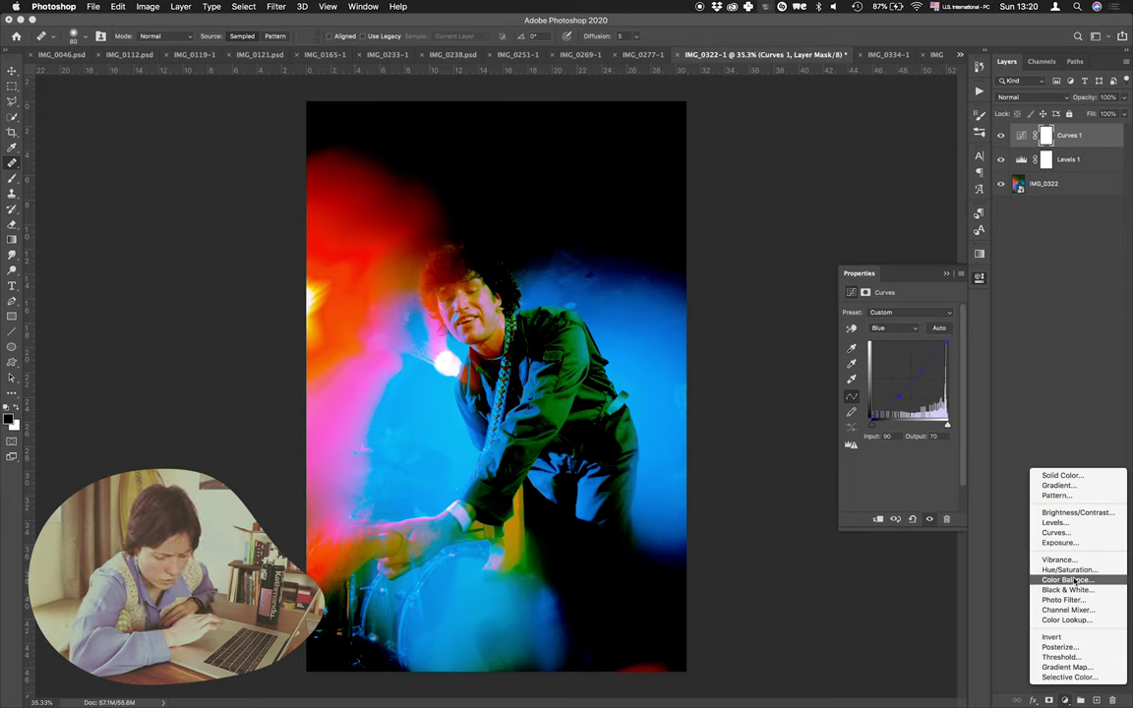
Step: Add a Selective Color adjustment above Curves 1 on IMG_0322 and adjust the ink amounts of the reds
left_click(1067, 580)
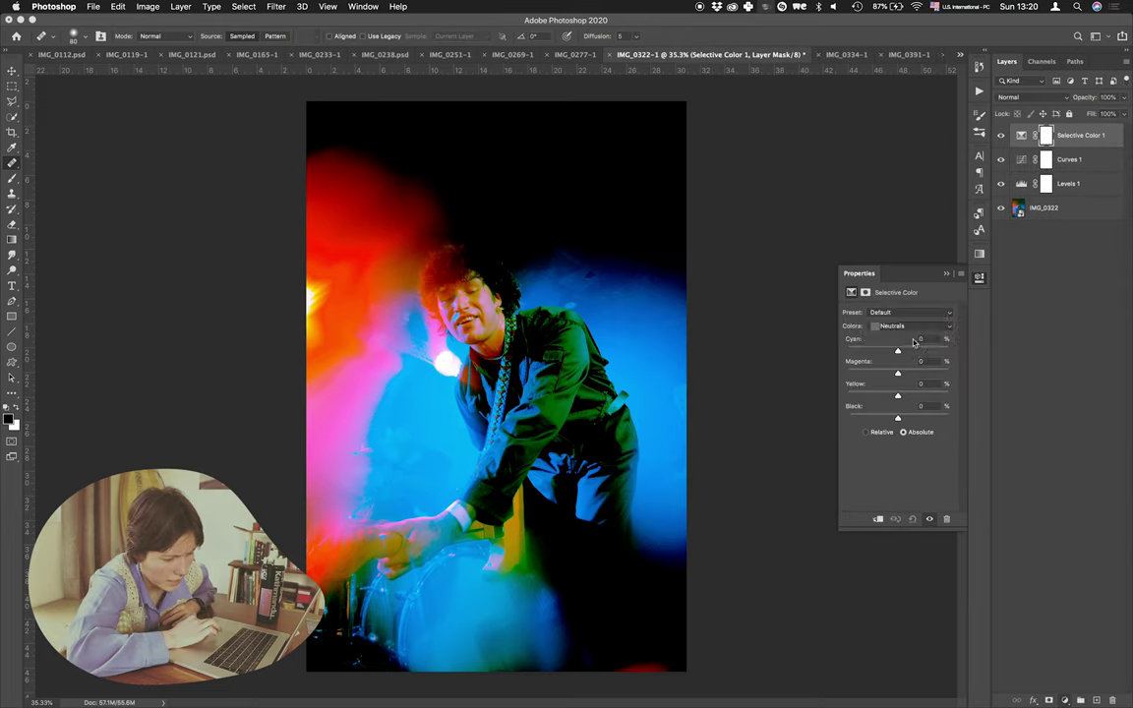
left_click(910, 326)
left_click(883, 258)
left_click_drag(901, 351, 918, 396)
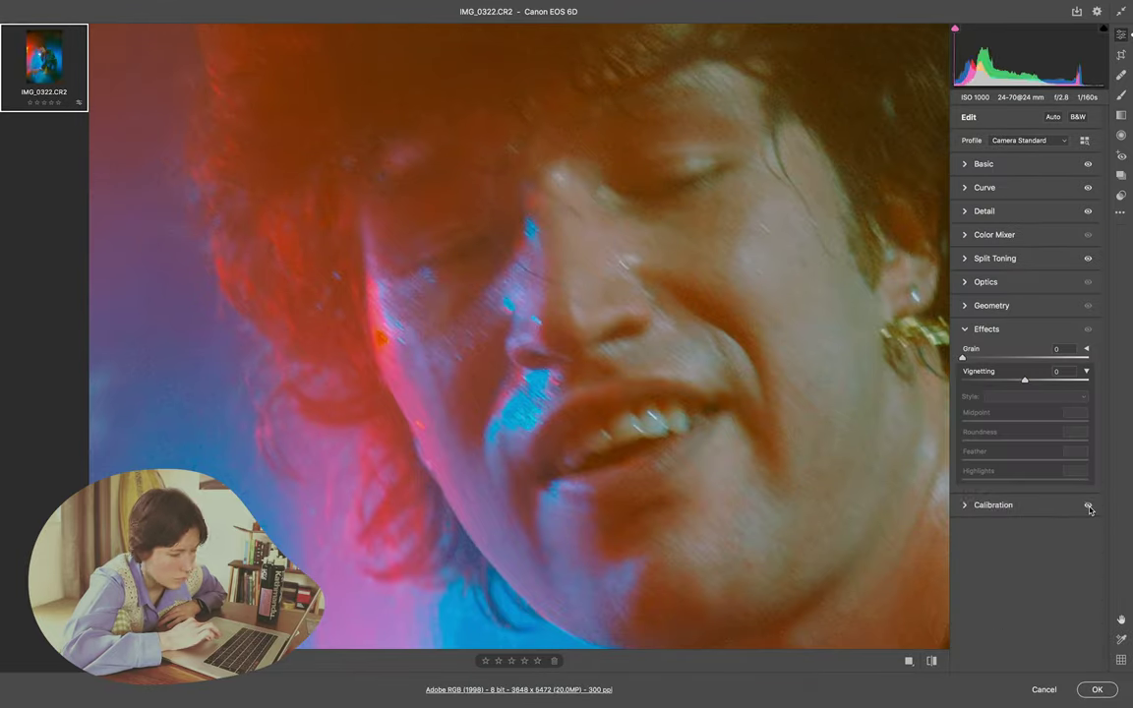
Step: Compare IMG_0322.CR2 with and without its Calibration settings in Camera Raw
left_click(1090, 501)
key("ctrl+0")
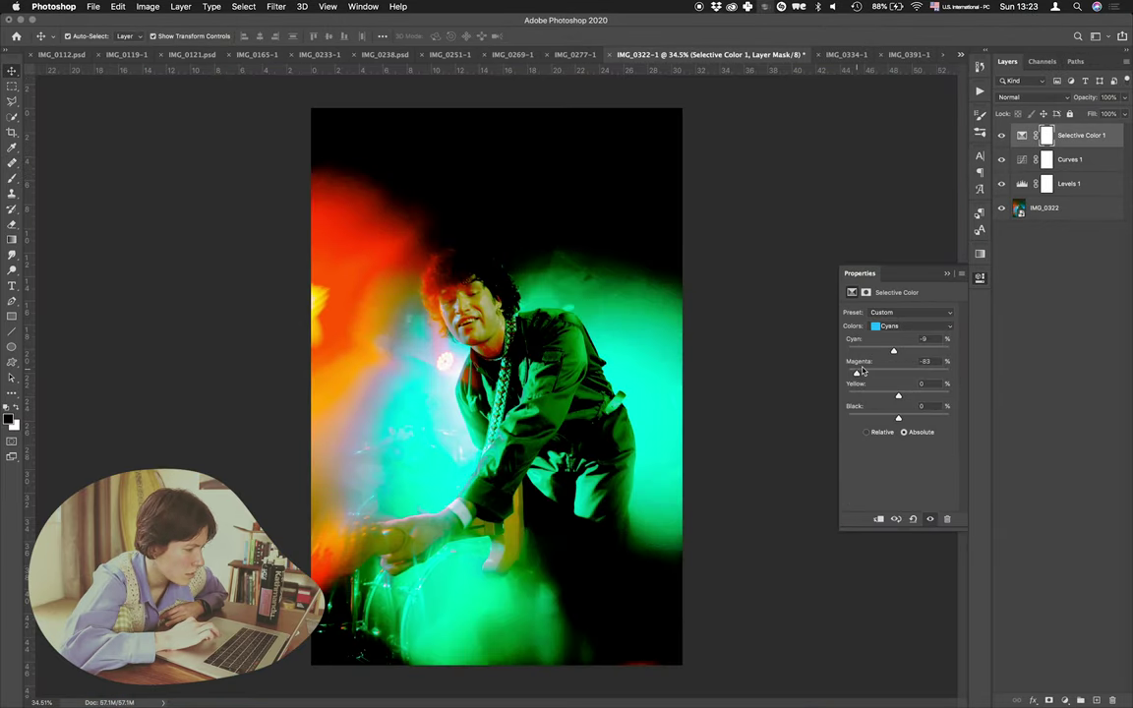
Step: In Selective Color 1, lower the yellow of the cyans, and strongly reduce cyan and raise yellow in the blues
left_click_drag(899, 396, 870, 396)
left_click(898, 326)
left_click(896, 333)
left_click_drag(899, 351, 848, 350)
left_click_drag(900, 395, 950, 397)
Step: Set the neutrals in Selective Color 1 to cyan -21, magenta +8 and yellow +47
left_click(897, 326)
left_click(897, 336)
left_click_drag(899, 349, 903, 347)
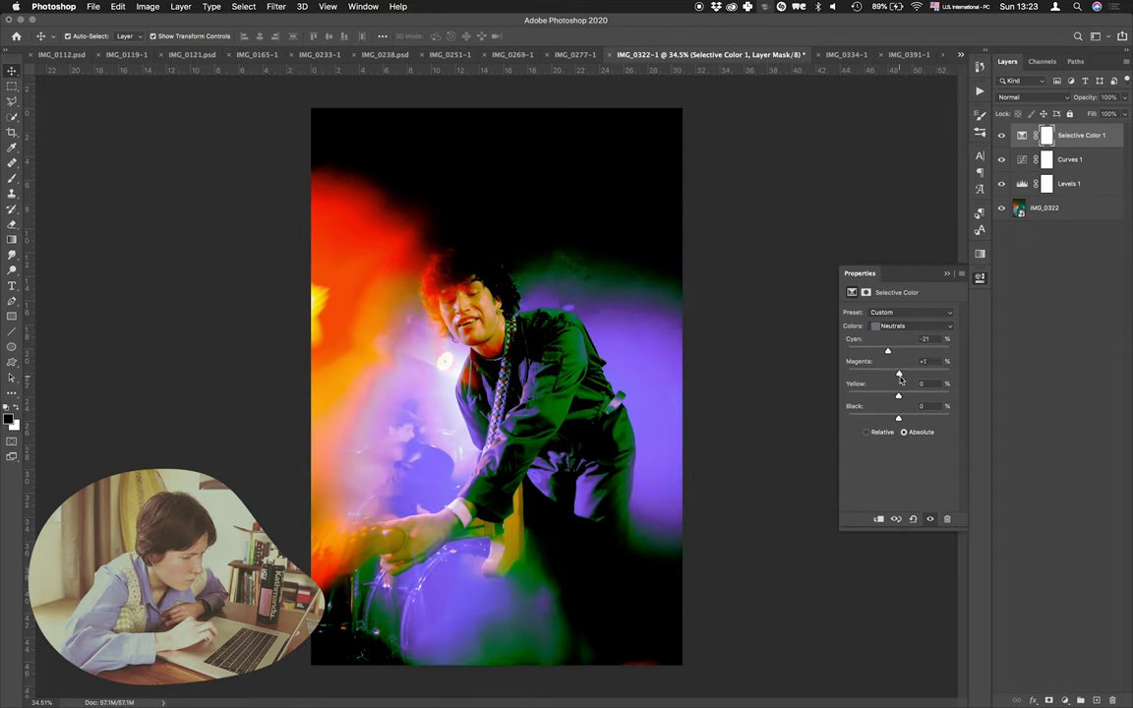
left_click_drag(907, 395, 922, 397)
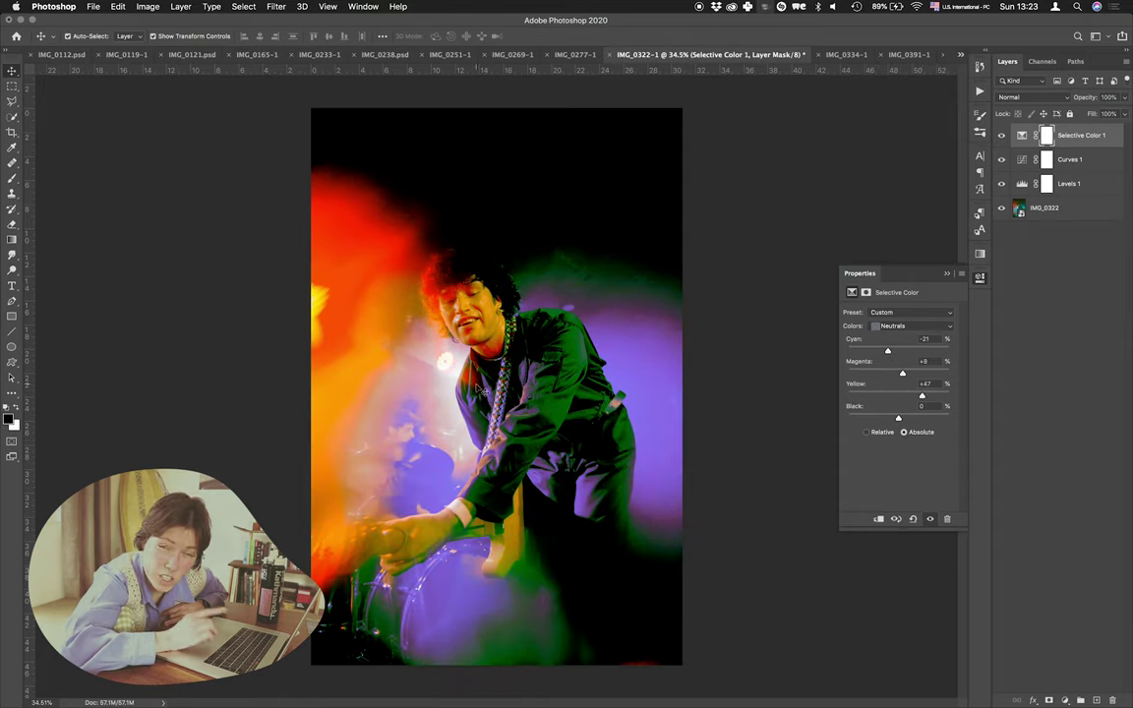
scroll(477, 386, "up", 10)
scroll(385, 412, "left", 5)
scroll(374, 455, "down", 10)
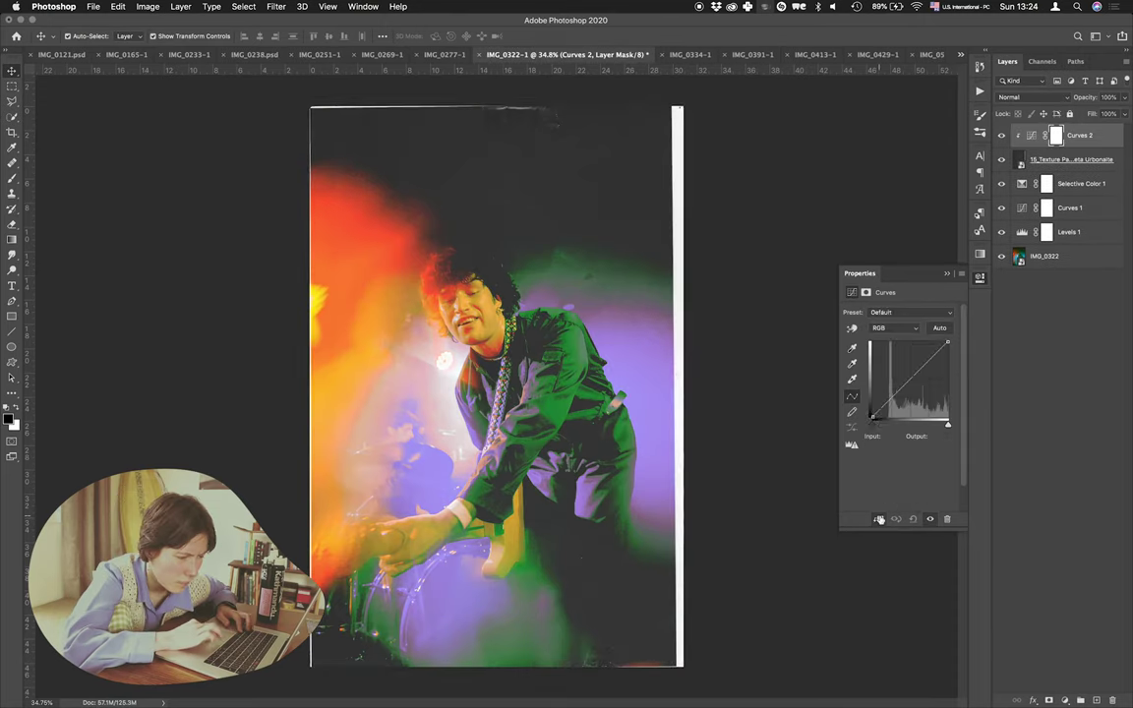
Step: Add a Levels adjustment directly above Selective Color 1 with the black point at 39 and the midtones at 1.41
left_click(1082, 183)
left_click(1065, 700)
left_click(1063, 523)
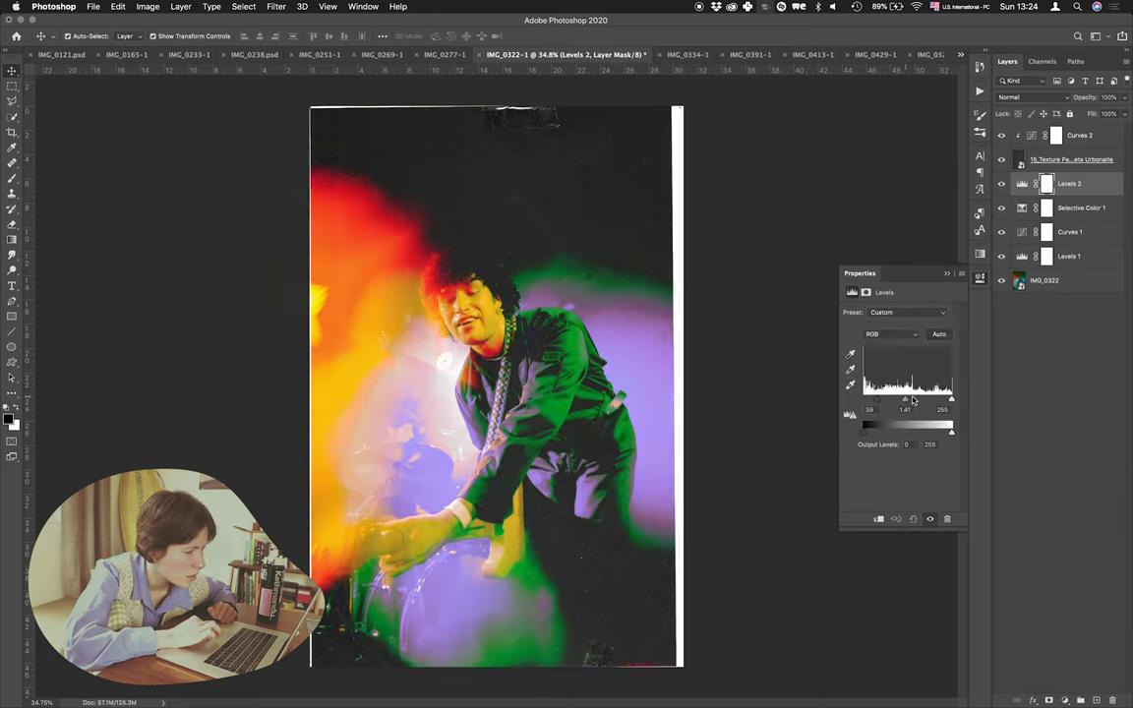
Step: Set the blue channel of Levels 2 to a black point of 15 and midtones of 1.54
left_click(886, 333)
left_click(890, 348)
left_click_drag(907, 398, 891, 402)
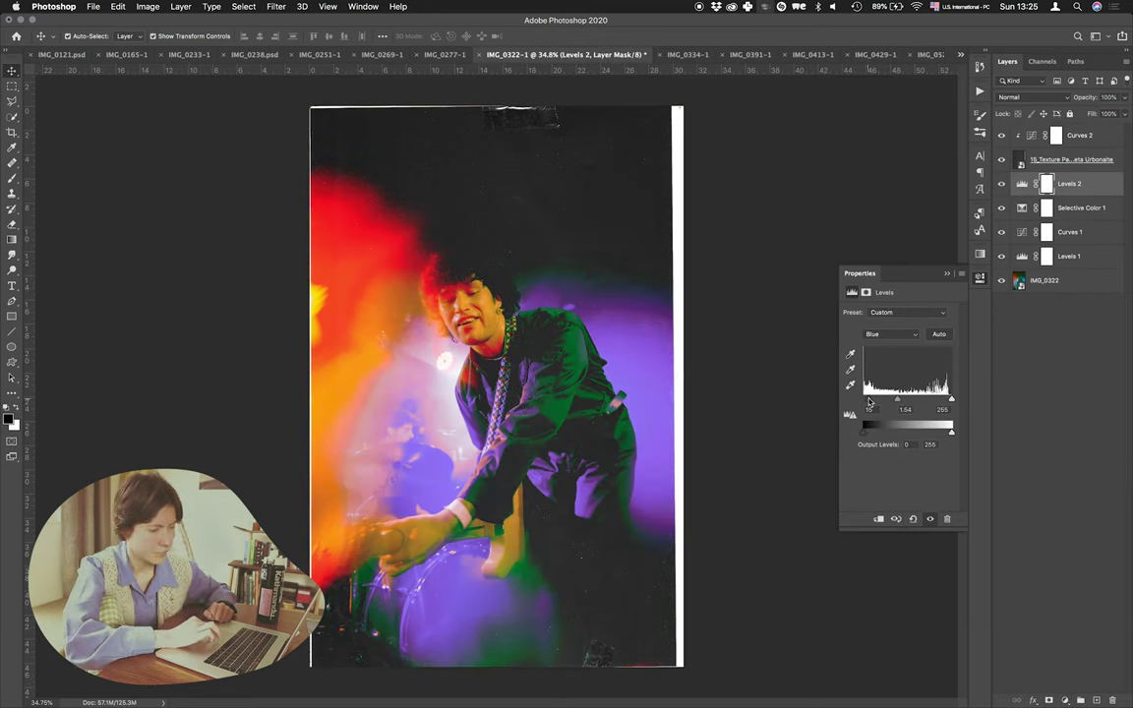
Step: Add a Selective Color adjustment above Levels 2 and set its reds to cyan +9, magenta -12 and yellow +24
left_click(1064, 700)
left_click(1067, 611)
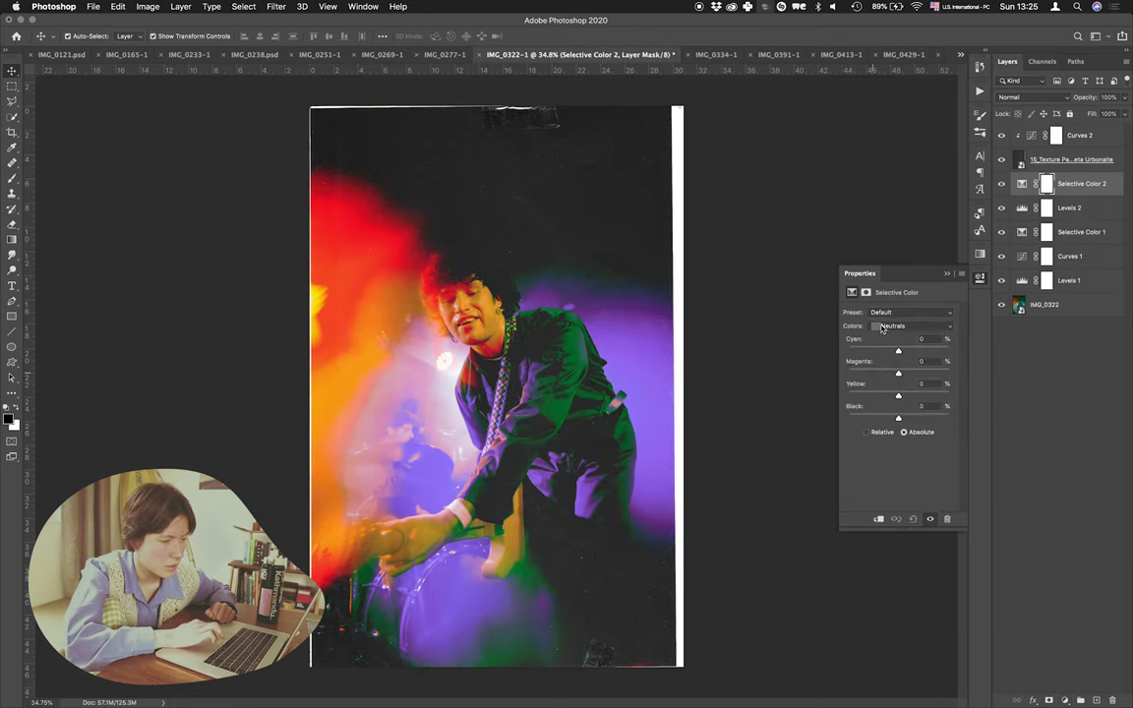
left_click(900, 325)
left_click(888, 263)
left_click_drag(899, 373, 911, 396)
left_click_drag(884, 373, 893, 373)
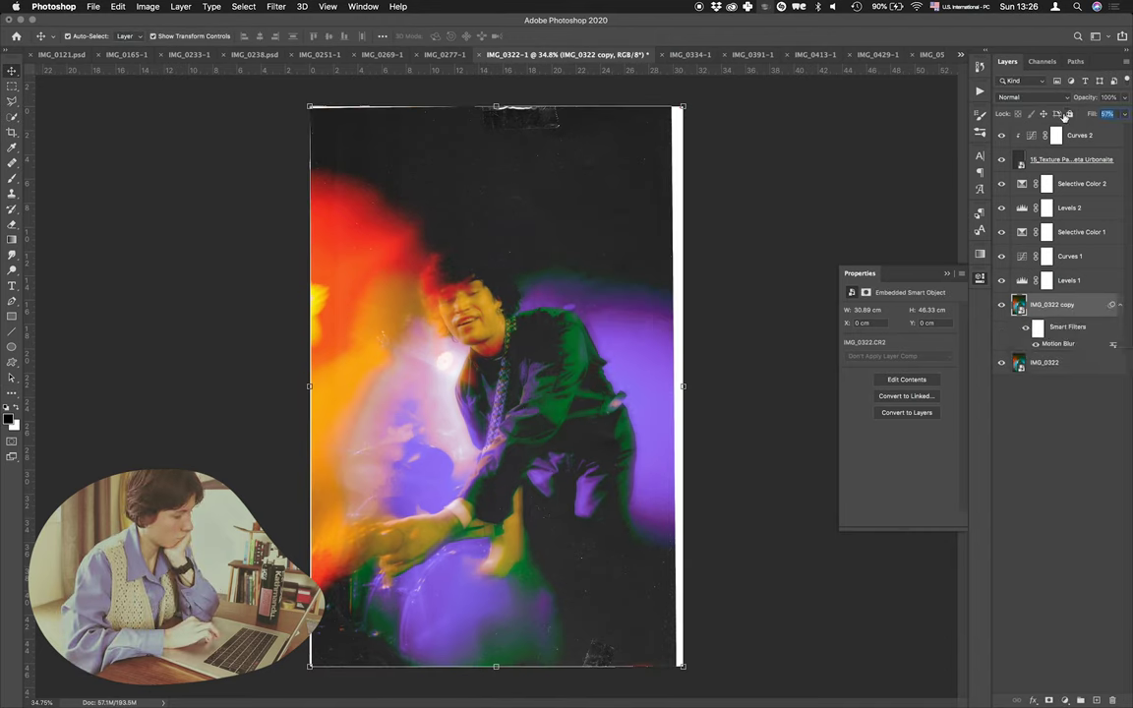
Step: Delete the motion-blurred IMG_0322 copy layer and try to save the document
key("Delete")
left_click(872, 186)
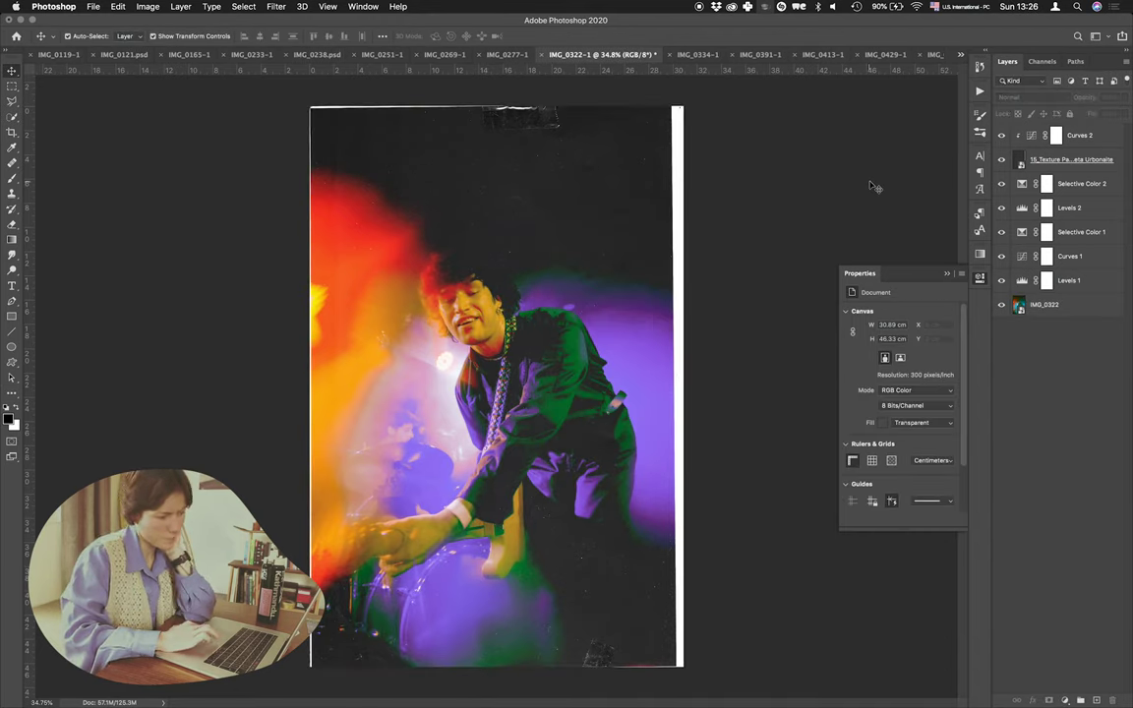
key("super+s")
left_click(799, 568)
Step: Set the yellows in Selective Color 2 to cyan -56, magenta -20 and yellow +43
left_click(1023, 184)
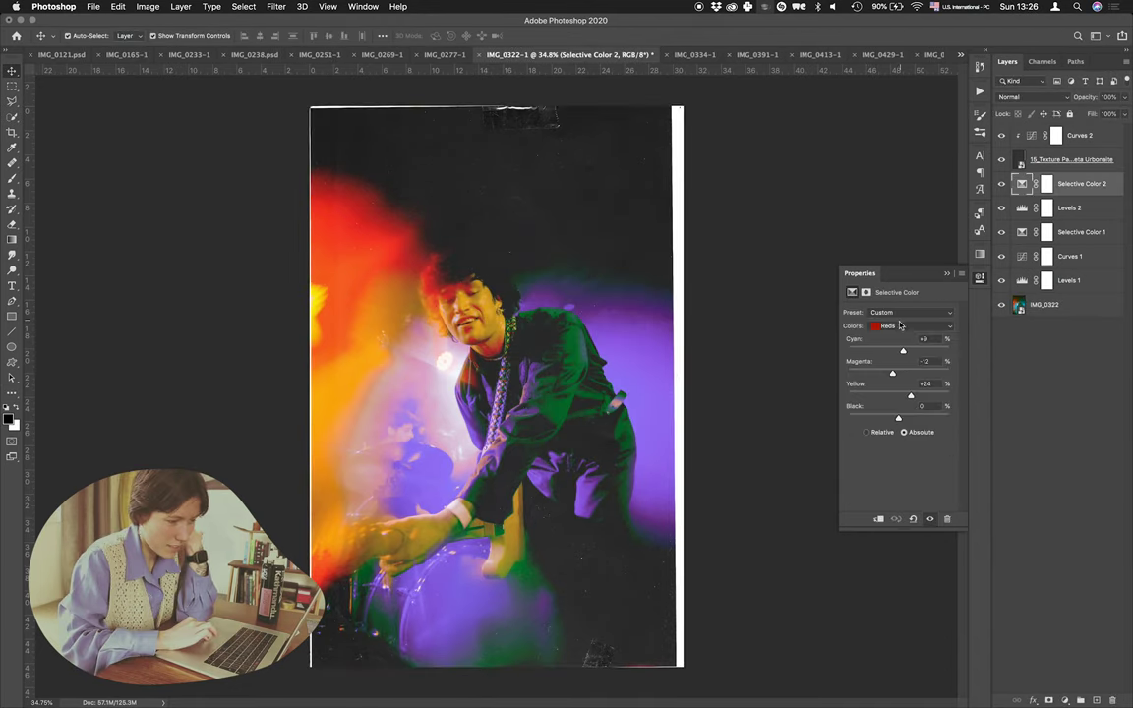
left_click(886, 327)
left_click(881, 339)
left_click_drag(898, 374, 921, 396)
left_click_drag(898, 351, 871, 351)
Step: Compare the photo with and without Selective Color 2 and delete that adjustment layer
left_click(1003, 184)
left_click(1004, 184)
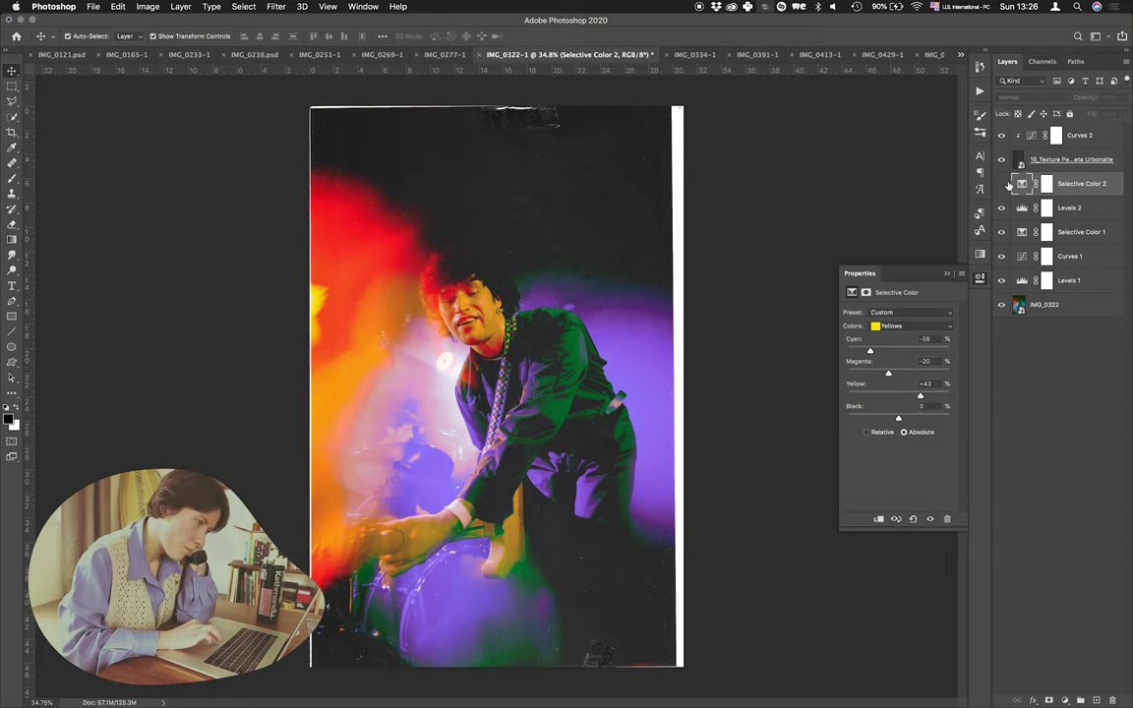
key("BackSpace")
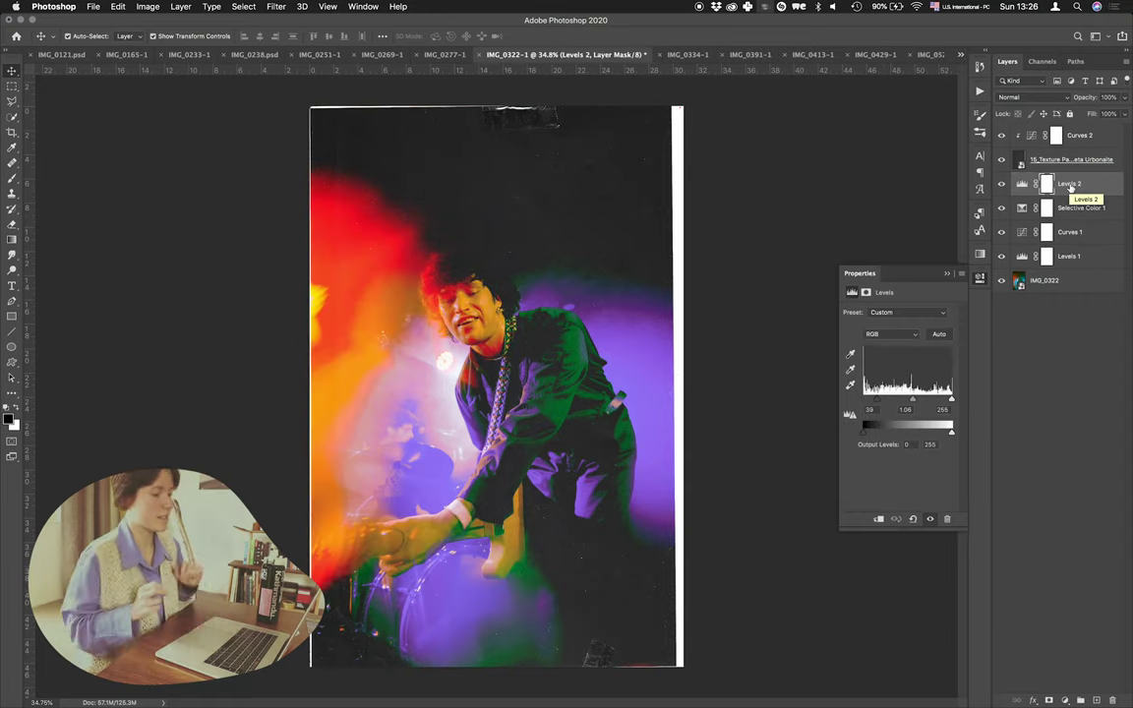